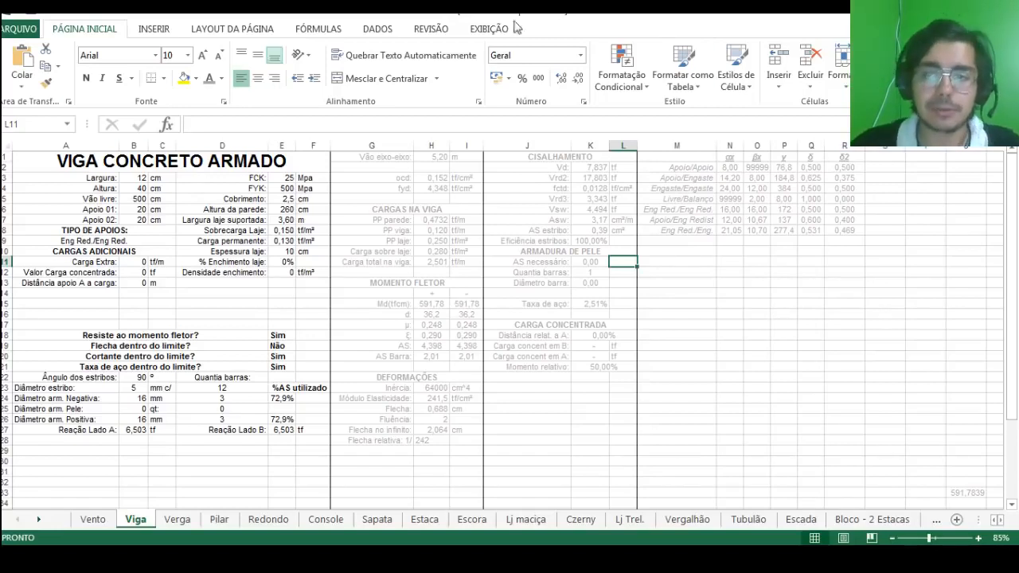
Step: Add ζ as a new column header in cell S1, beside the δ2 column of the support coefficient table
click(880, 164)
click(885, 155)
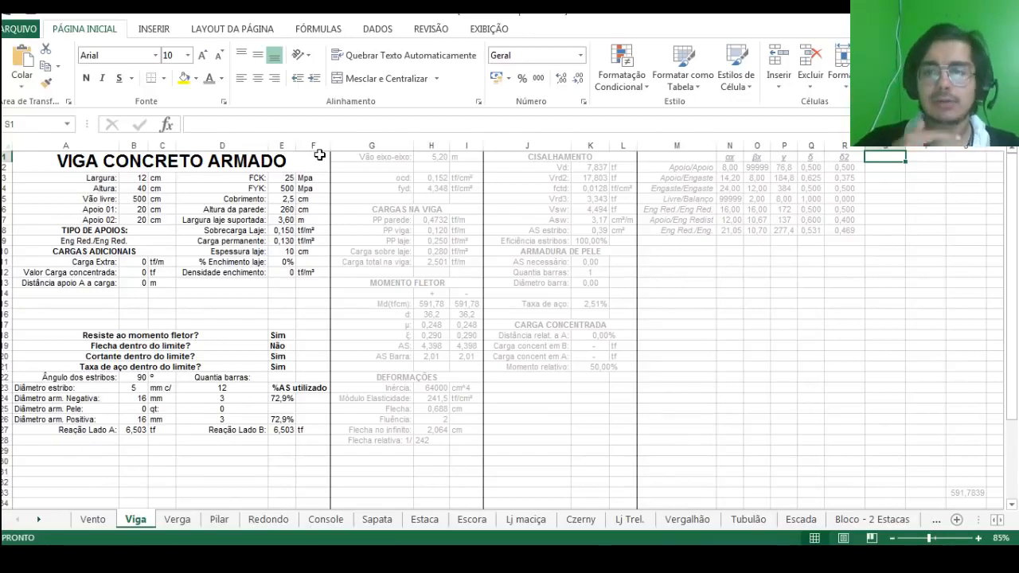
click(211, 125)
text(ζ)
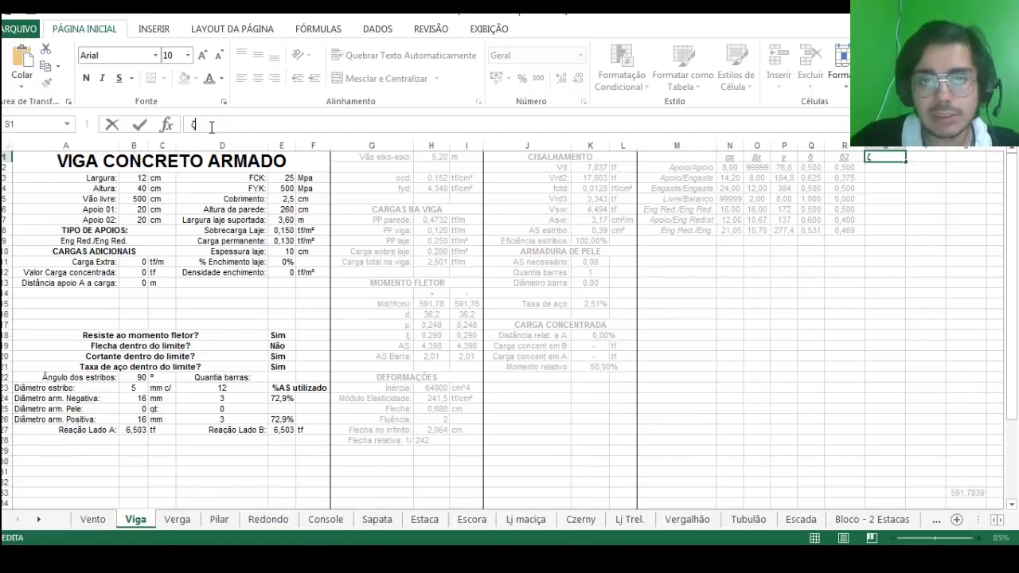
key(ctrl+Return)
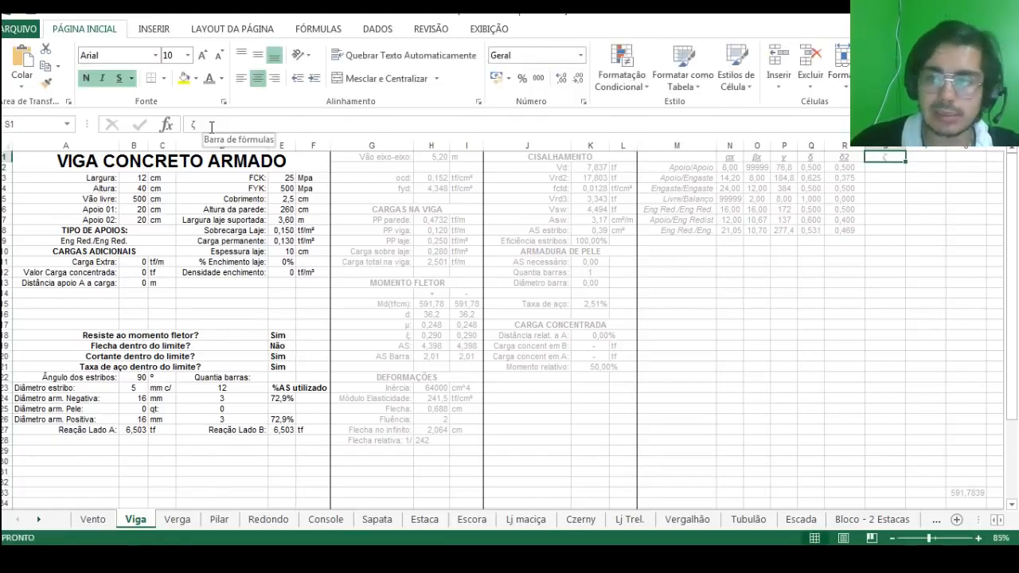
click(222, 79)
click(222, 79)
click(163, 78)
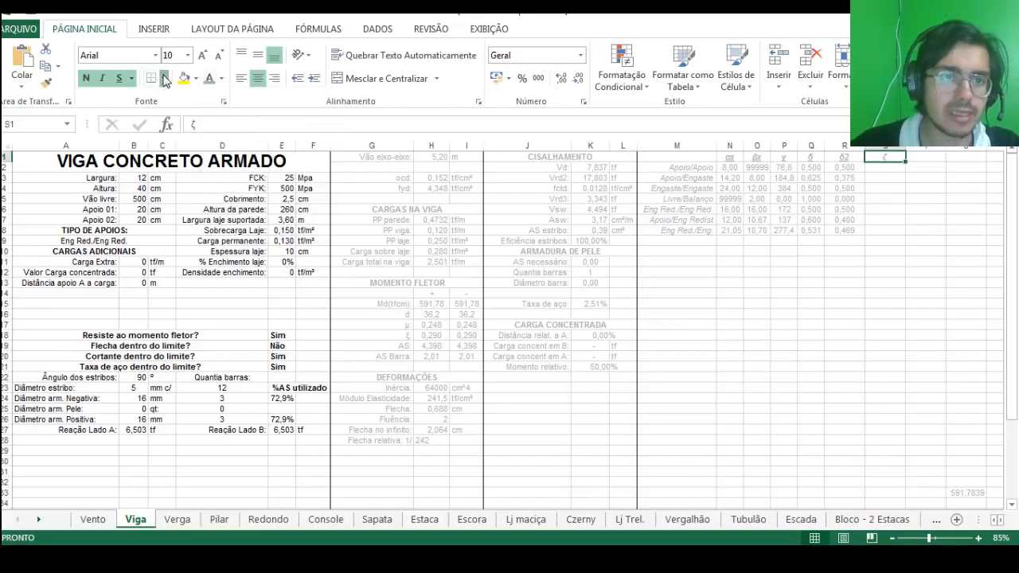
click(426, 116)
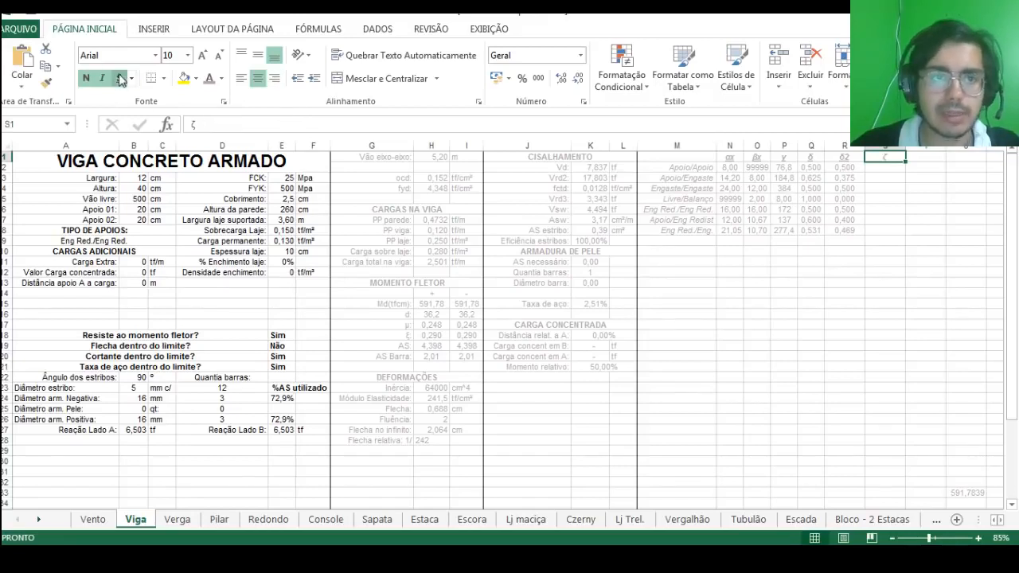
Step: Enter 0,2 in cell S2 as the ζ coefficient for the Apoio/Apoio support type
click(876, 271)
click(884, 166)
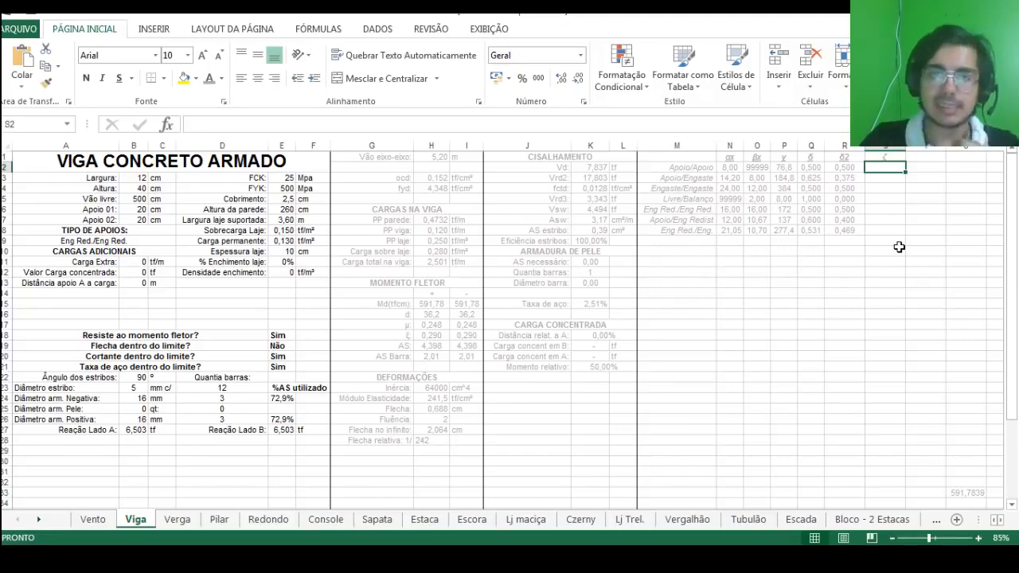
text(0,2)
key(Return)
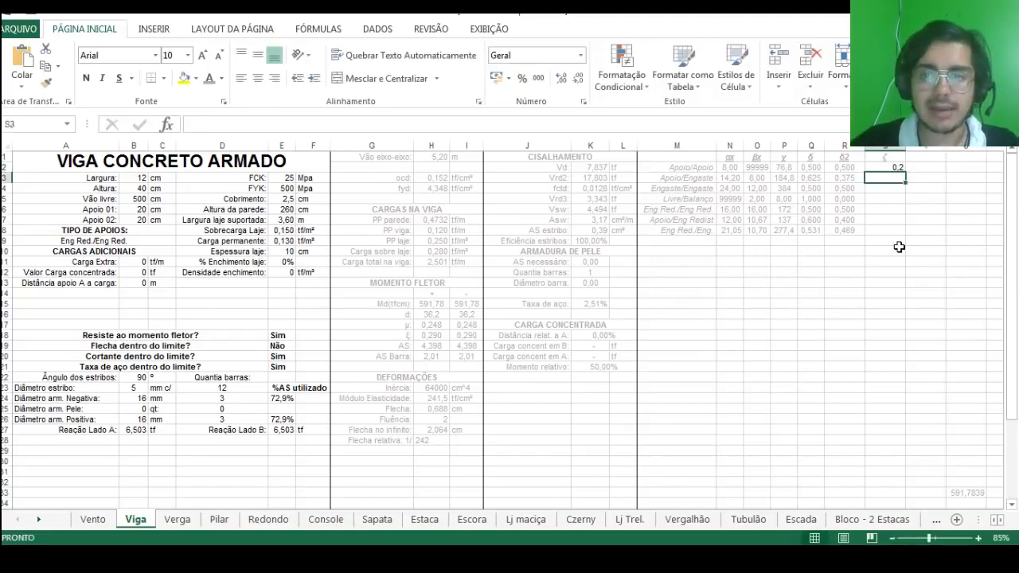
Step: Centre the contents of the ζ column cells S2 to S8 horizontally
key(Up)
key(shift+Down)
key(shift+Down)
key(shift+Down)
key(shift+Down)
key(shift+Down)
key(shift+Down)
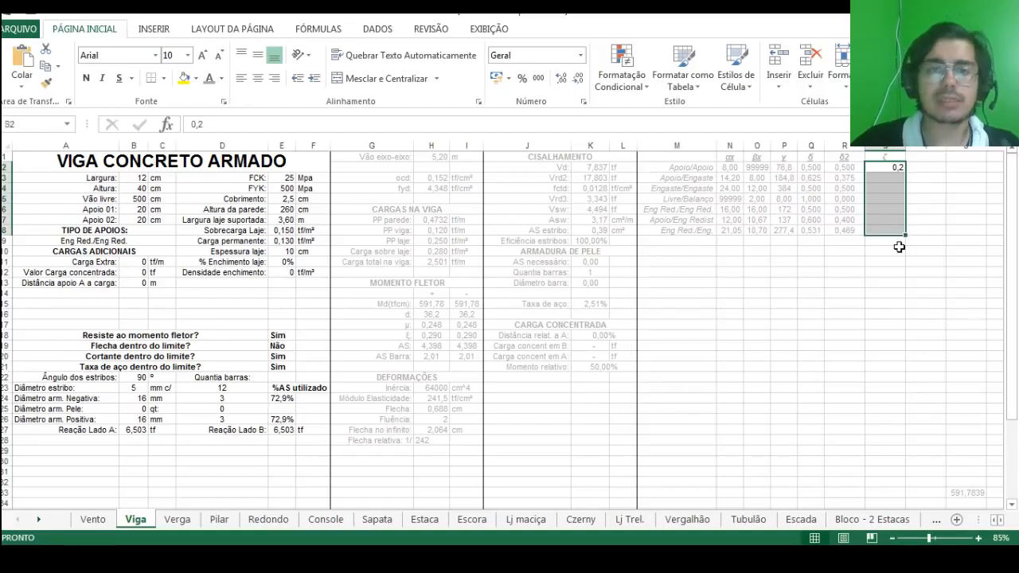
click(257, 78)
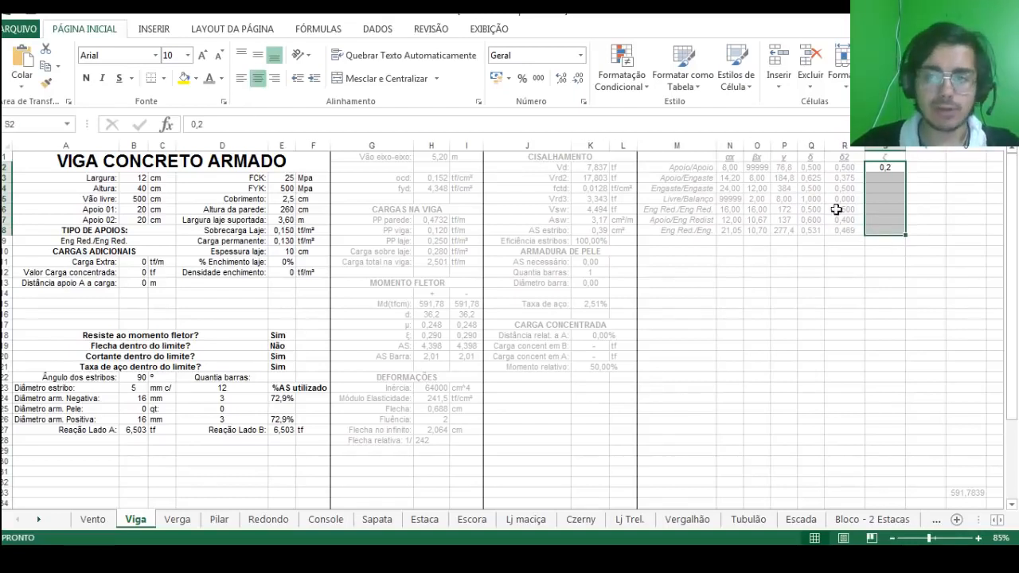
Step: Enter the ζ coefficients 0,15 for Apoio/Engaste, 0,12 for Engaste/Engaste and 0 for Livre/Balanço in cells S3 to S5
click(866, 182)
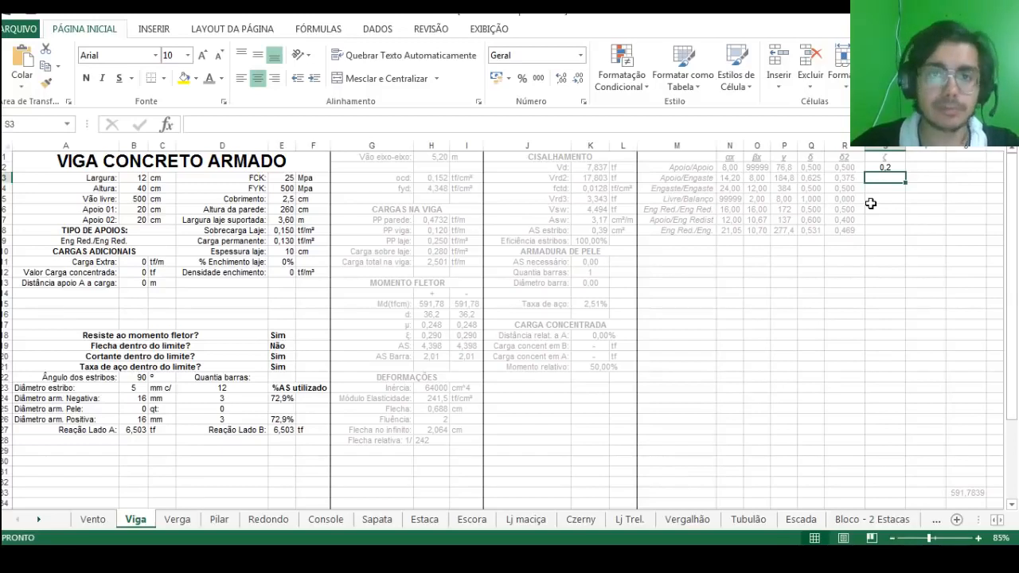
text(0,15)
key(Return)
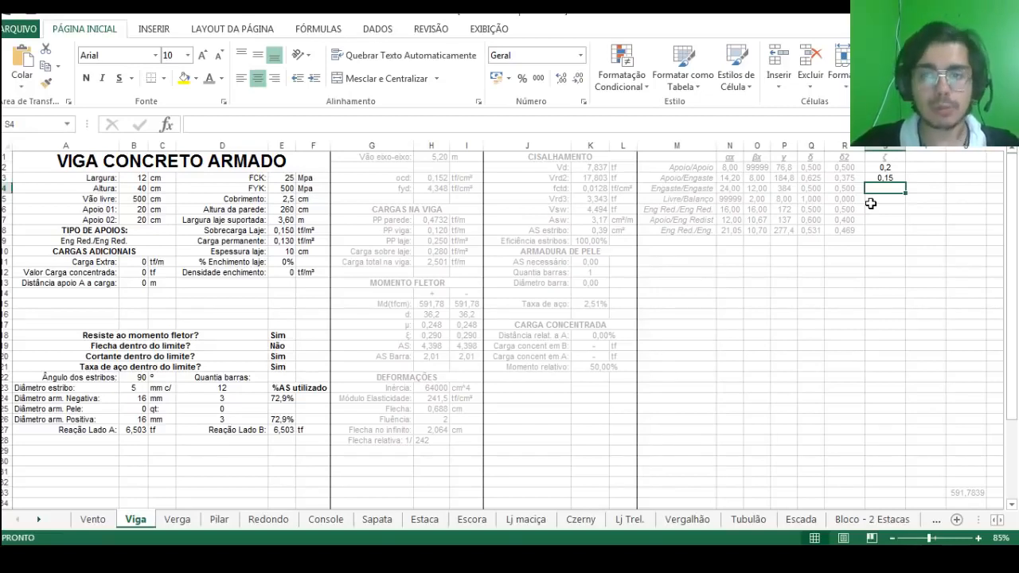
text(0,12)
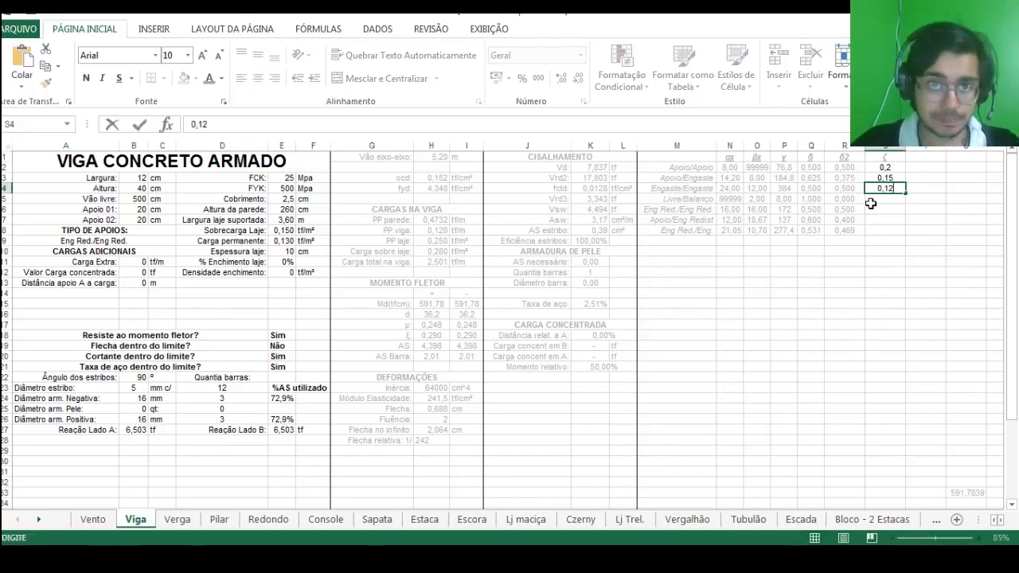
key(Return)
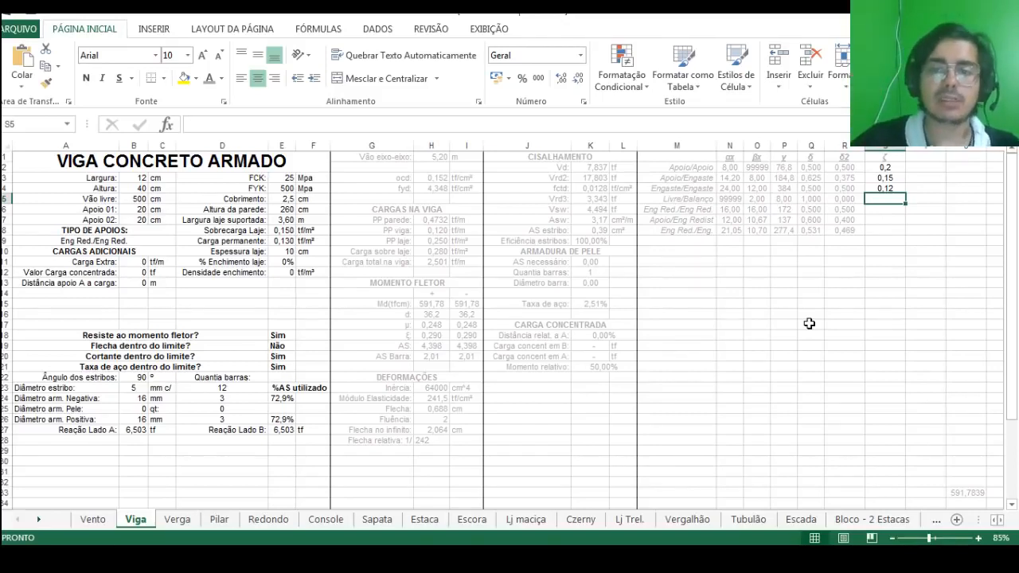
text(0)
key(Return)
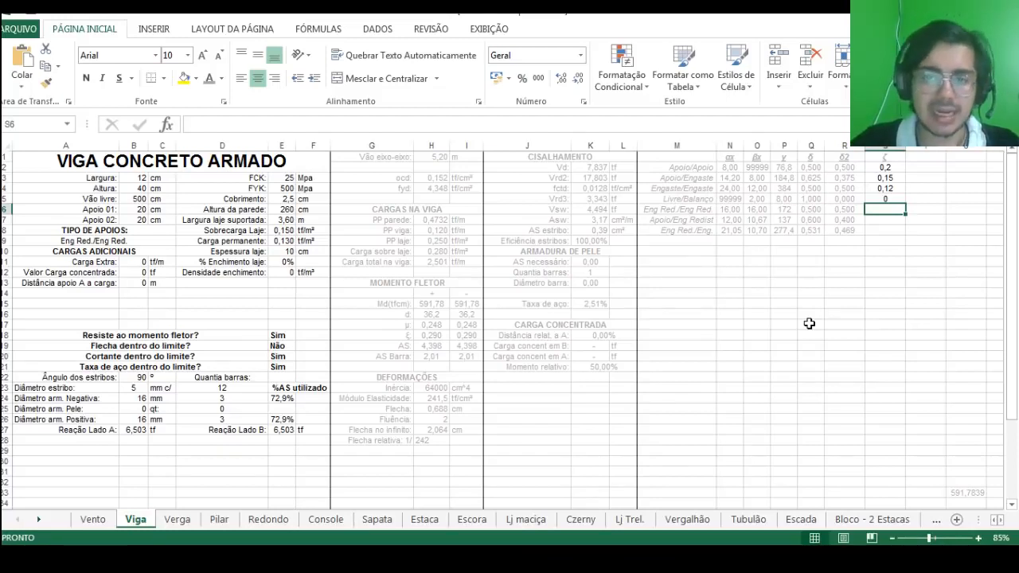
Step: Enter the ζ coefficients 0,14, 0,16 and 0,13 for the three redistributed fixed-support types in cells S6 to S8
text(0,1)
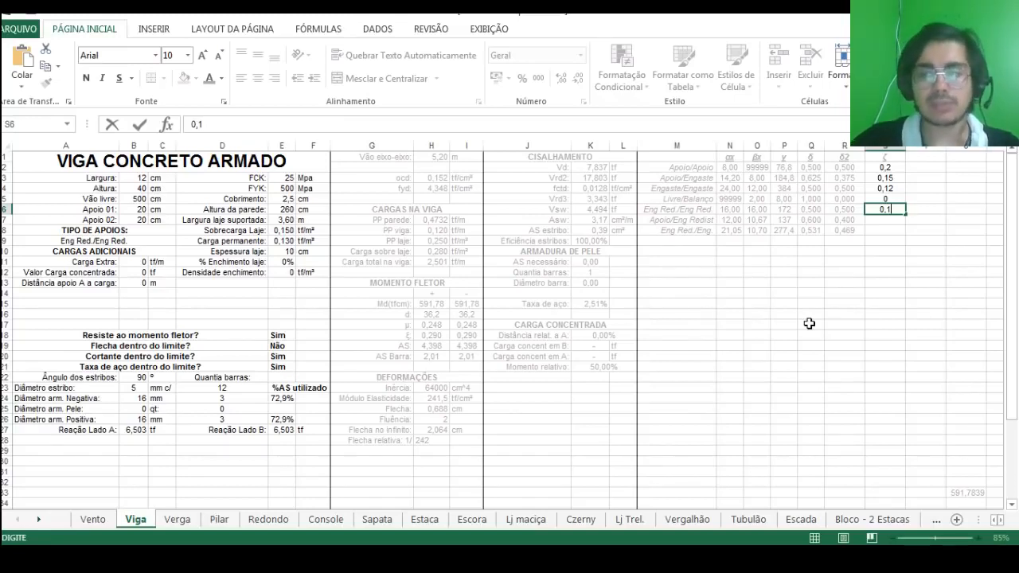
text(4)
key(Return)
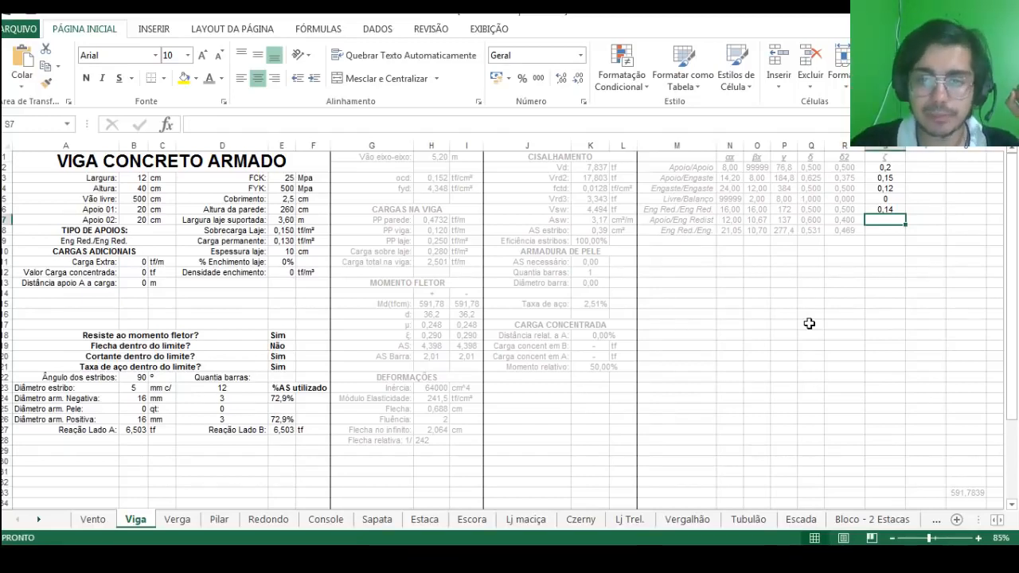
text(0,16)
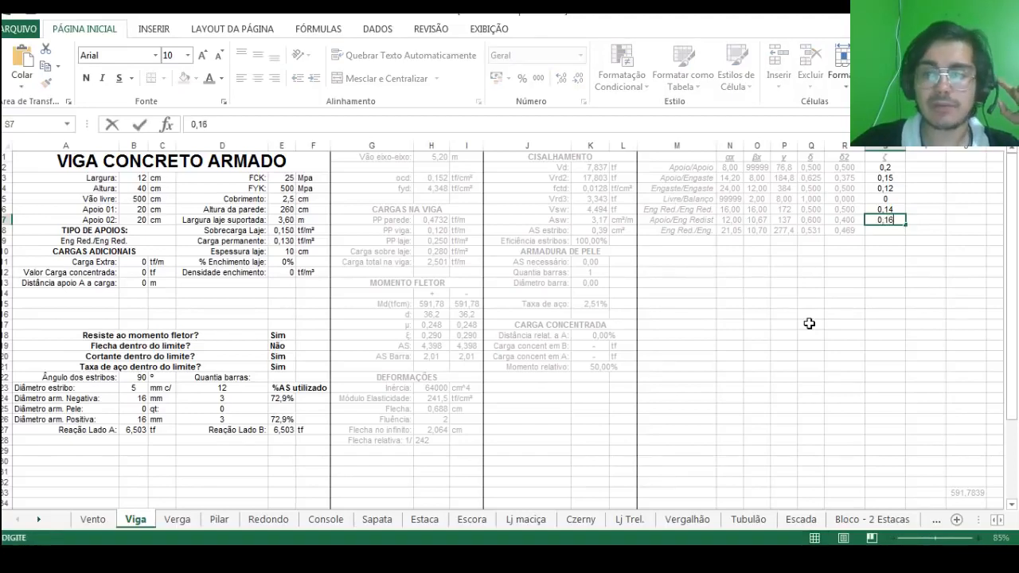
key(Return)
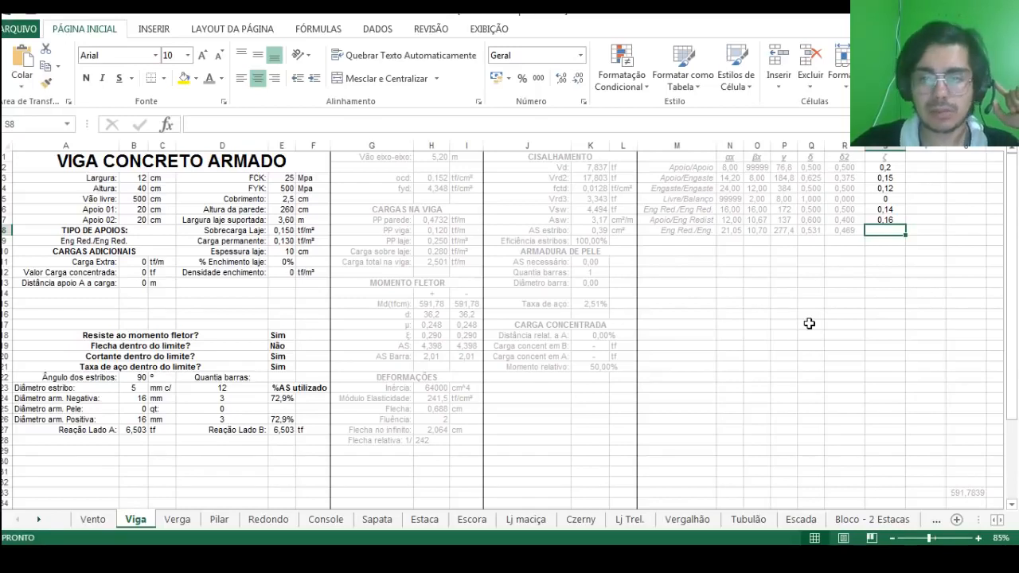
text(0,15)
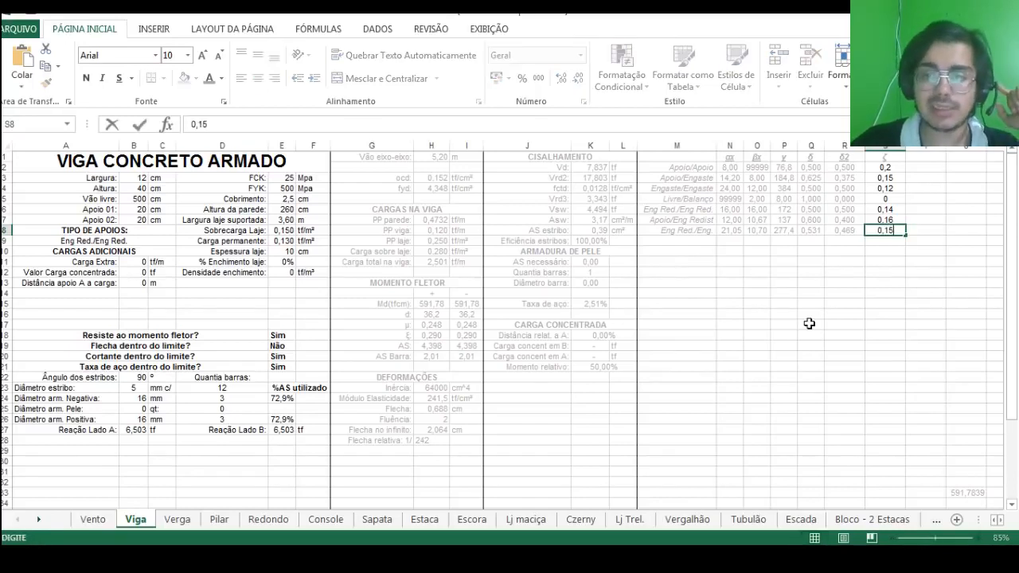
key(BackSpace)
text(3)
key(Return)
key(Up)
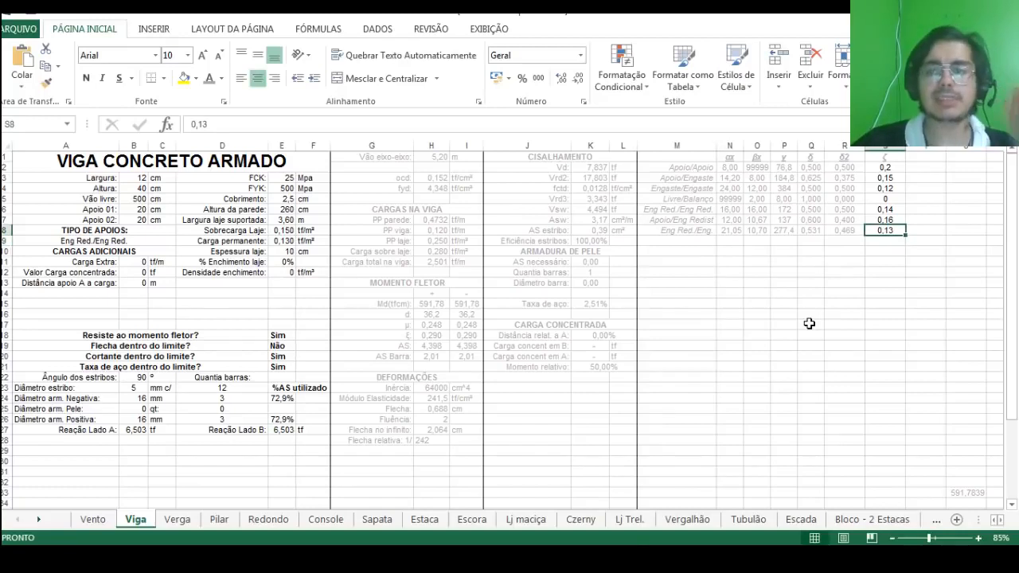
Step: Format the ζ values in S2 to S8 with two decimals and the light grey font colour of the neighbouring columns
drag(885, 167, 895, 232)
click(561, 78)
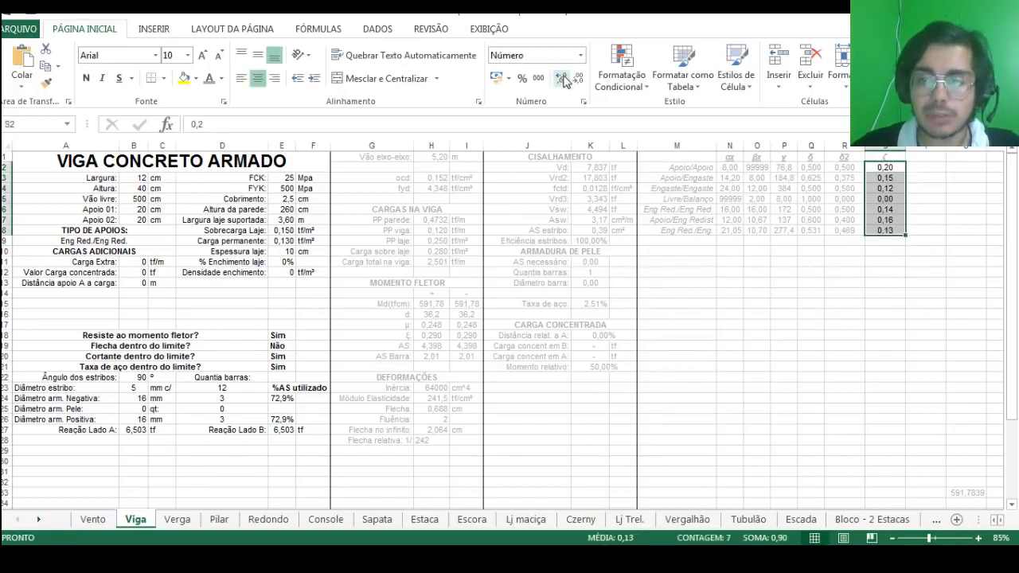
click(220, 78)
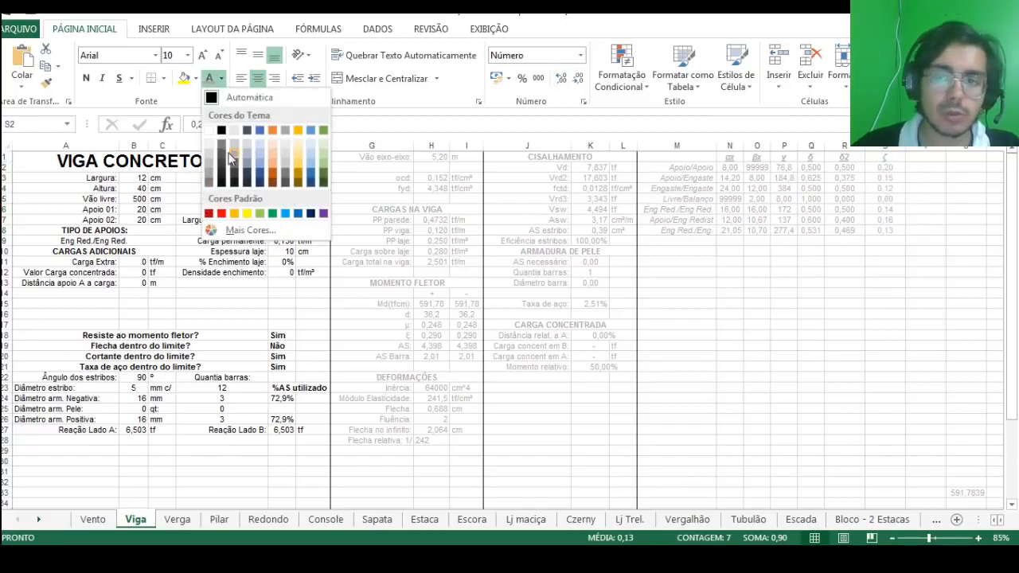
click(230, 151)
click(534, 375)
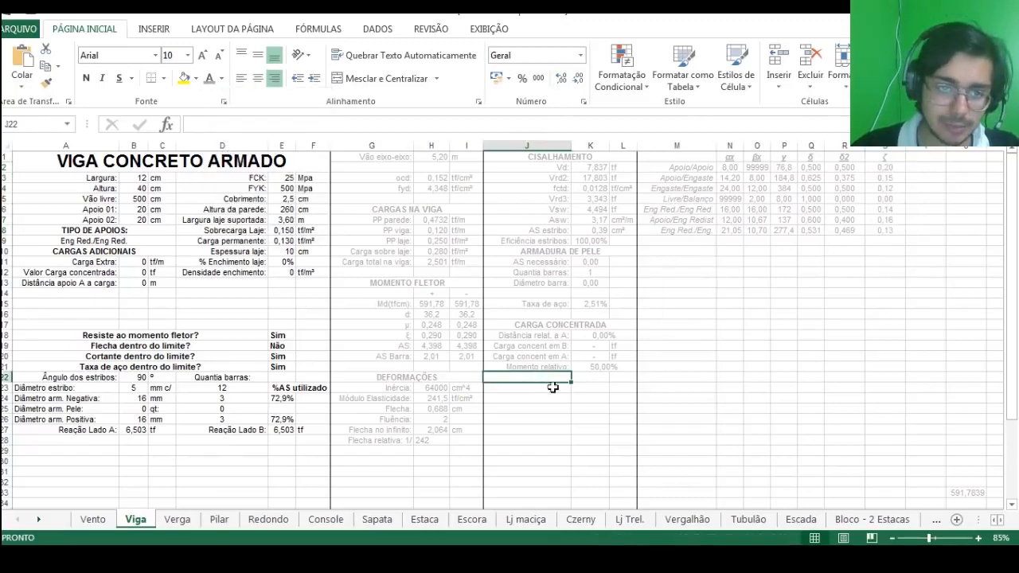
Step: Narrow column S to suit the ζ values and widen column A slightly
click(93, 294)
click(884, 157)
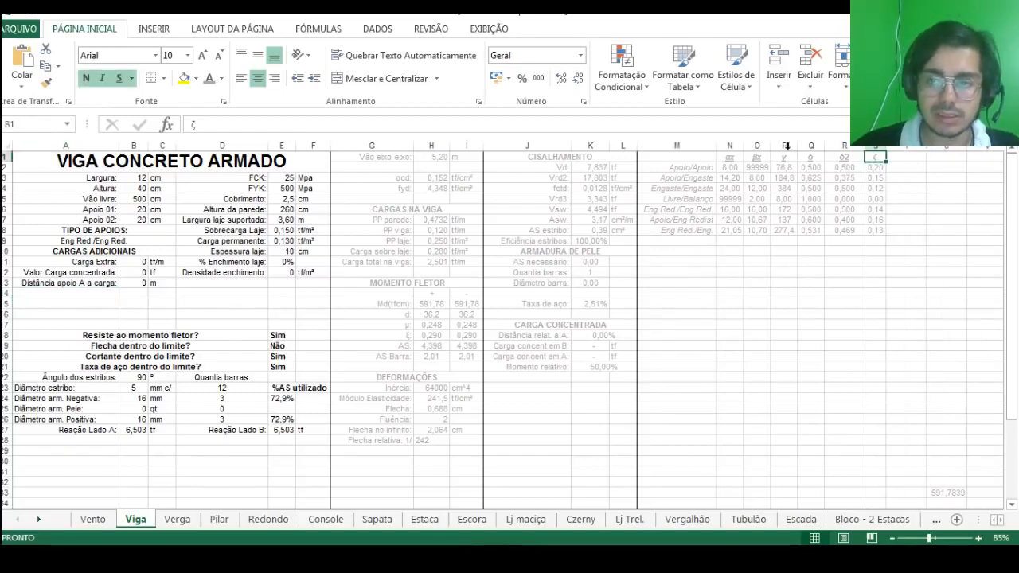
drag(678, 156, 843, 209)
click(762, 271)
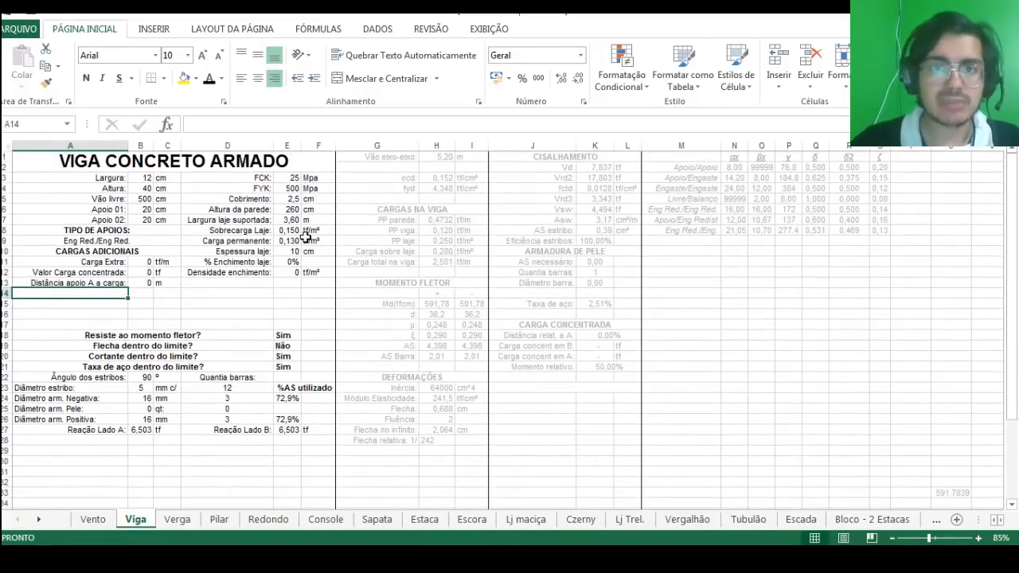
Step: Add the label "Viga c/ laje colaborante?" in cell A14 and narrow column A to fit it
text(Viga c)
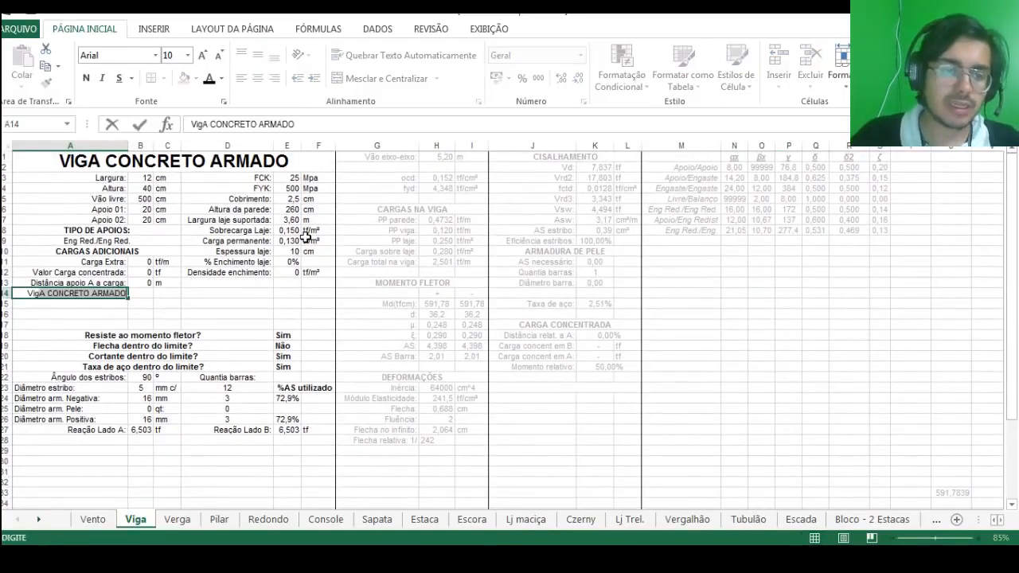
text(/ laje co)
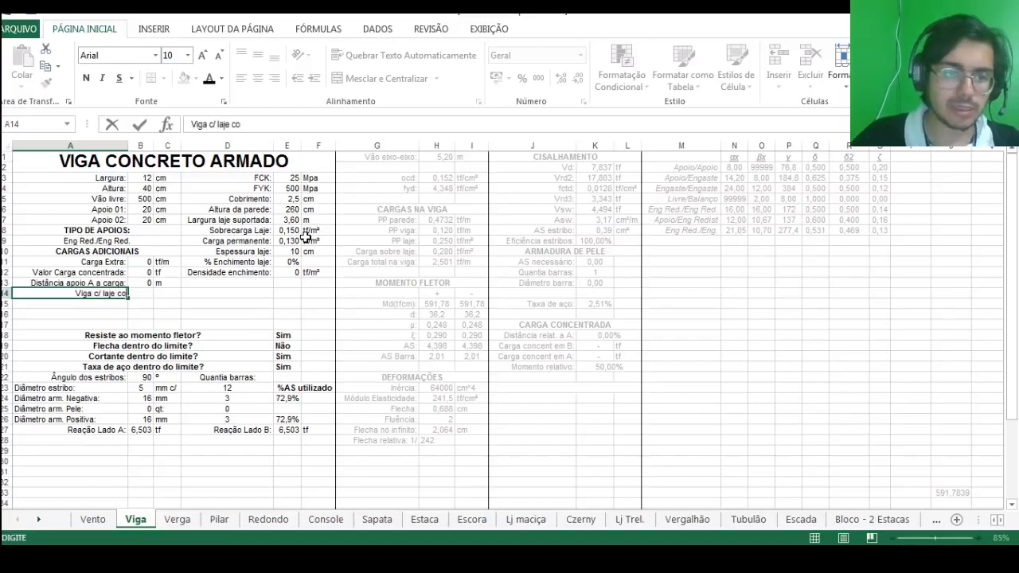
text(laborante?)
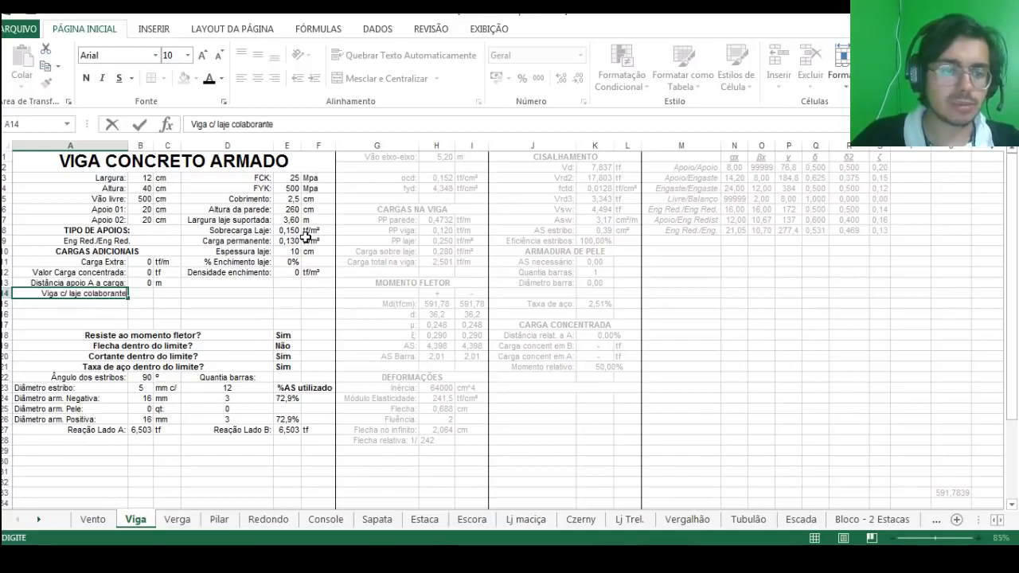
key(Return)
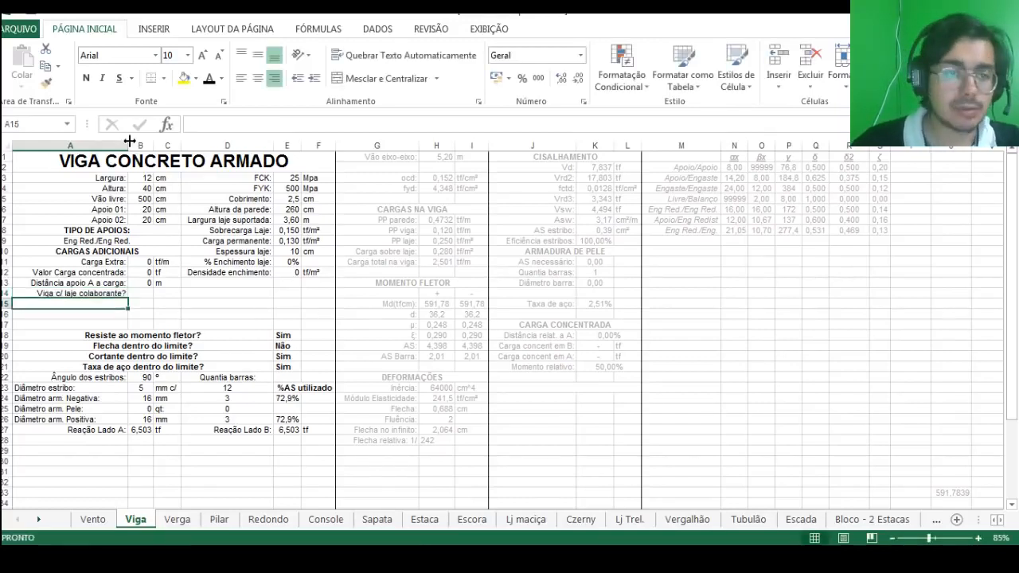
drag(129, 146, 118, 146)
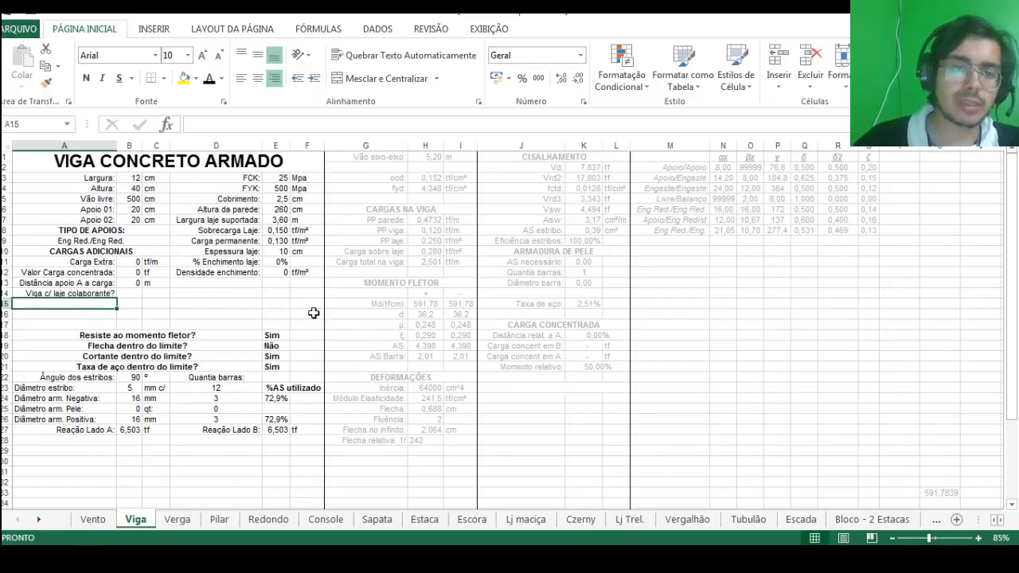
click(139, 189)
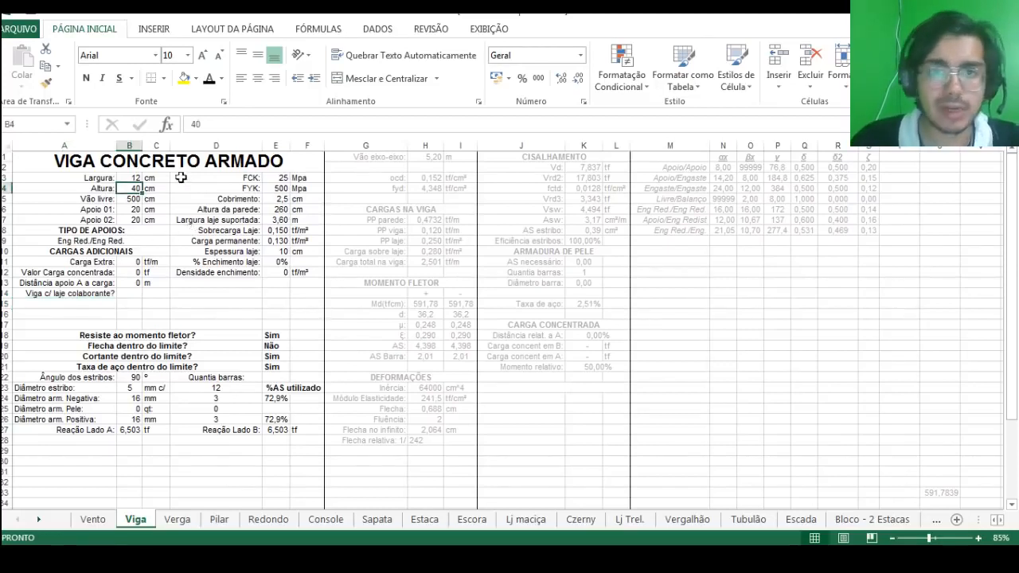
click(134, 199)
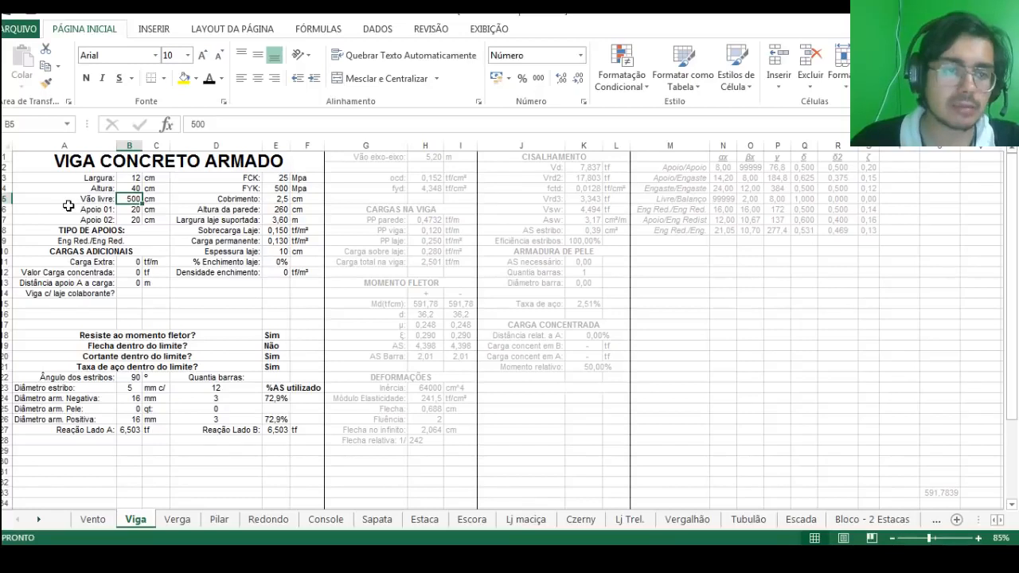
click(269, 261)
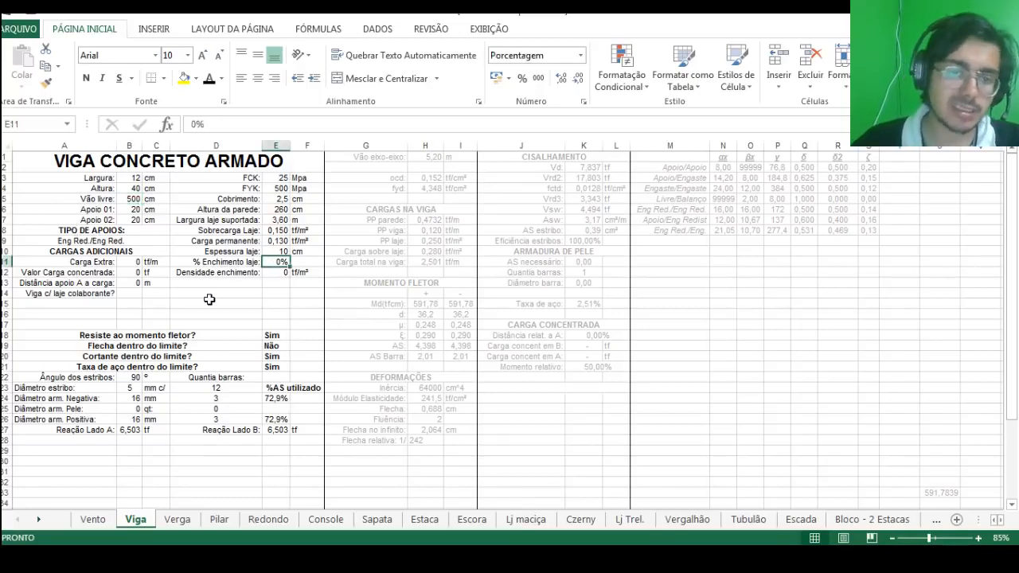
click(269, 219)
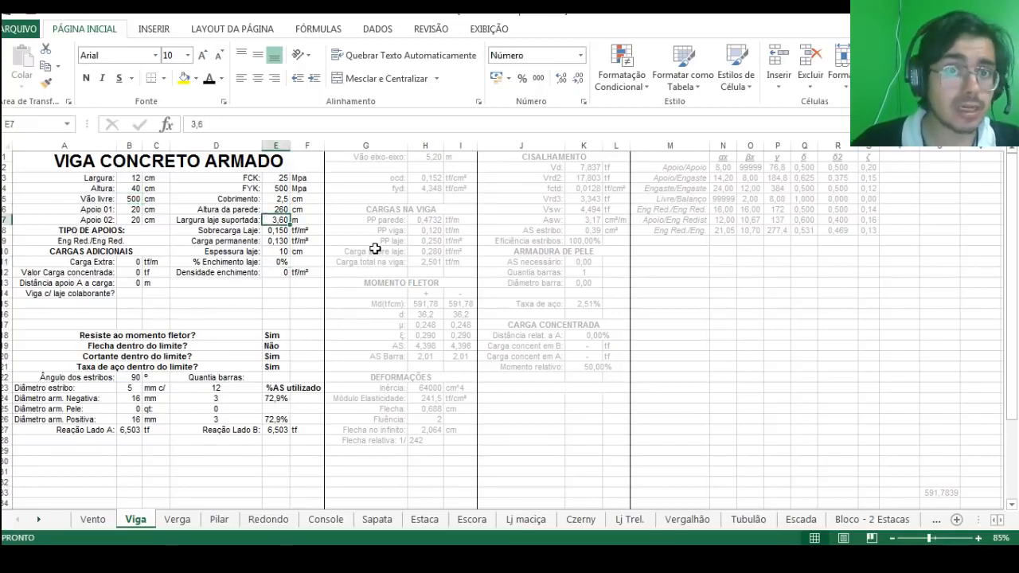
click(256, 208)
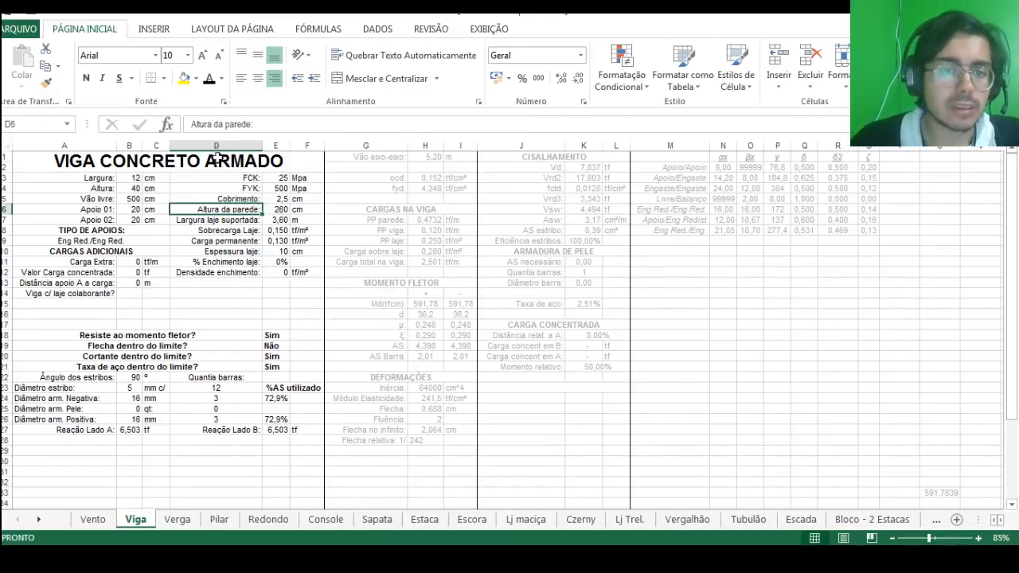
click(411, 262)
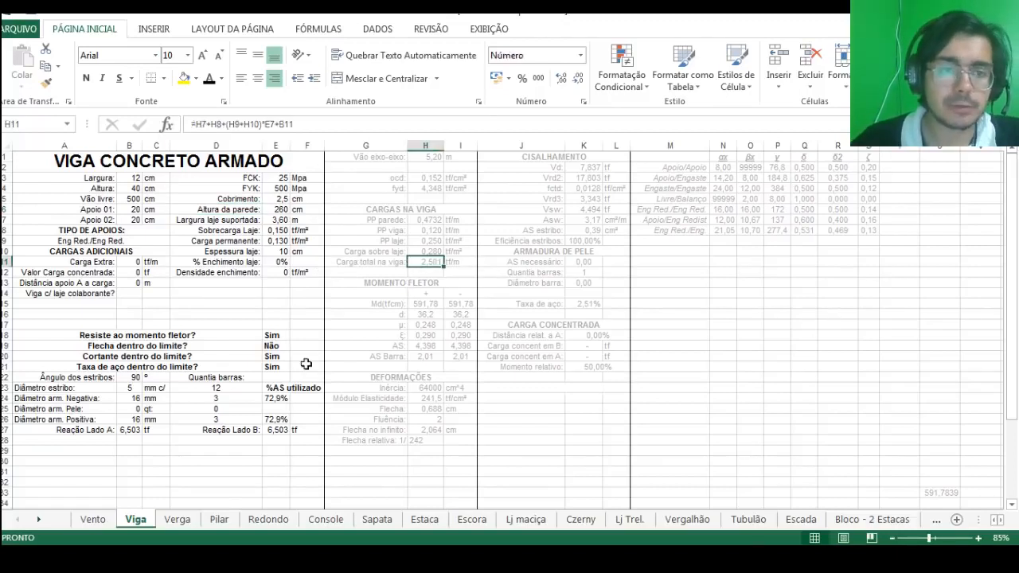
click(130, 198)
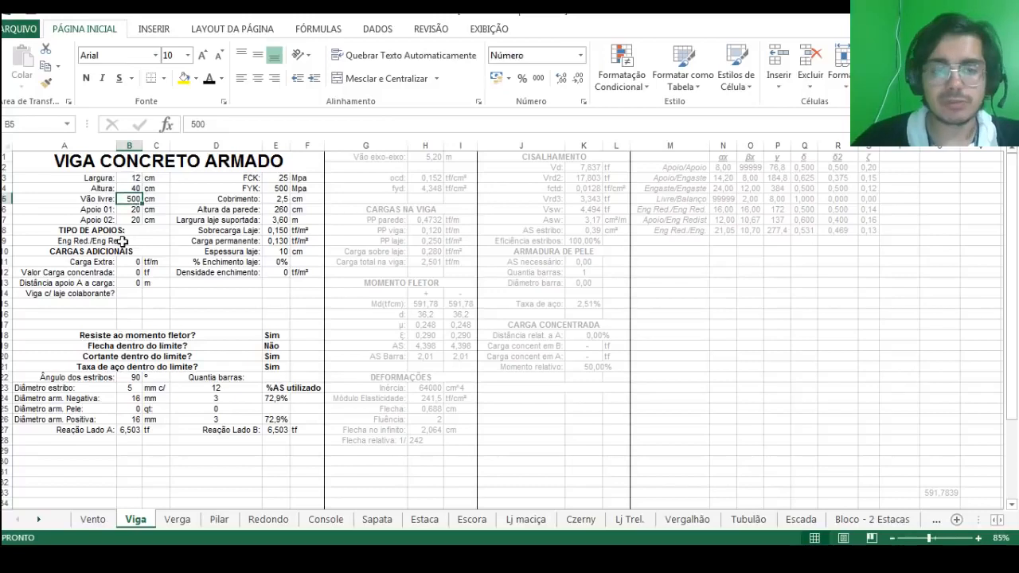
drag(151, 355, 277, 347)
click(276, 347)
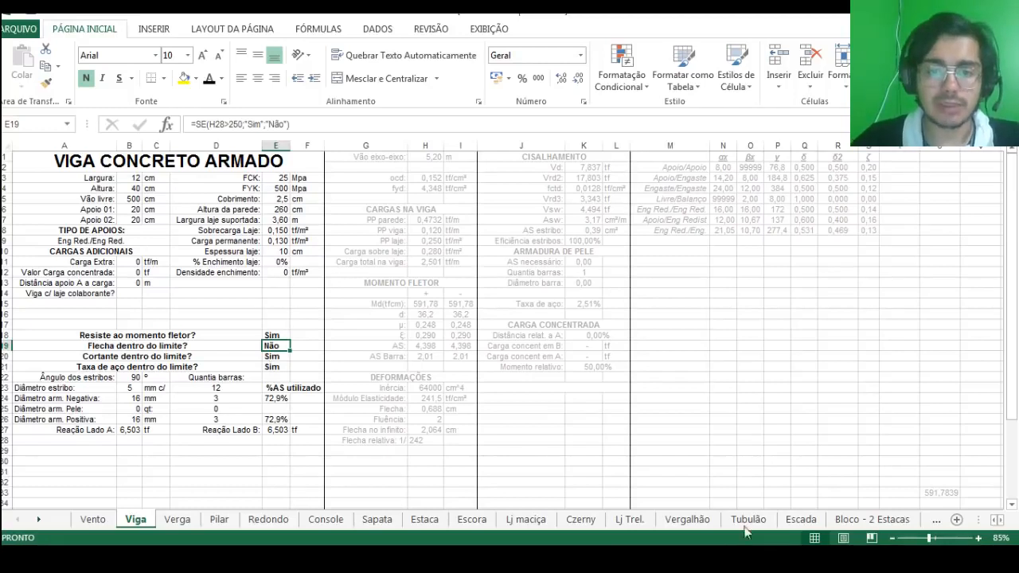
Step: Add the section heading "VIGA COLABORANTE" in the merged cell J23, below the concentrated load block
click(541, 386)
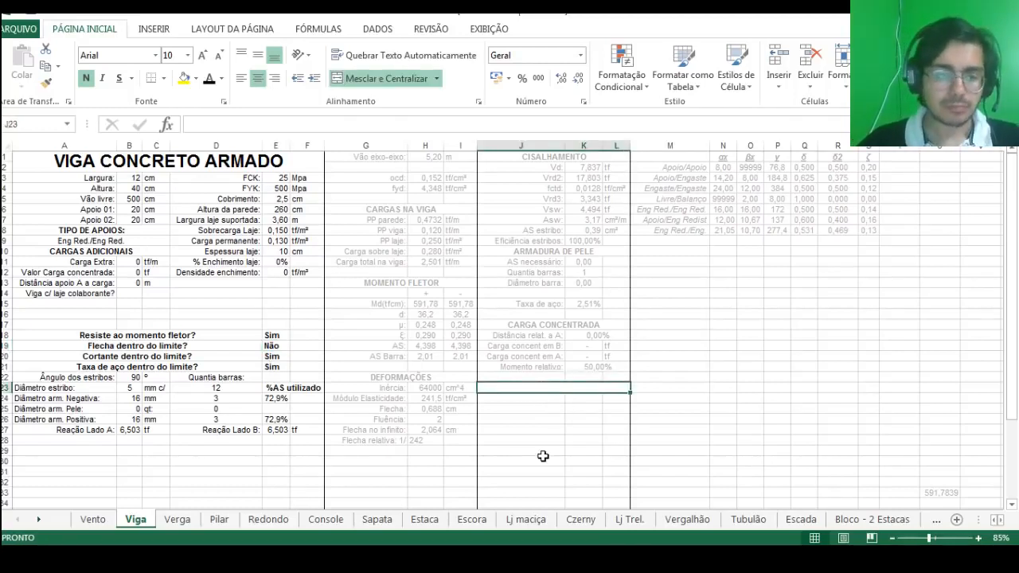
text(VIGA COL)
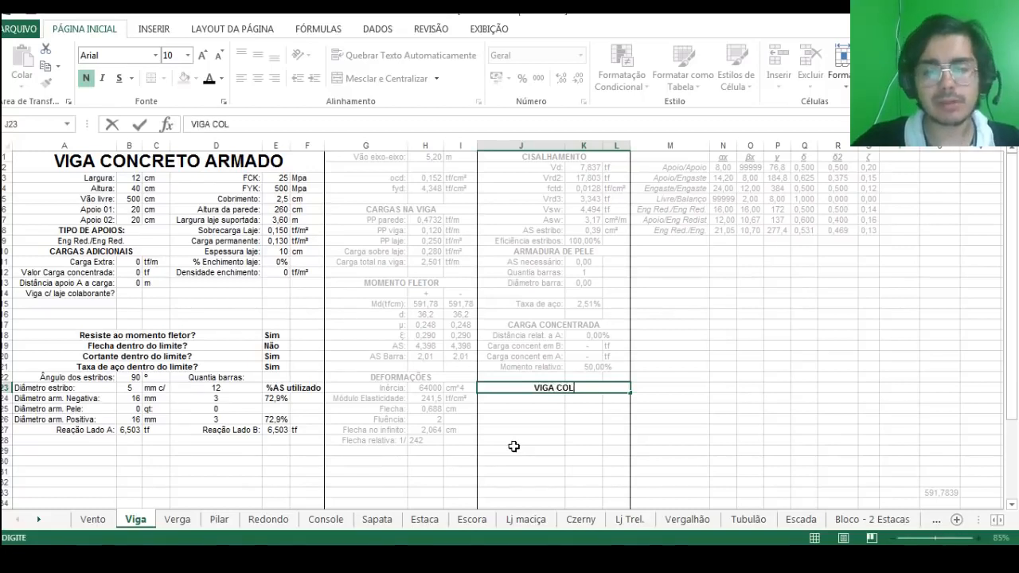
text(ABORANTE)
key(Return)
key(Up)
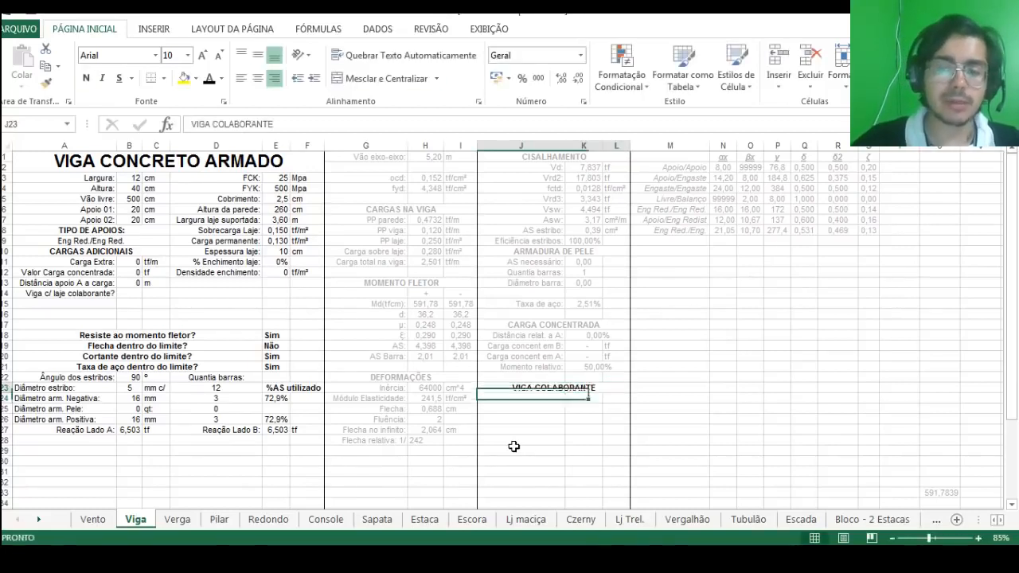
Step: Restrict cell B14 to a validation list with the options Sim and Não, and set it to Sim
click(135, 292)
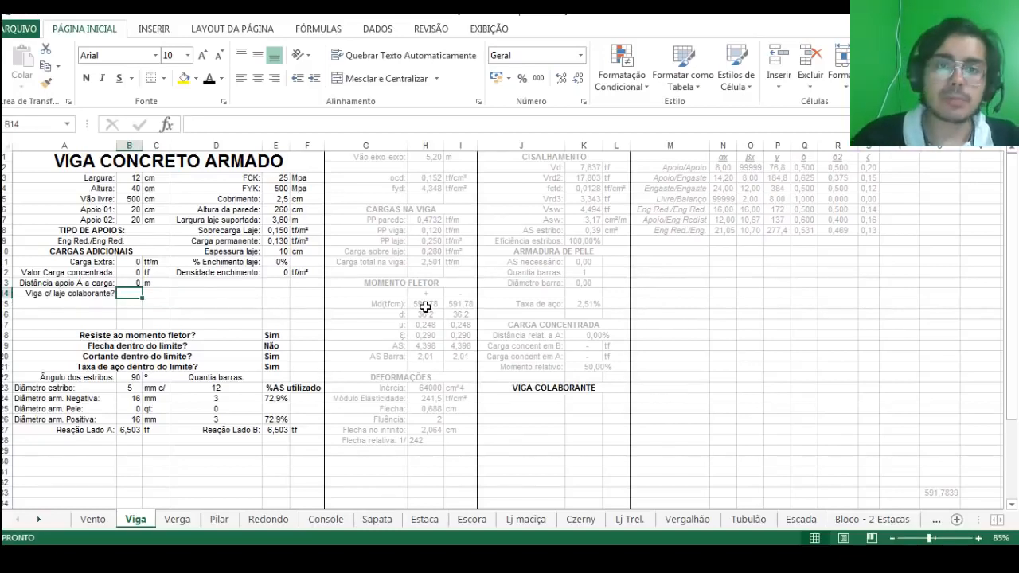
click(379, 30)
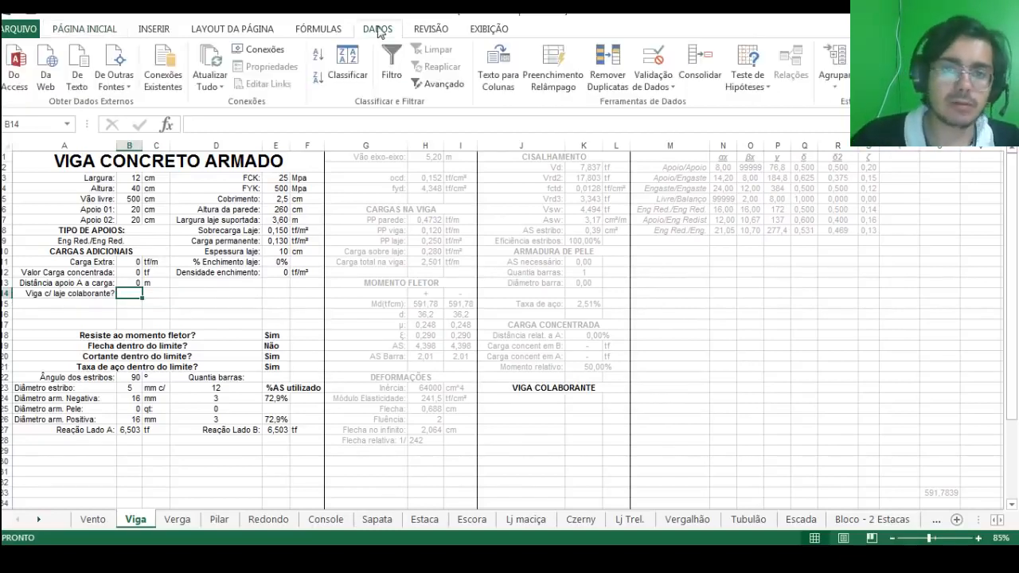
click(652, 62)
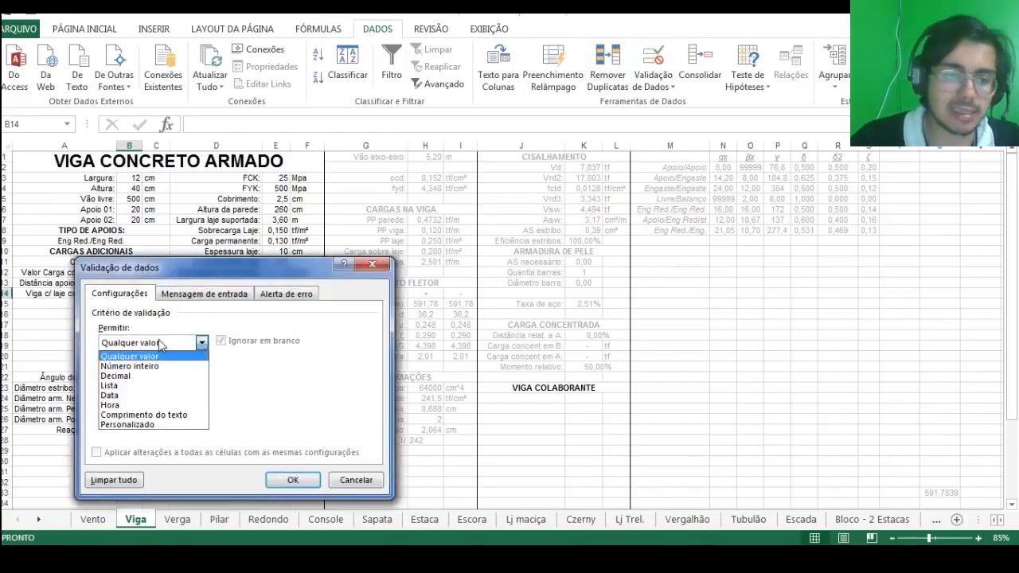
click(131, 385)
click(146, 402)
text("SIM)
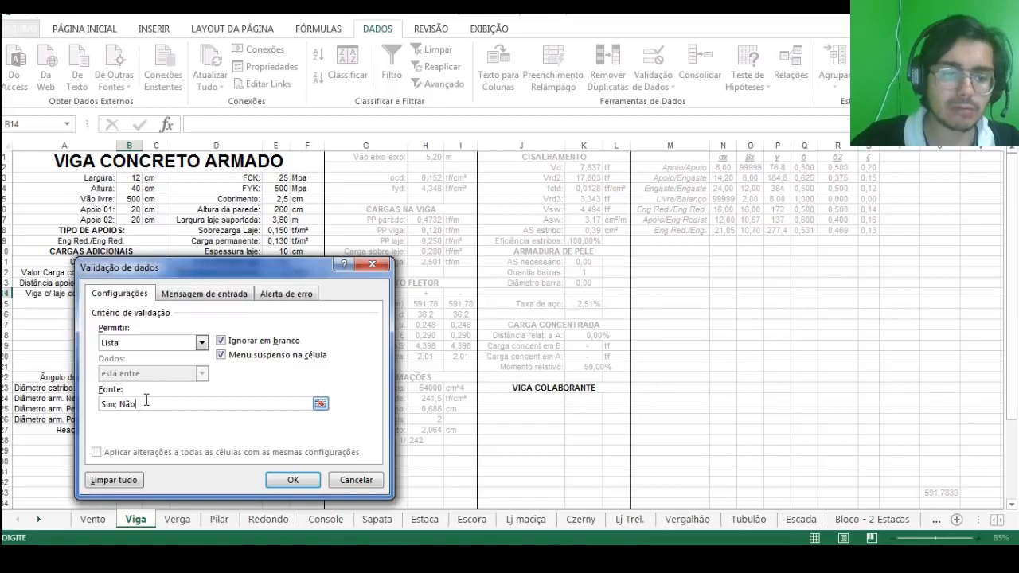
key(Return)
text(Sim)
click(170, 334)
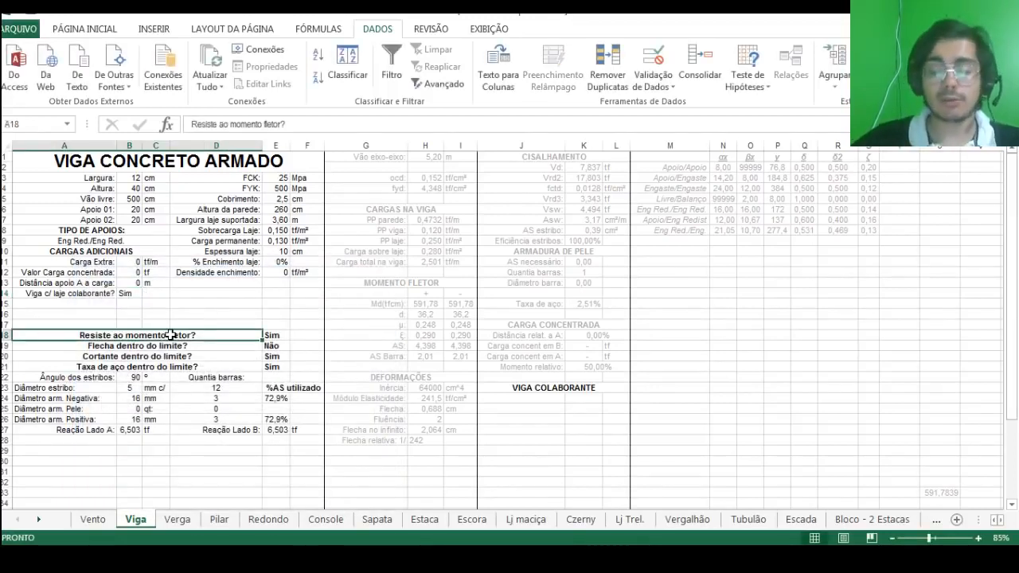
Step: Label cell J24 "Largura efetiva viga:" under the VIGA COLABORANTE heading
click(552, 400)
text(Lar)
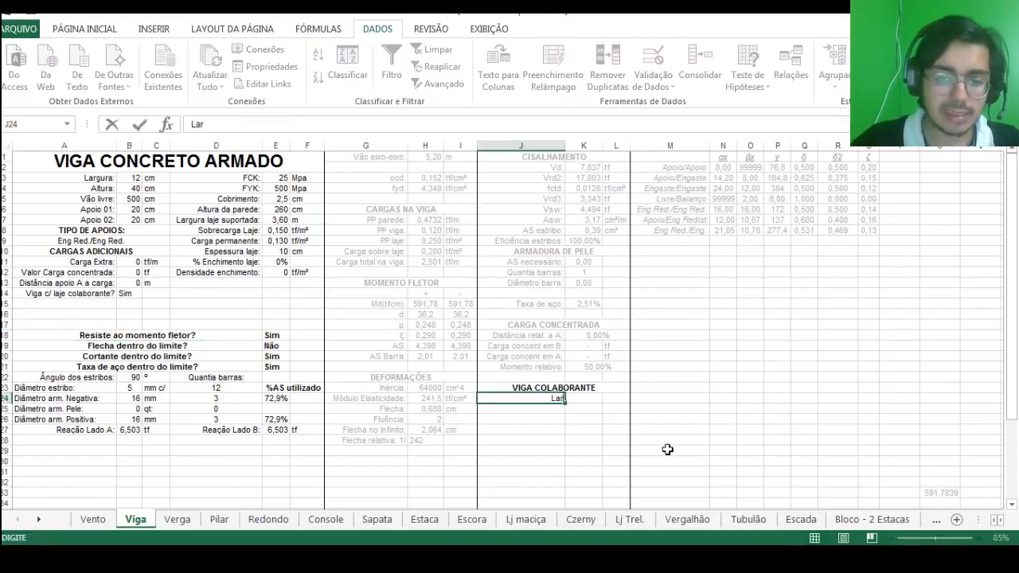
text(gura efetiva viga:)
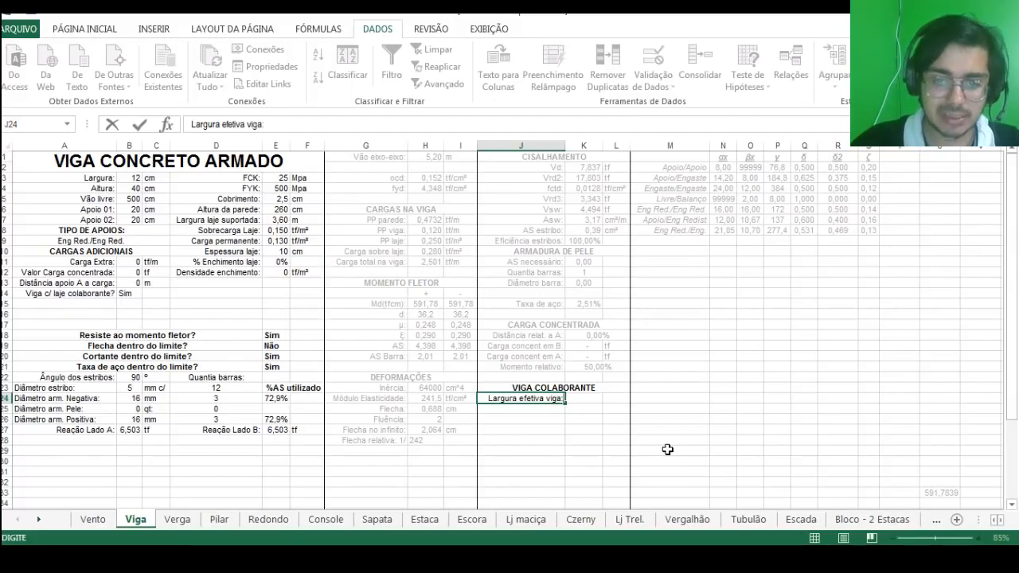
key(Tab)
Step: Calculate the effective width in K24 with =B3+(H1*100*PROCV(A9;M1:S8;7;FALSO)) and show it with one decimal
text(=)
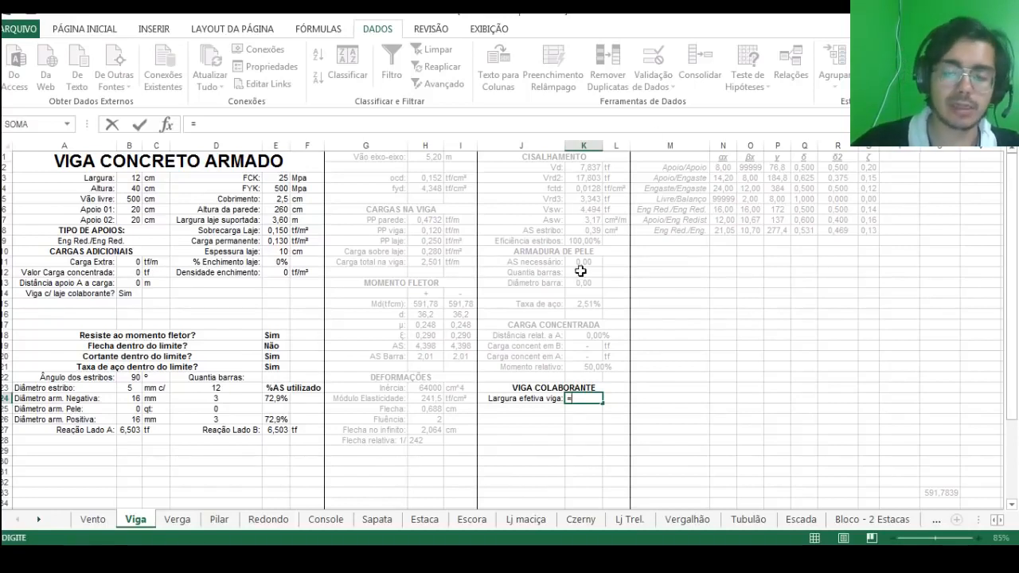
click(129, 179)
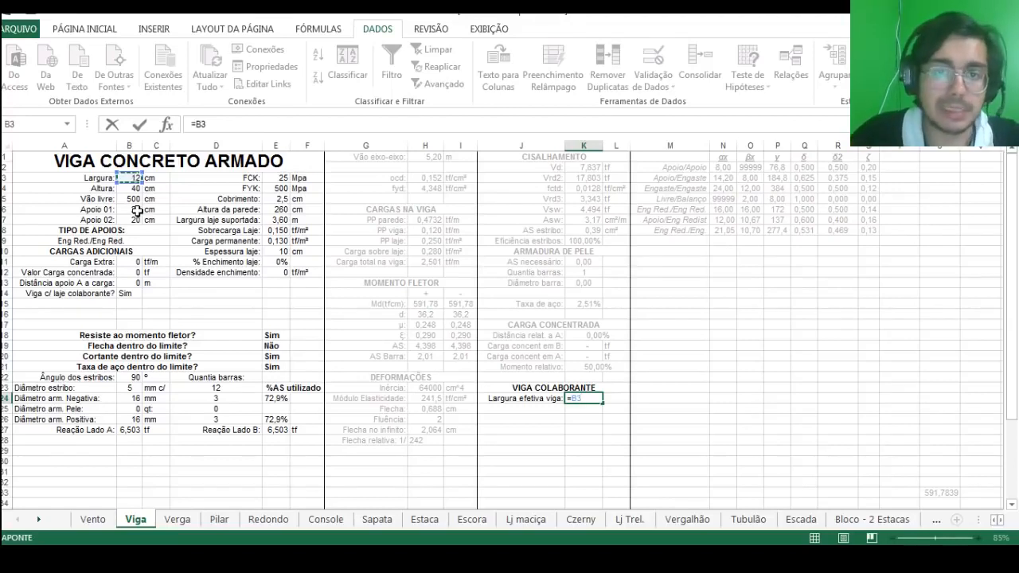
text(+)
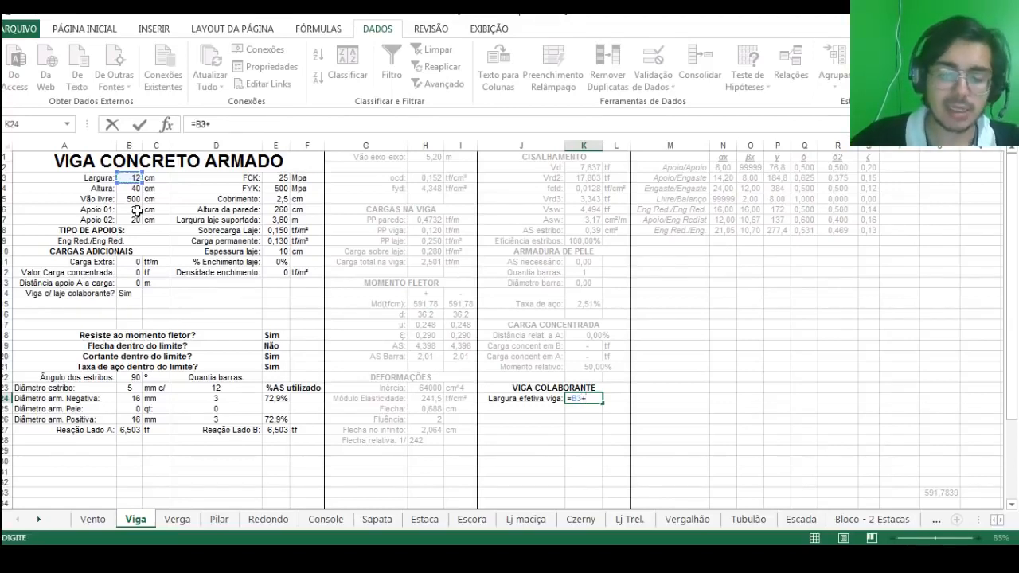
text(()
click(430, 157)
text(*)
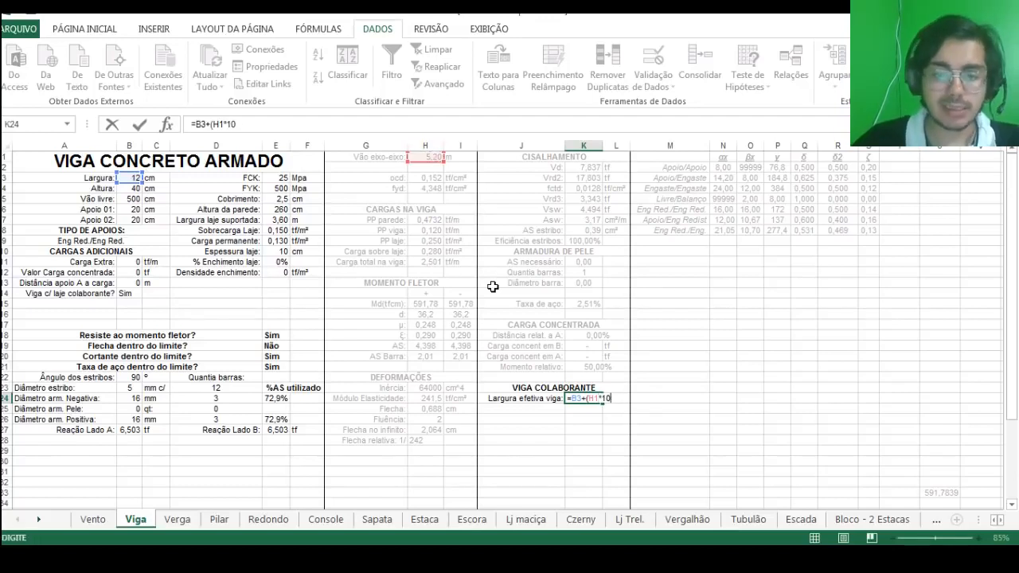
text(100*procv()
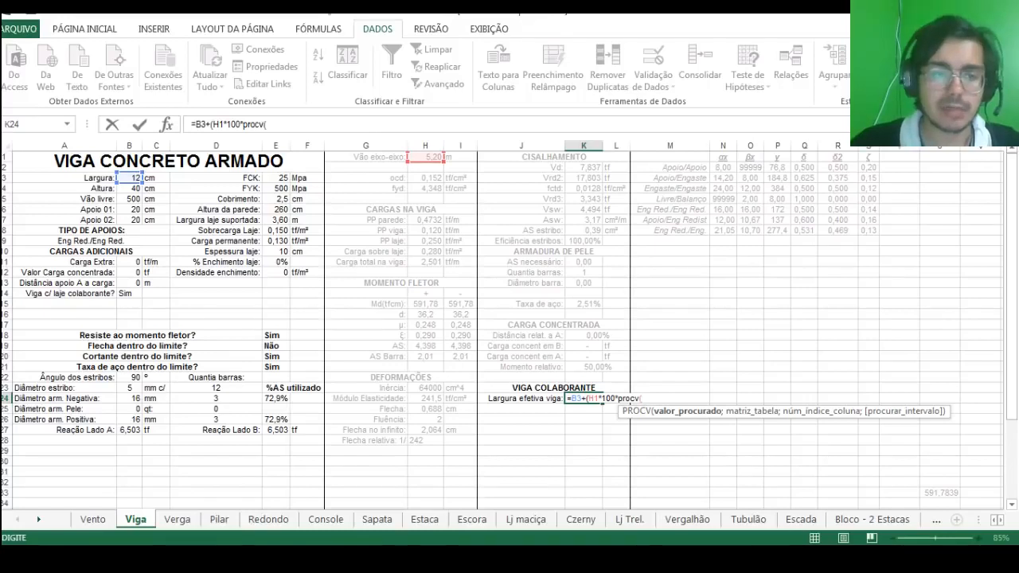
click(116, 241)
text(;)
drag(677, 158, 866, 230)
text(;)
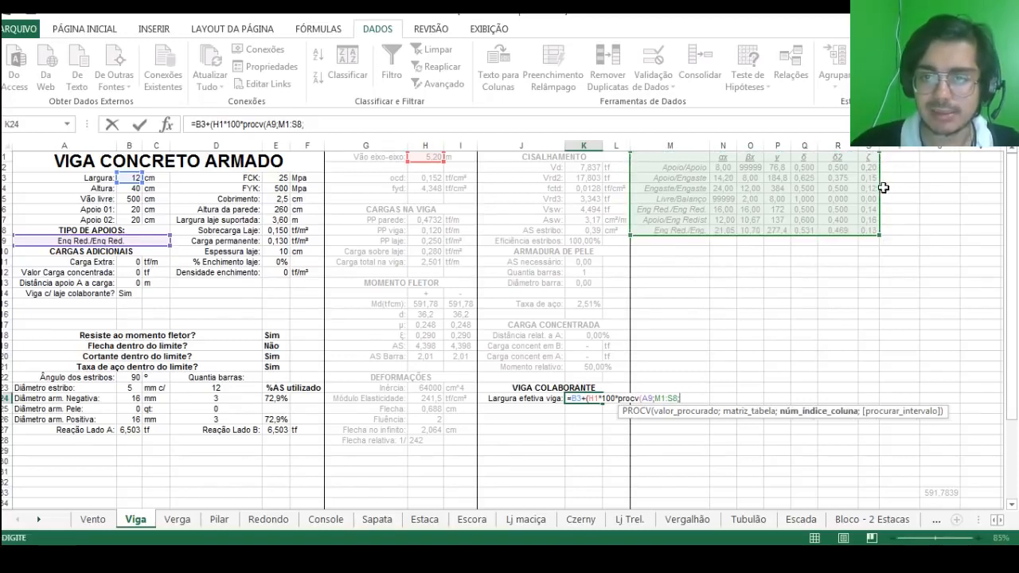
text(7)
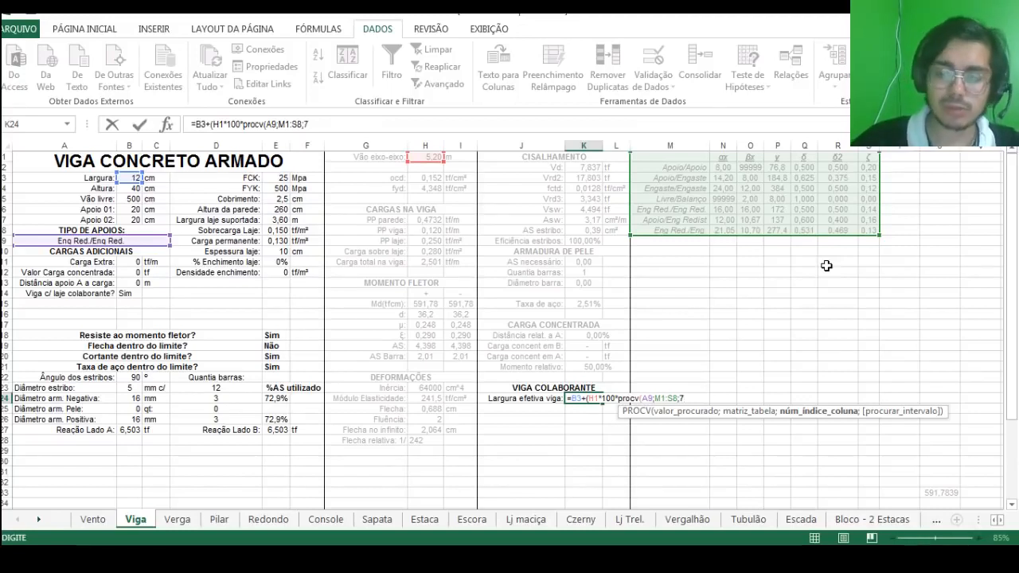
text(;falso))
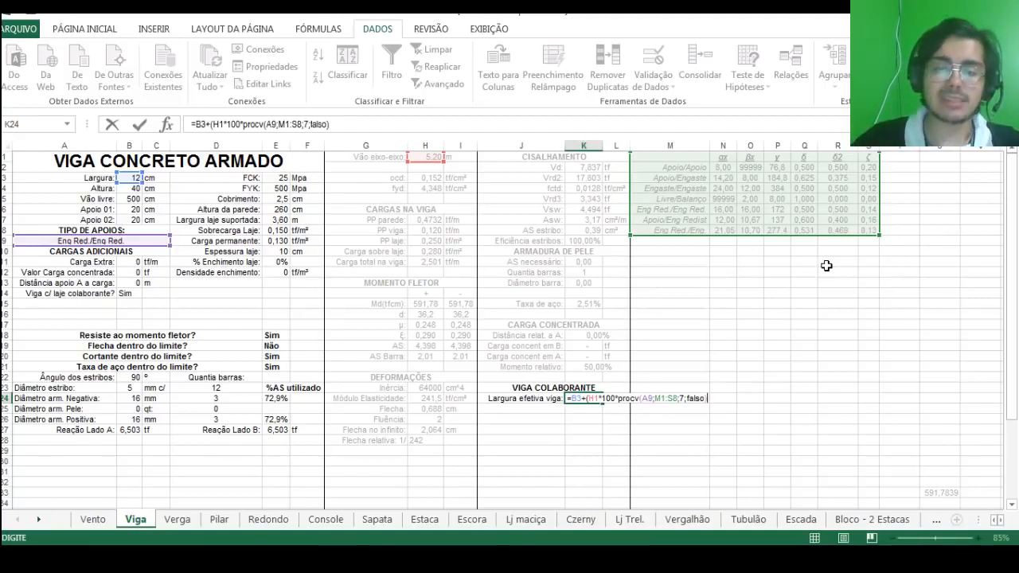
key(Return)
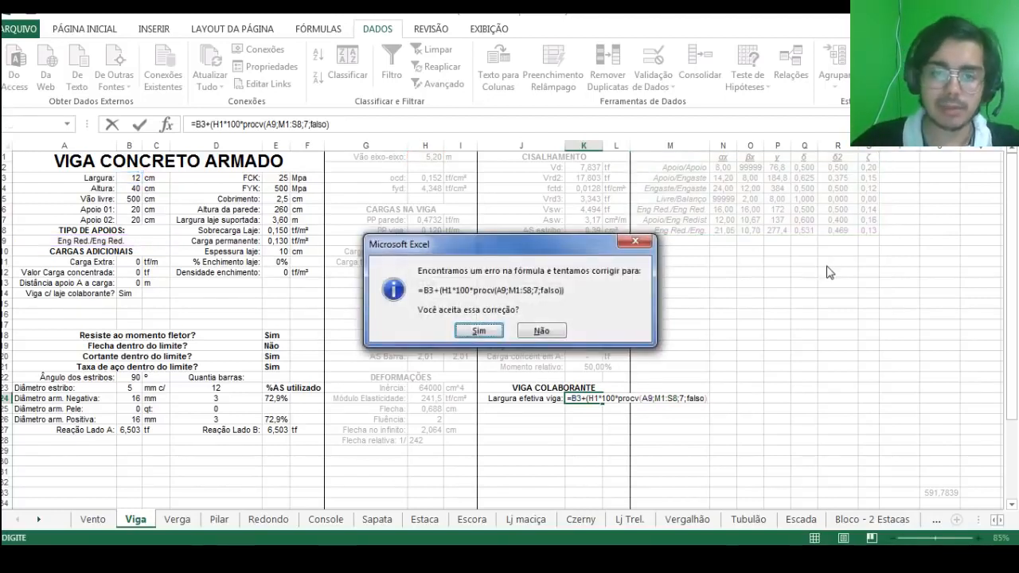
key(Return)
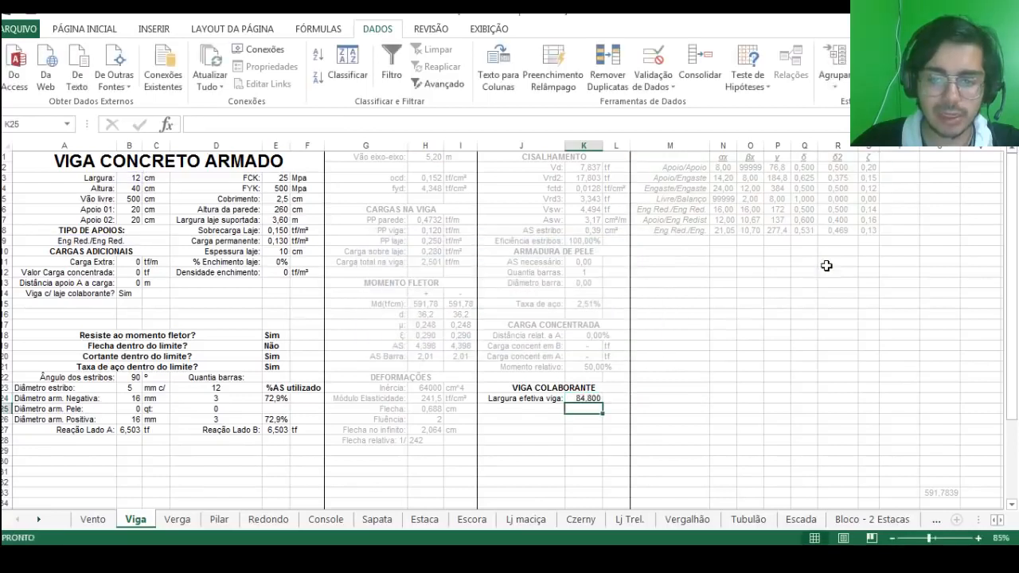
click(113, 29)
click(579, 80)
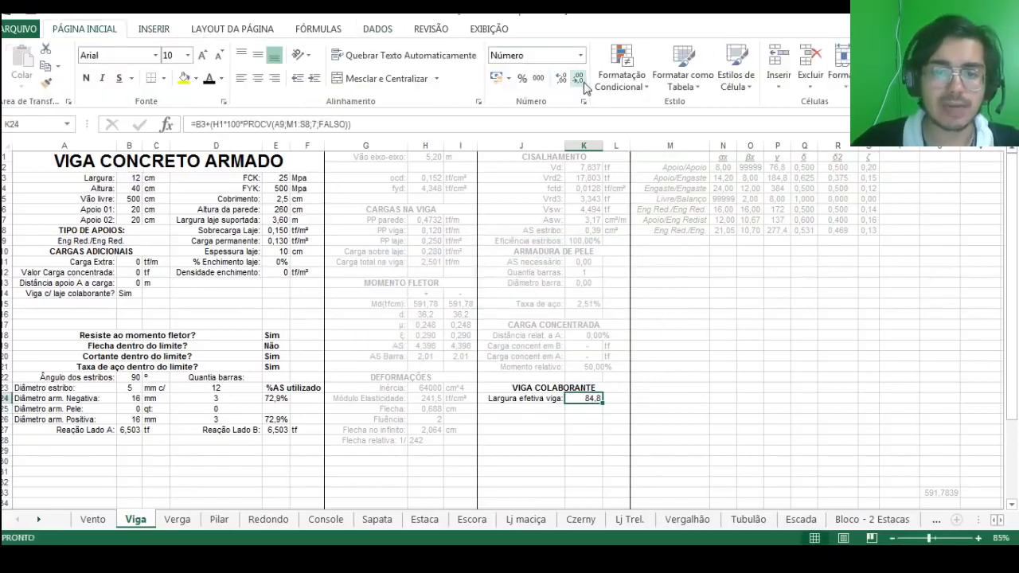
Step: Make the slab term in K24 depend on the collaborating-slab choice by appending *SE(B14="Sim";"1";"0") to the formula
click(412, 126)
text(*se))
key(BackSpace)
text(()
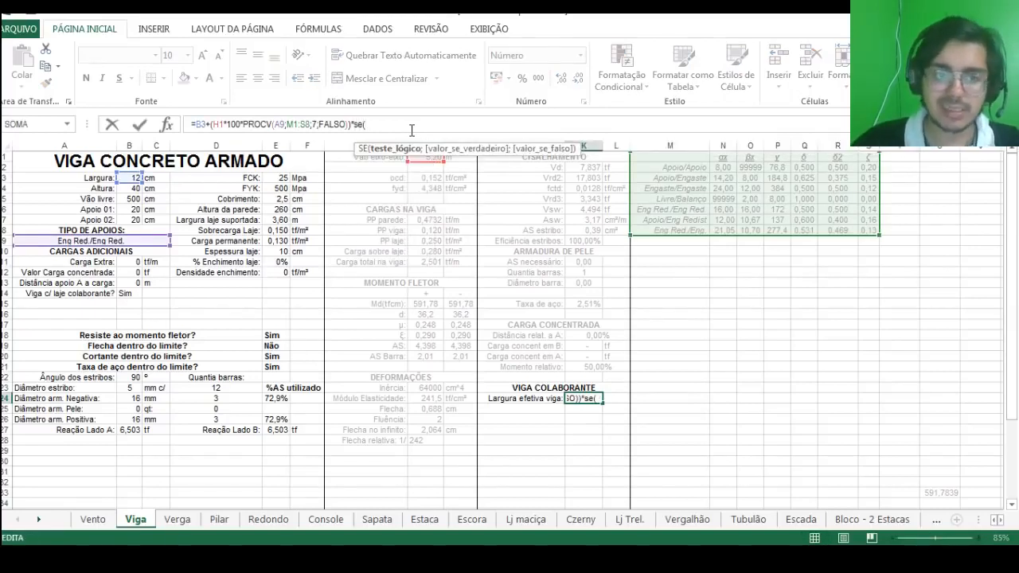
click(129, 293)
text(="Sim";)
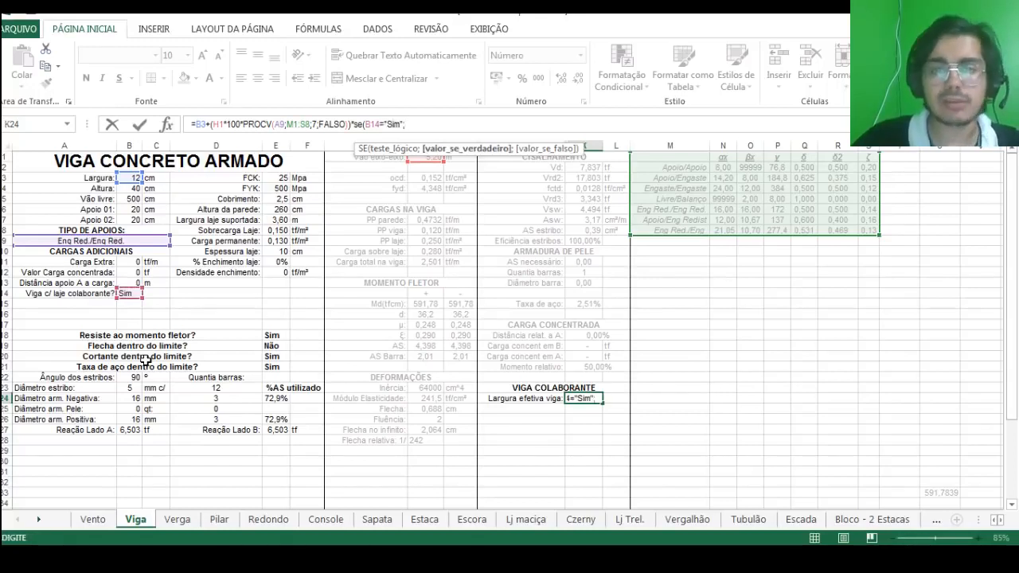
text("1";"0")
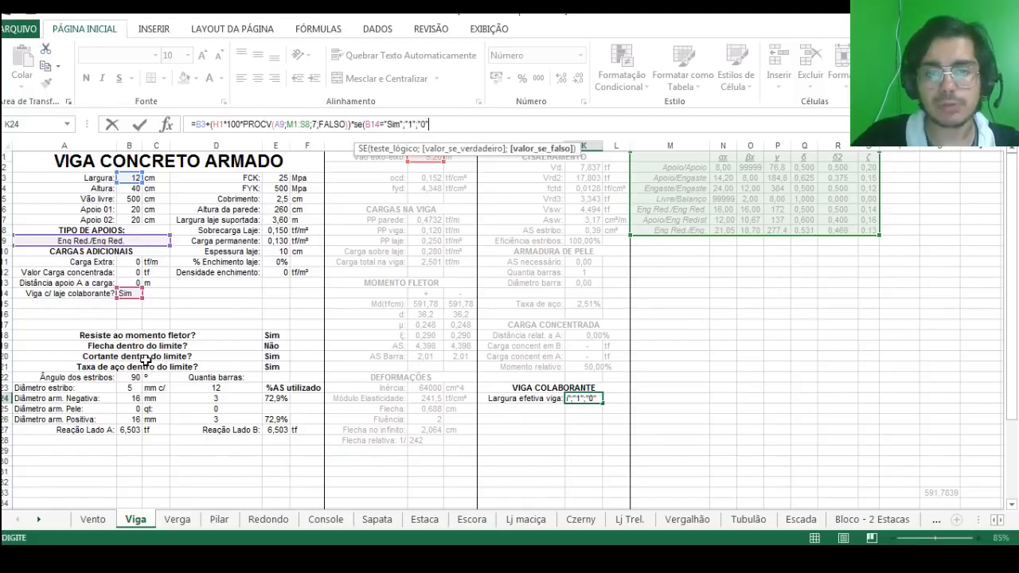
text())
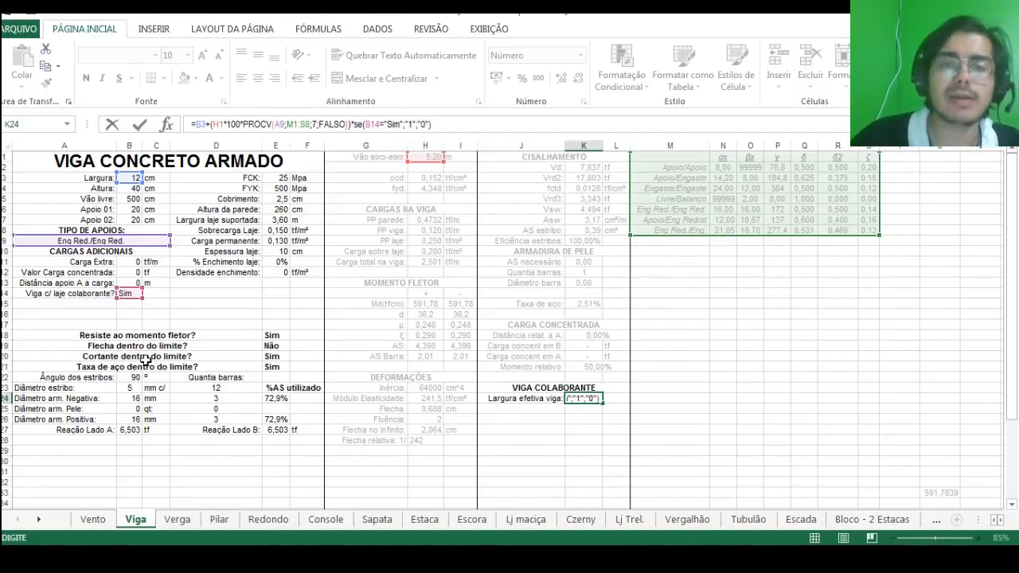
key(Return)
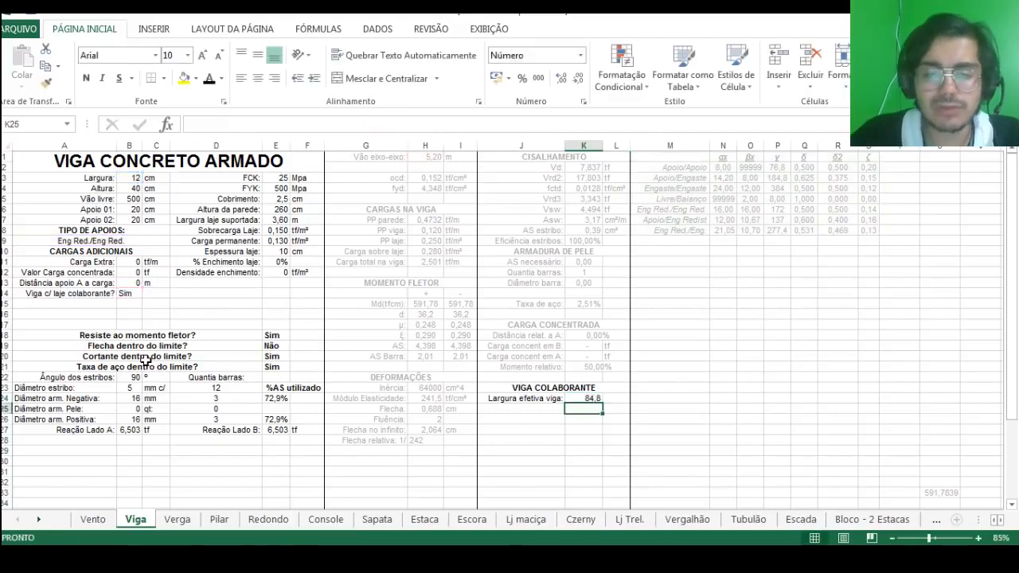
Step: Show the effective width in K24 without decimals and add the unit "cm" in L24
key(Up)
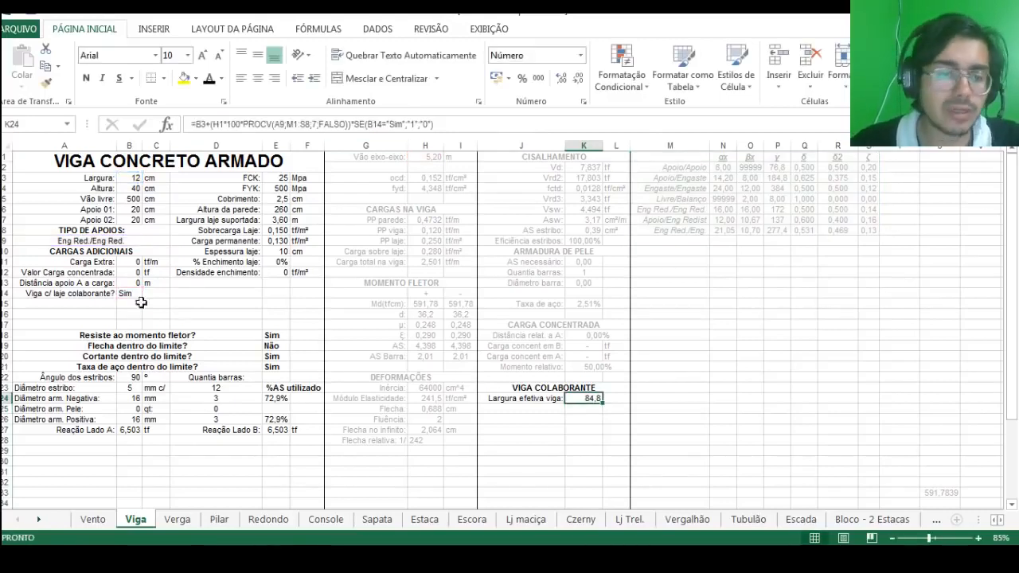
click(579, 78)
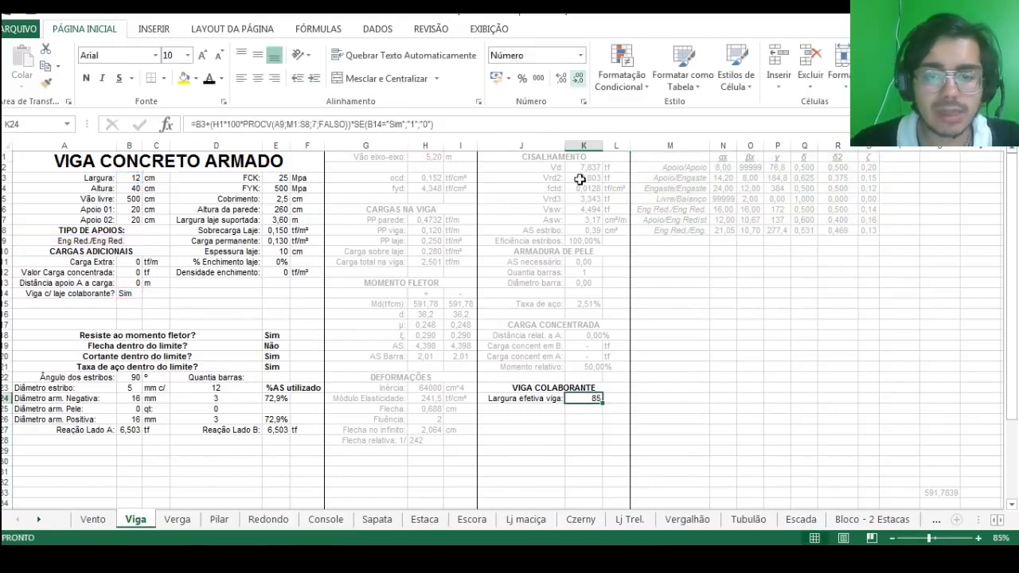
click(607, 398)
text(cm)
key(Return)
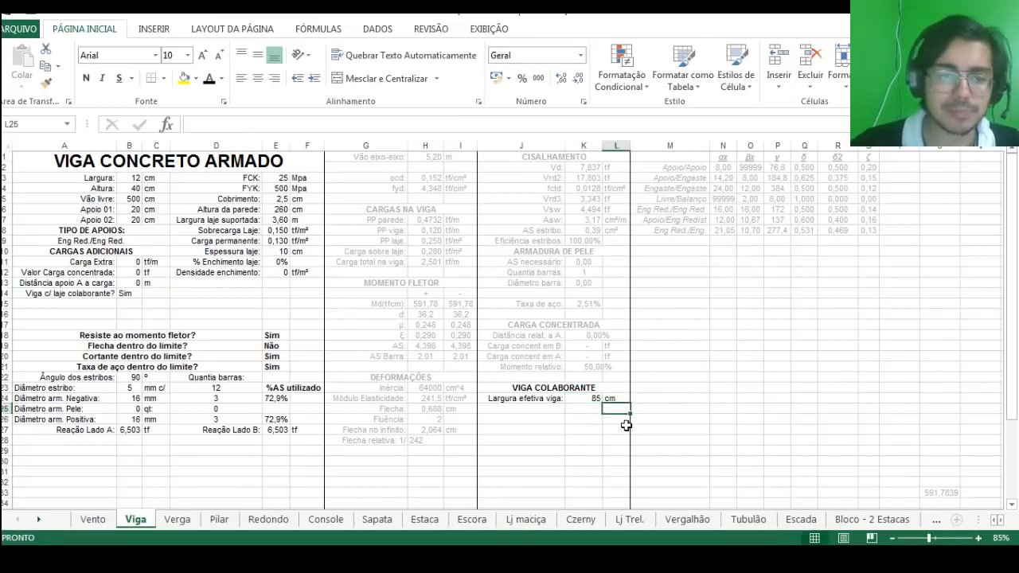
Step: Try the option Não for the collaborating slab in B14 and undo the change
click(135, 293)
click(147, 293)
click(143, 312)
key(ctrl+z)
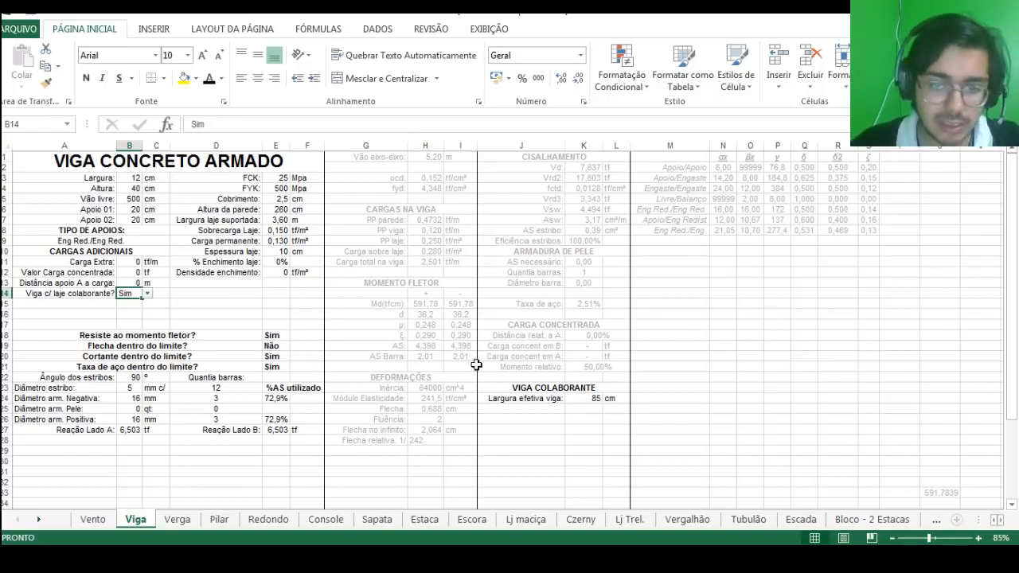
Step: Label cell J25 "Área:" below the effective width label
click(532, 409)
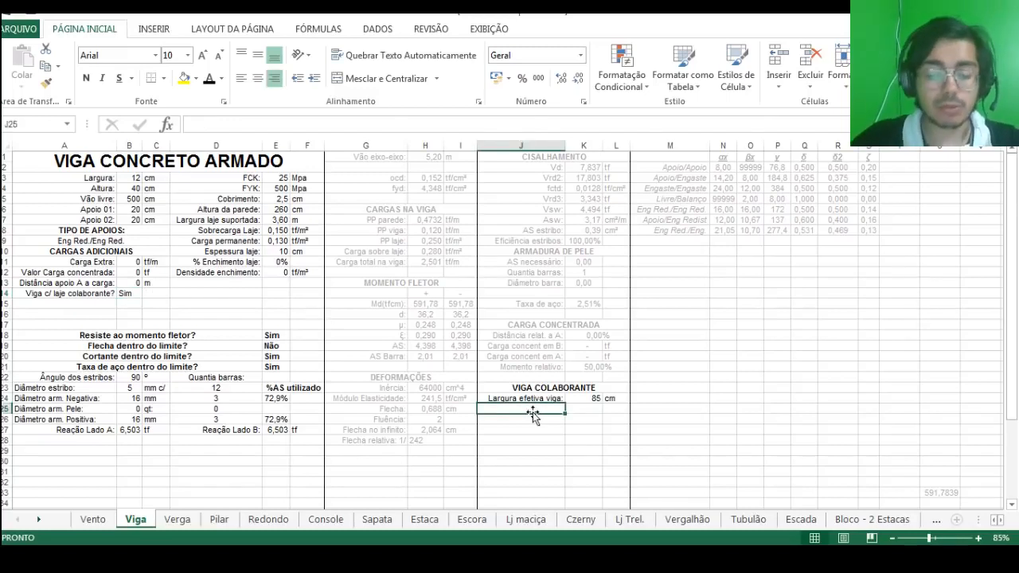
text(Área:)
key(Tab)
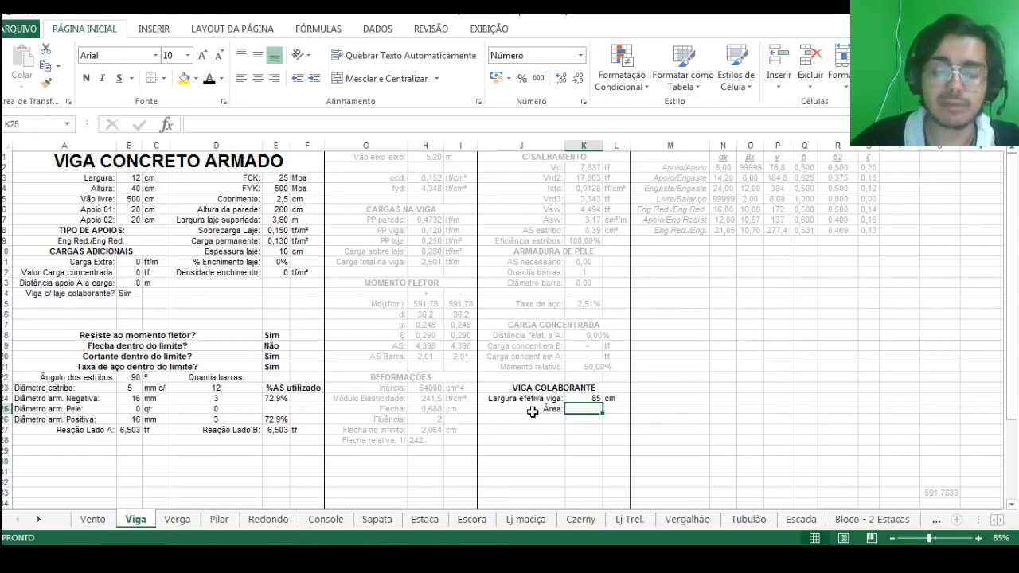
Step: Calculate the section area in K25 with the formula =K24*E10+B3*B4-B3*E10
text(=)
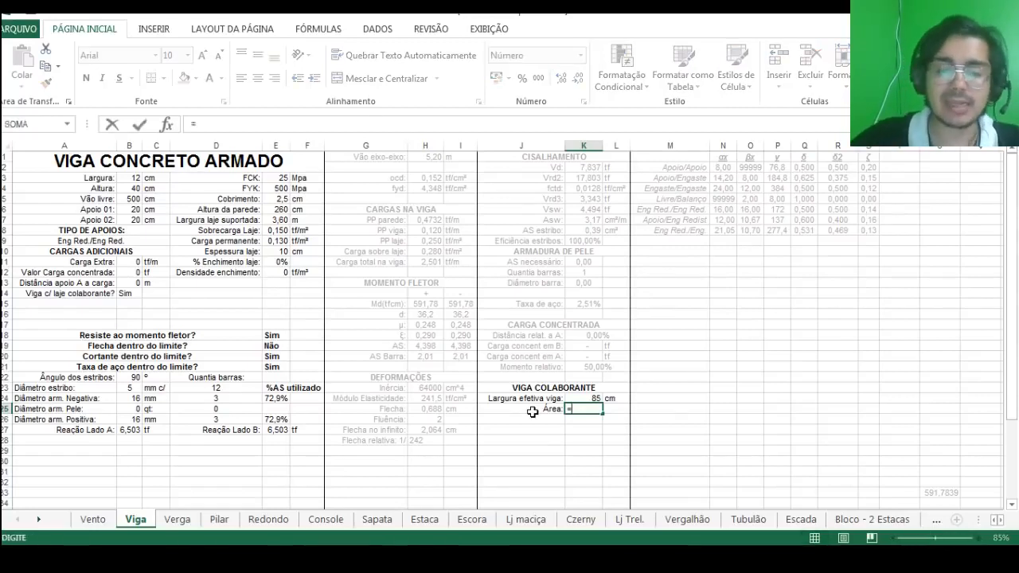
click(582, 399)
text(*)
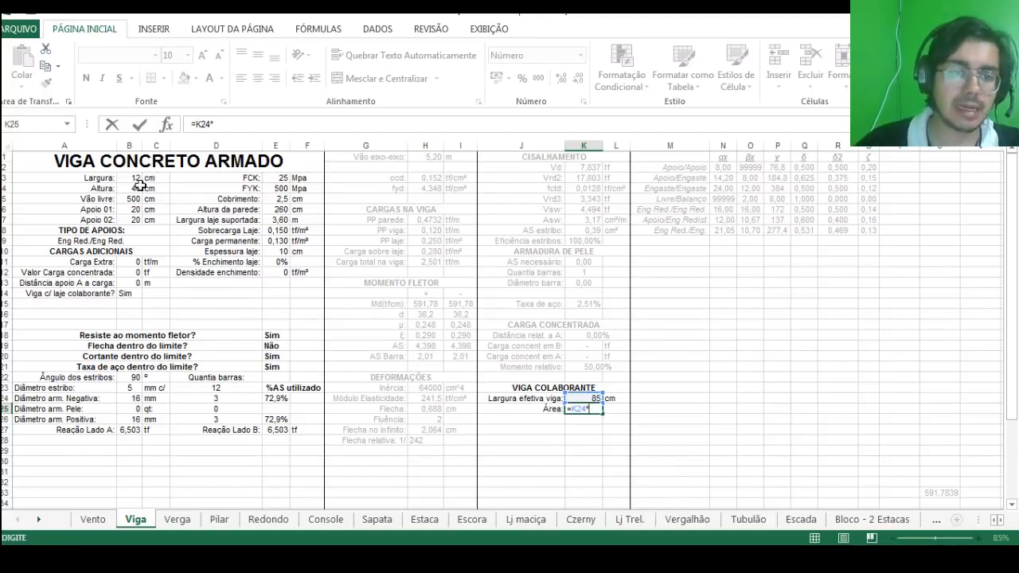
click(275, 251)
text(+)
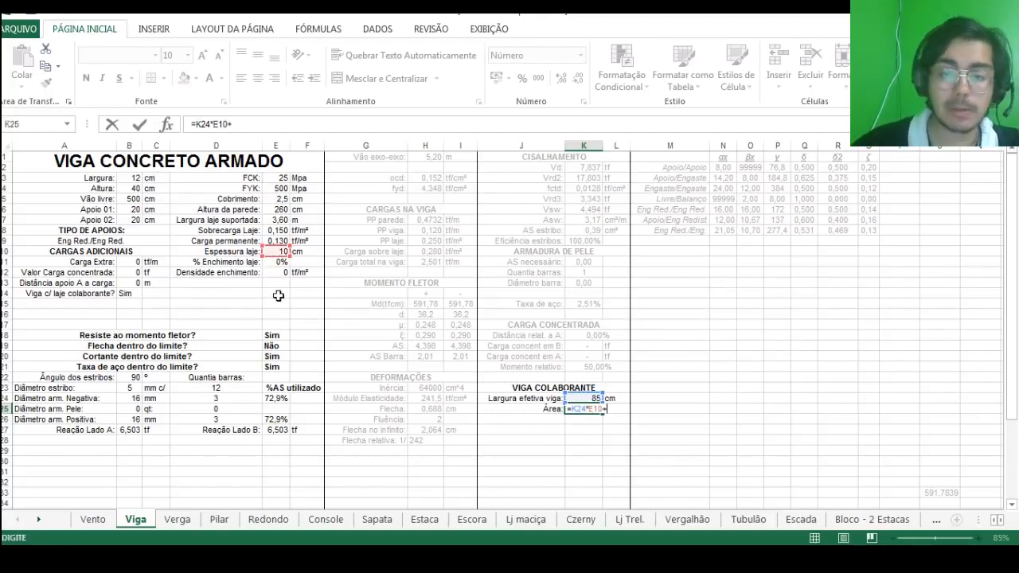
click(129, 179)
text(*)
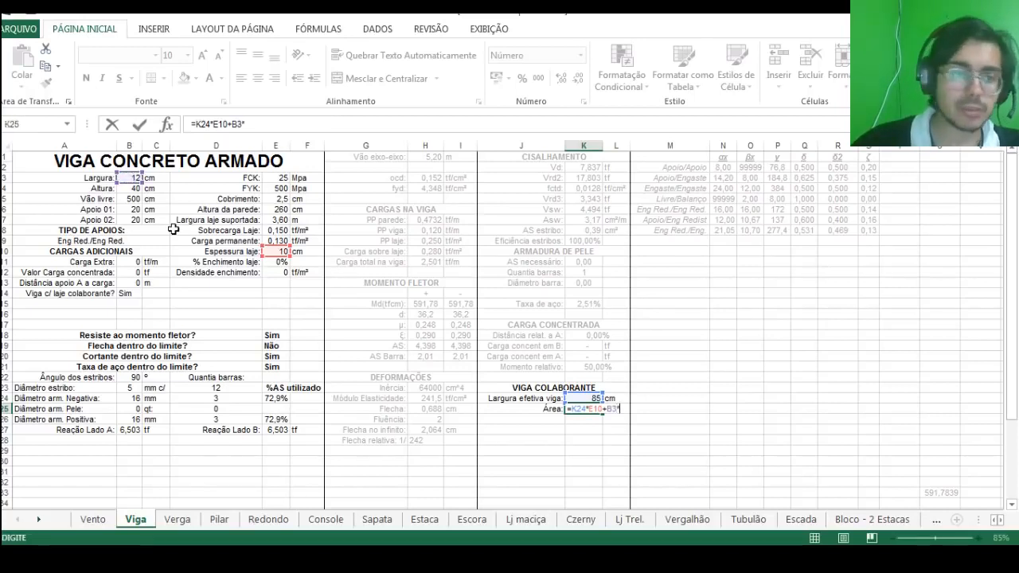
click(130, 188)
text(-)
click(131, 177)
text(*)
click(281, 252)
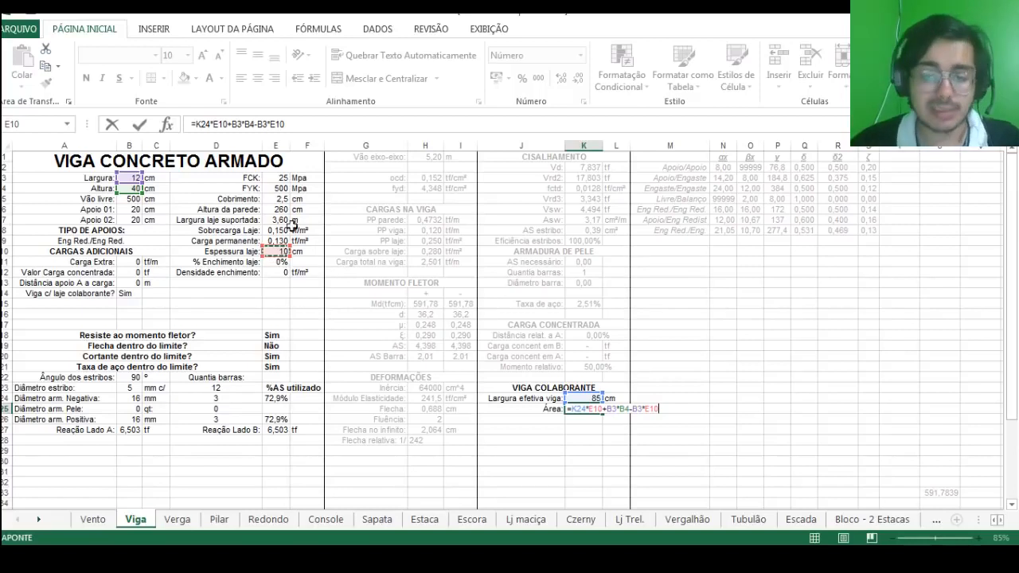
key(ctrl+Return)
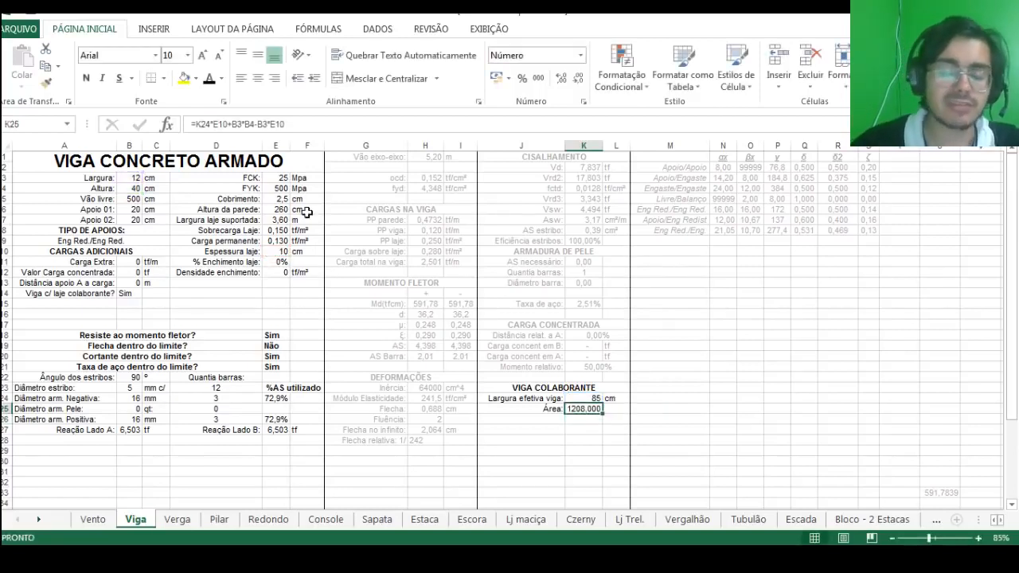
Step: Show the area in K25 with one decimal and add the unit "cm²" in L25
click(578, 84)
click(578, 84)
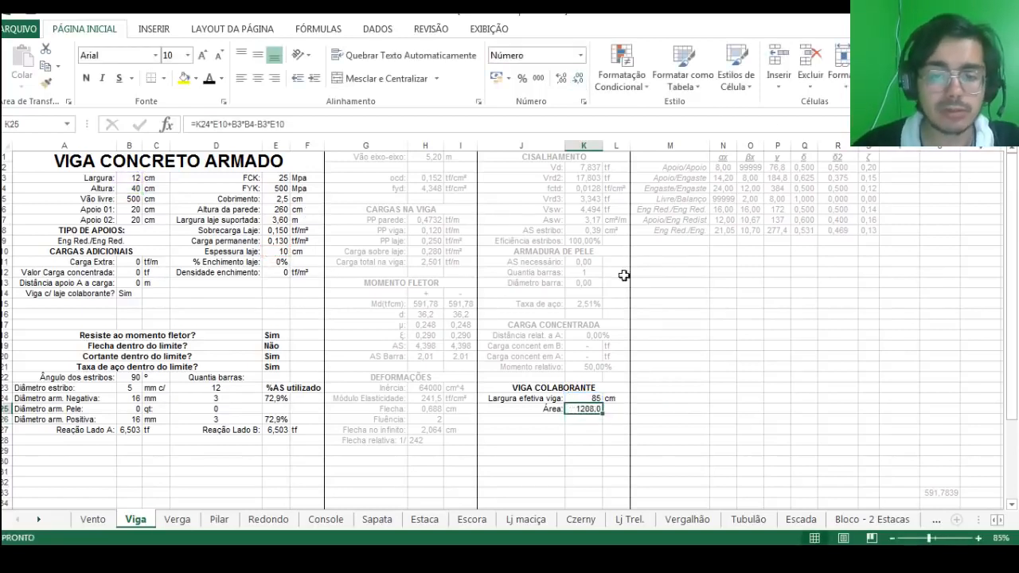
click(611, 408)
text(cm²)
key(Return)
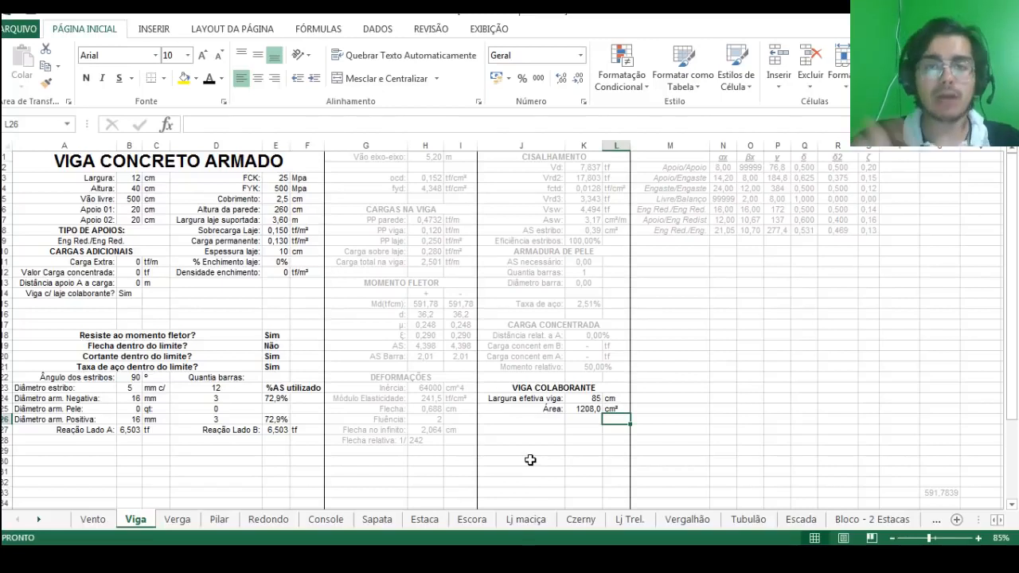
Step: Label cell J26 "Centróide:" below the area label
click(548, 421)
text(Centróide:)
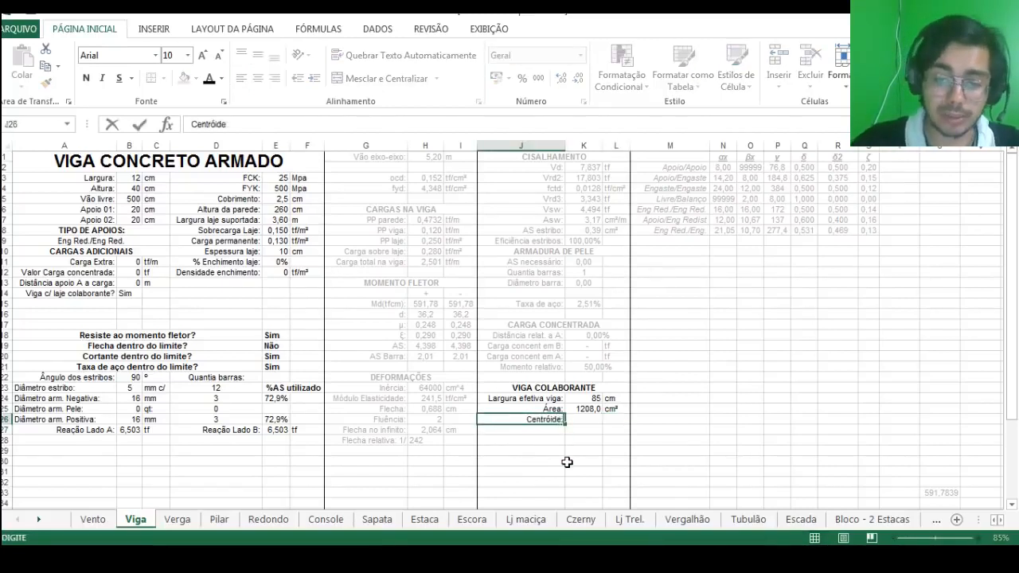
key(Tab)
Step: Begin the centroid formula in K26 with the beam web term, =(B3*B4*B4/2)+(
text(=)
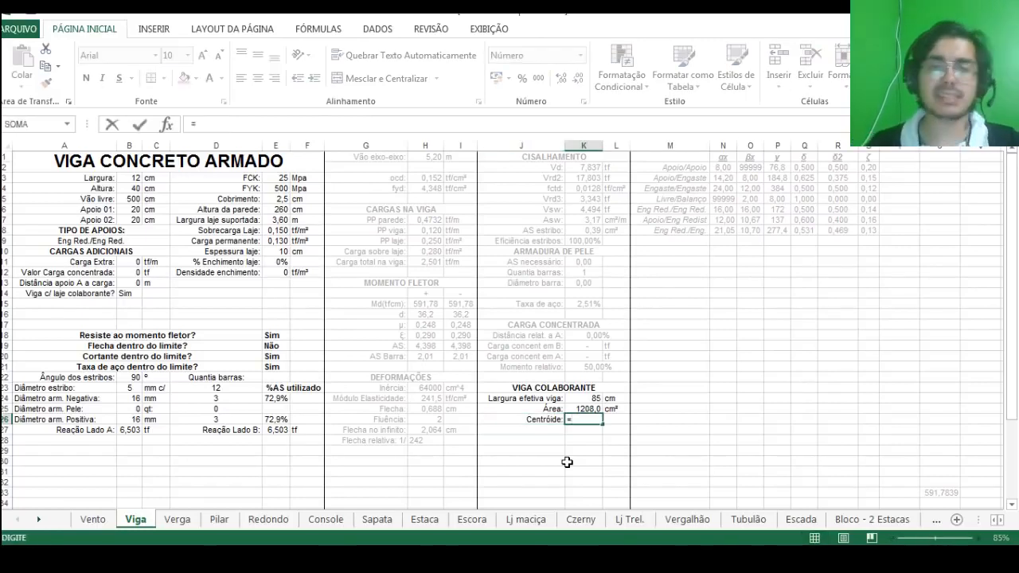
text(()
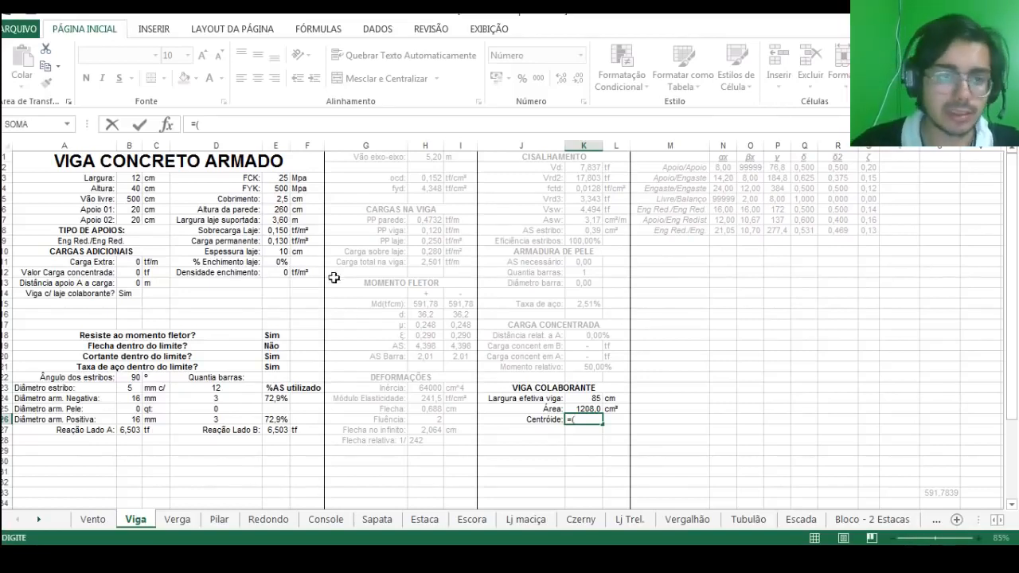
click(133, 177)
text(*)
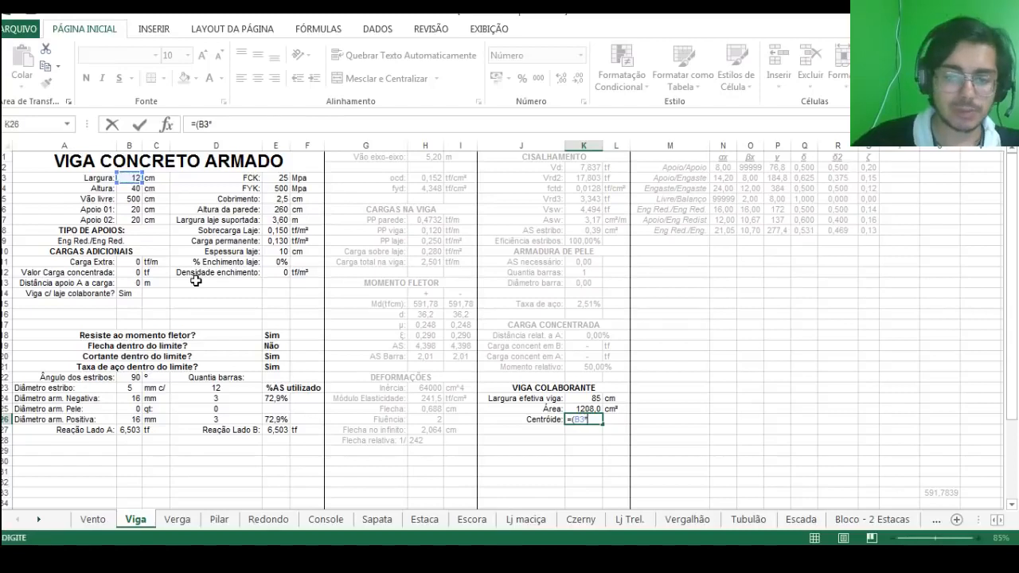
click(135, 188)
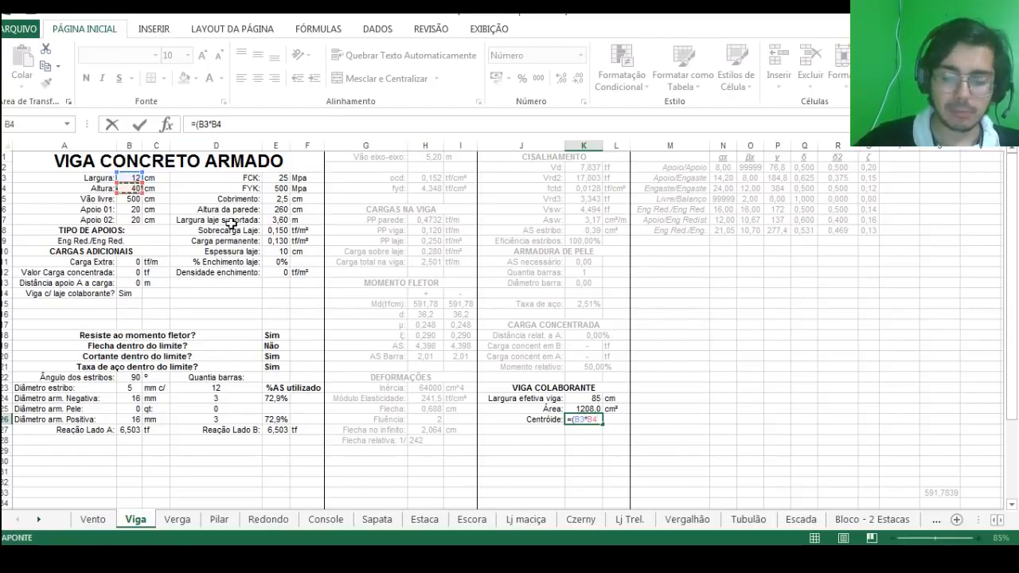
text(*)
click(135, 190)
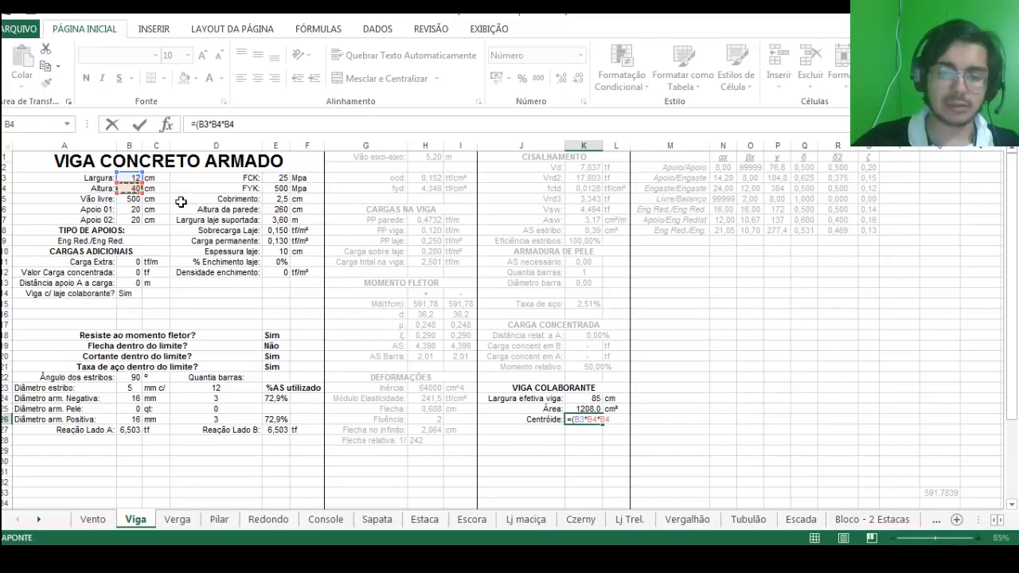
text(/2)+()
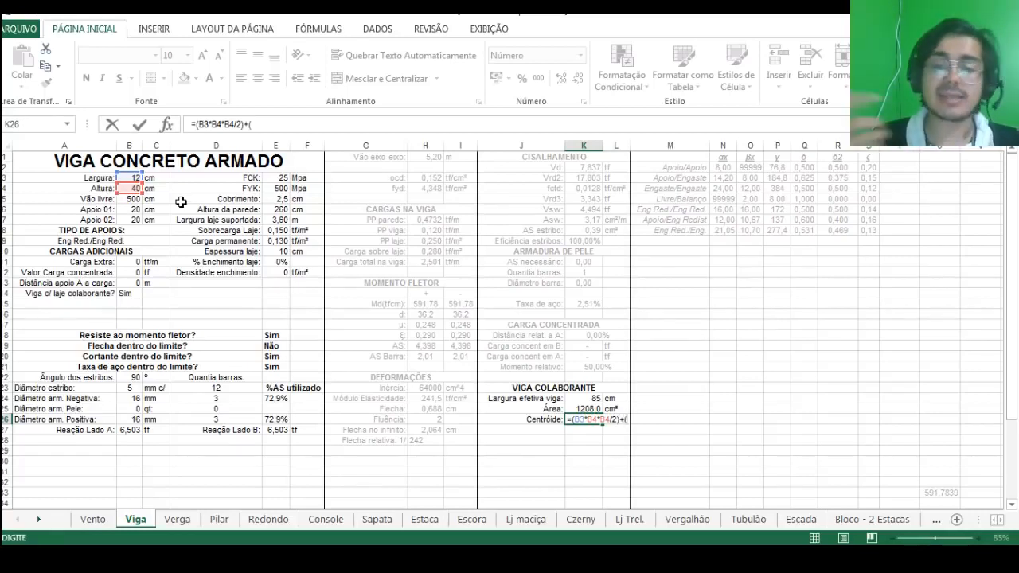
Step: Add the slab overhang width to the centroid formula's second term as ((K24-B3)*(
click(581, 398)
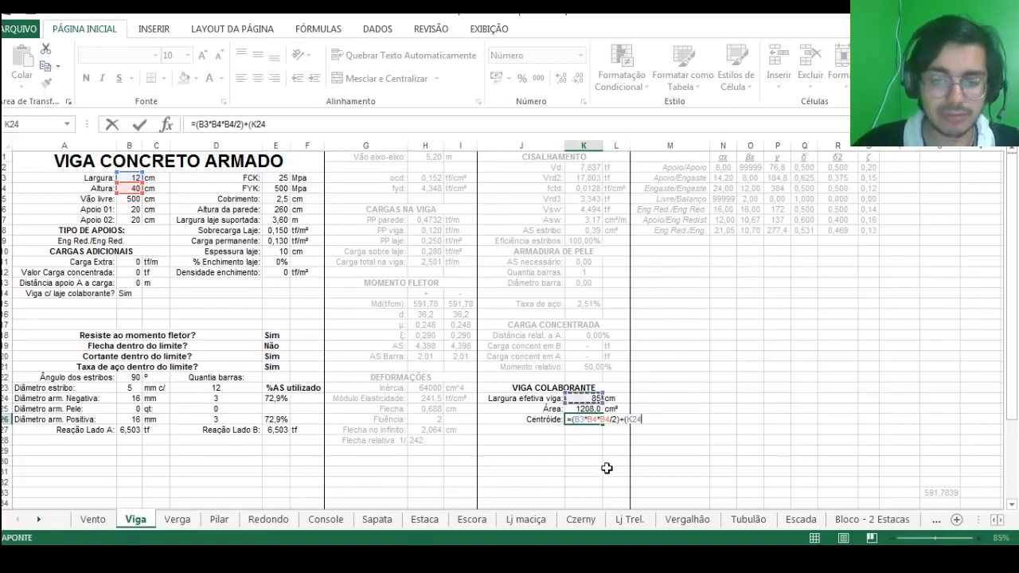
text(-)
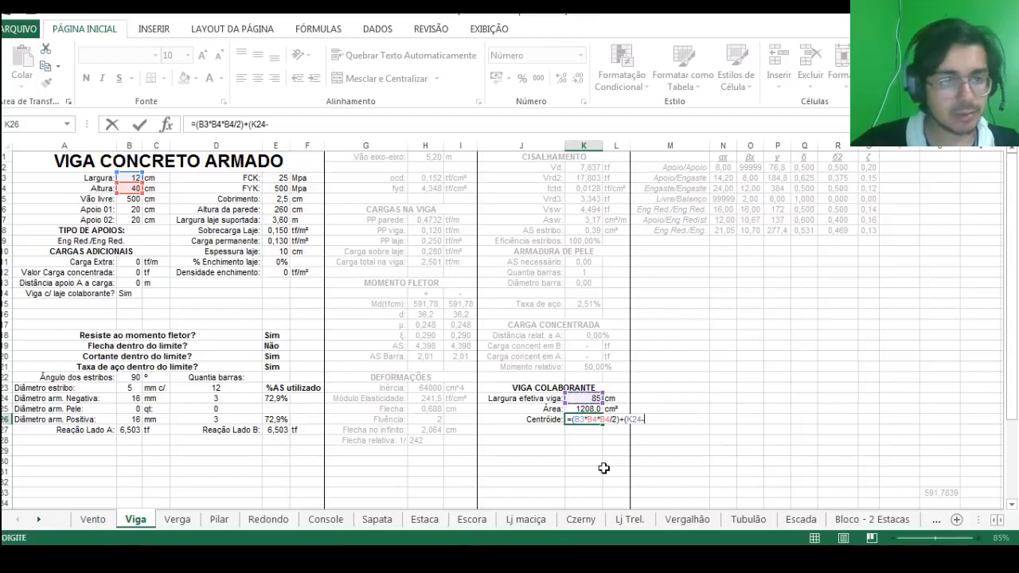
click(131, 177)
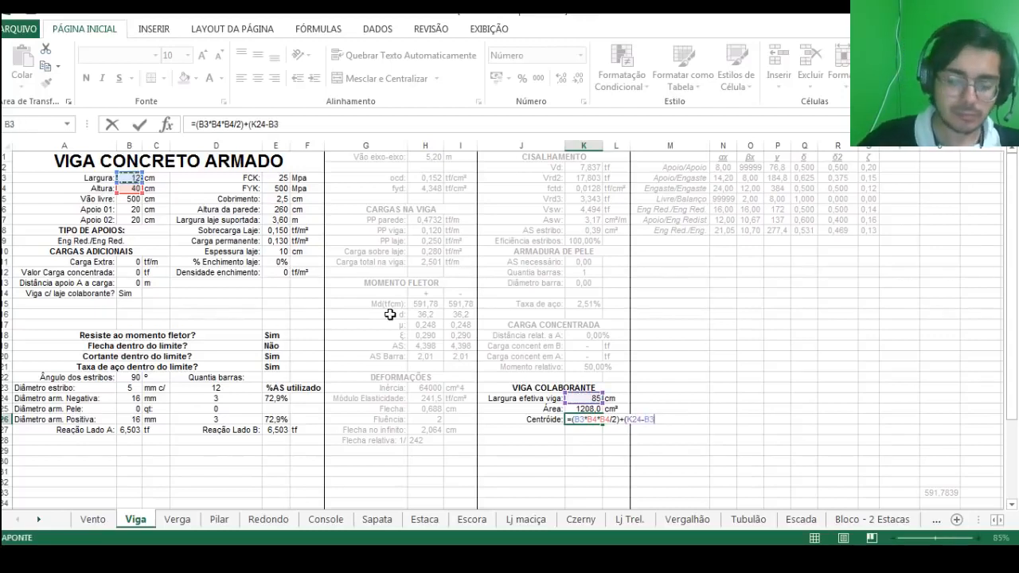
click(249, 124)
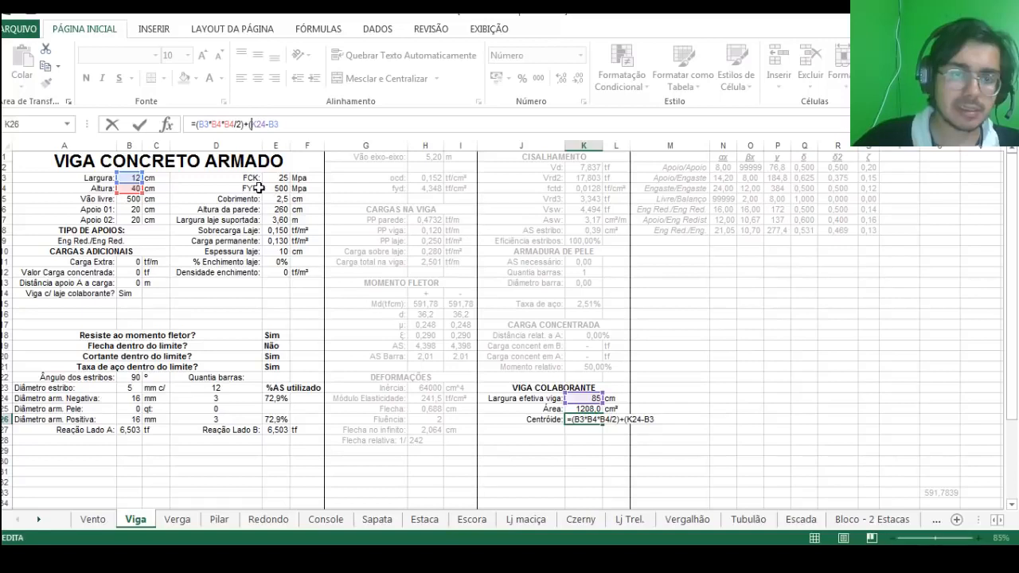
text(()
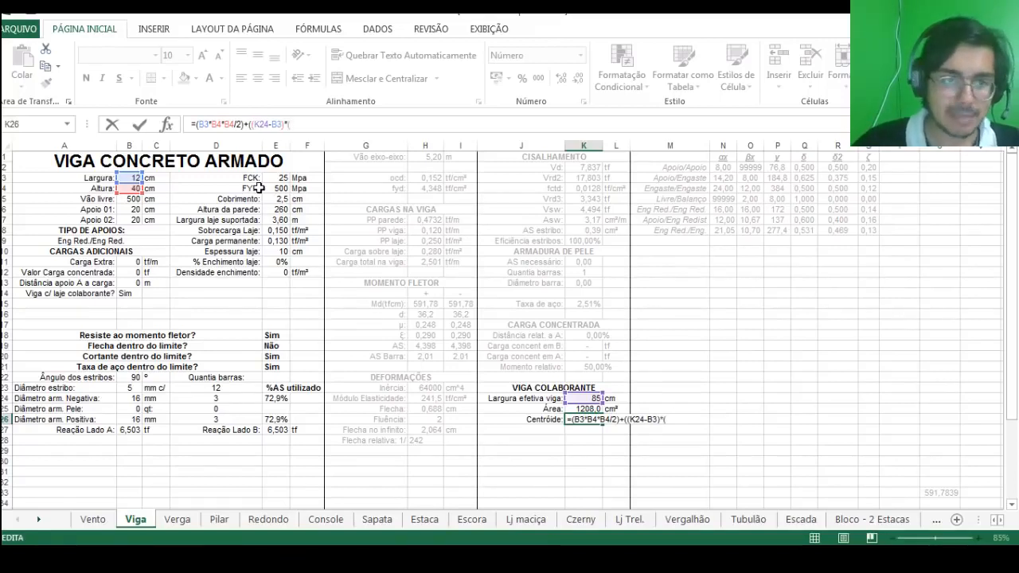
click(587, 398)
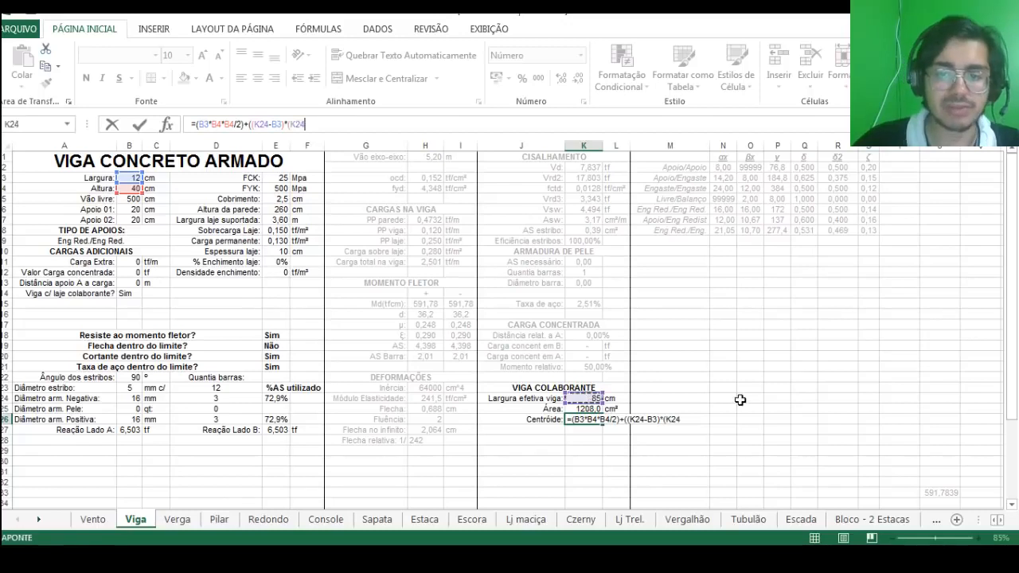
key(BackSpace)
key(BackSpace)
key(BackSpace)
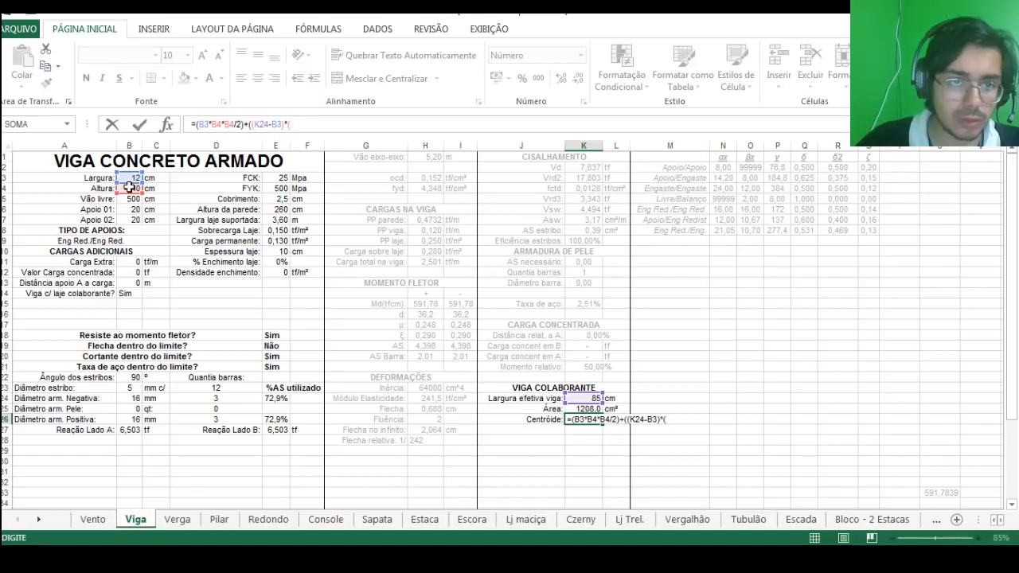
Step: Complete the slab term of the centroid formula with the slab thickness and its lever arm, (E10)*(B4-E10/2))
click(279, 251)
text())
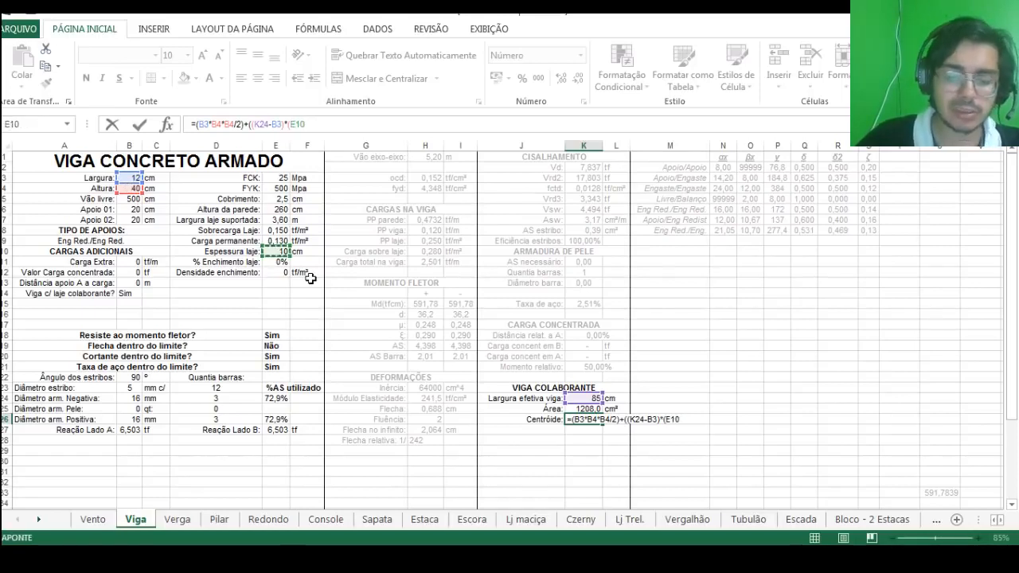
text(*()
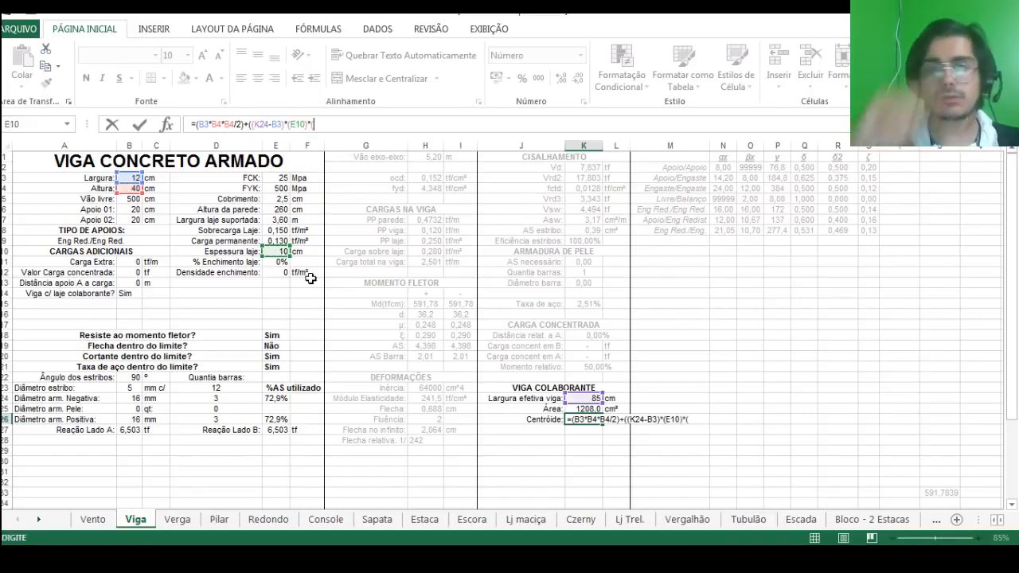
click(132, 189)
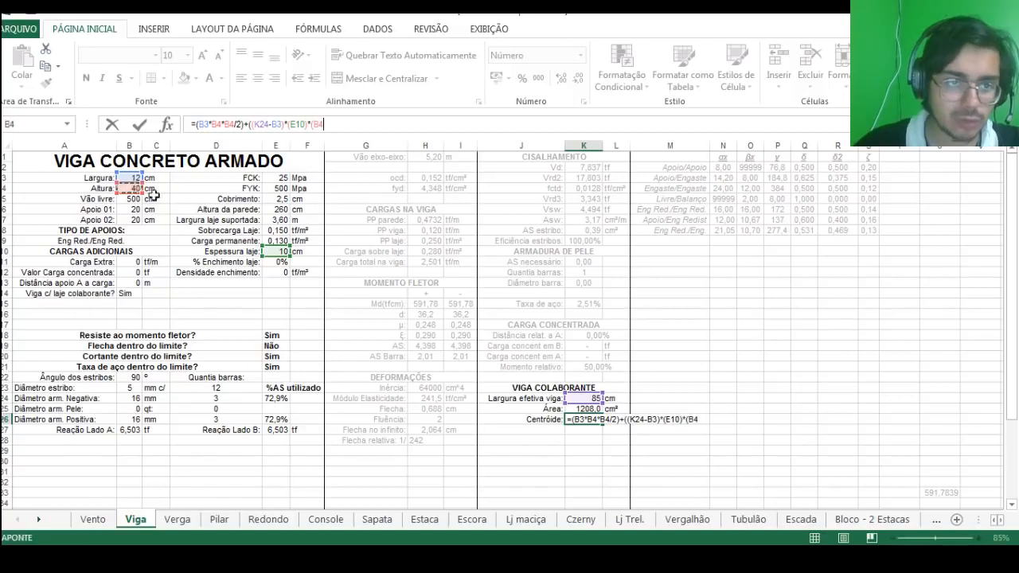
text(-)
click(279, 251)
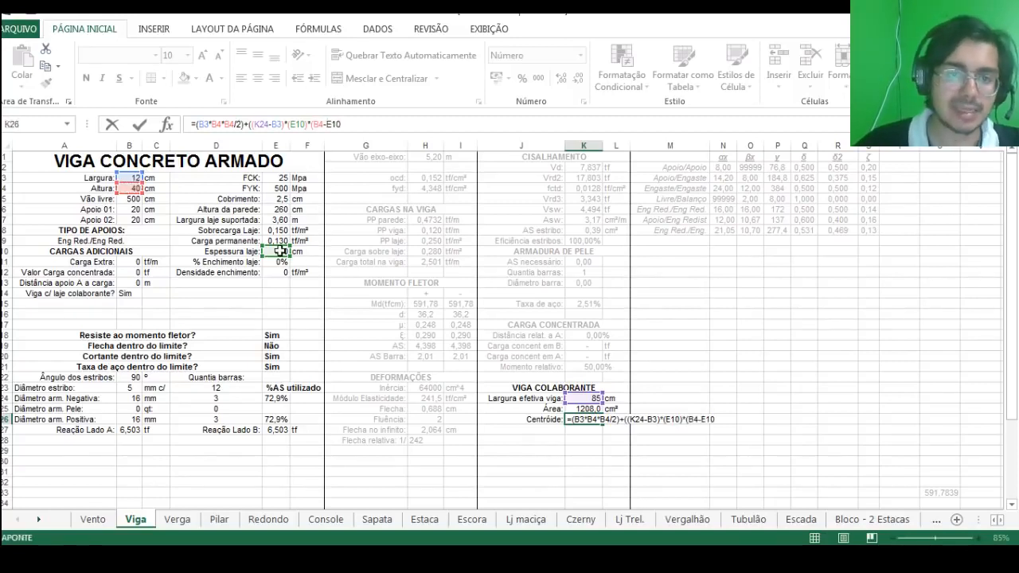
text(/2)
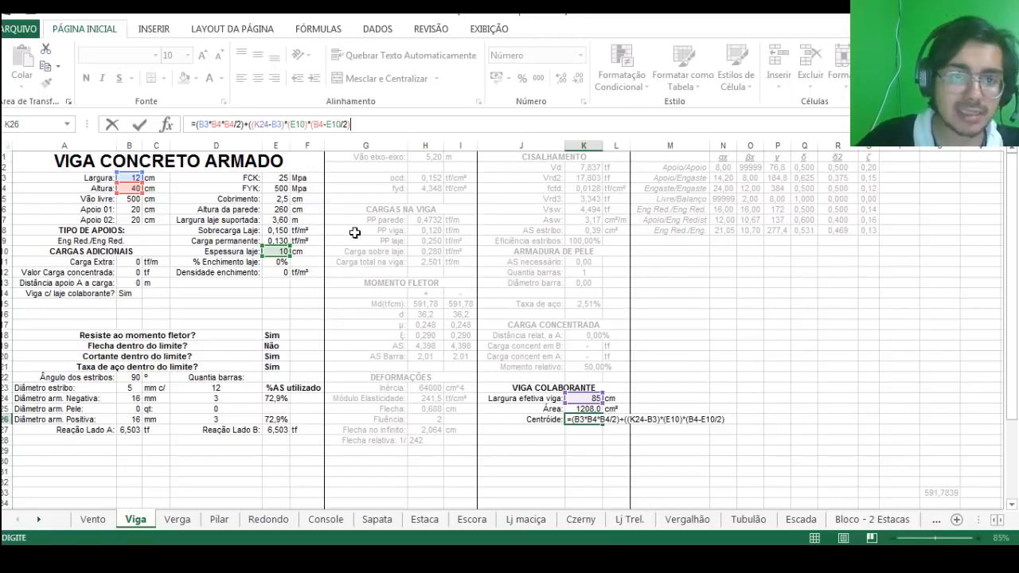
Step: Enclose both centroid terms in parentheses, divide them by the area in K25, and enter the formula in K26
click(193, 125)
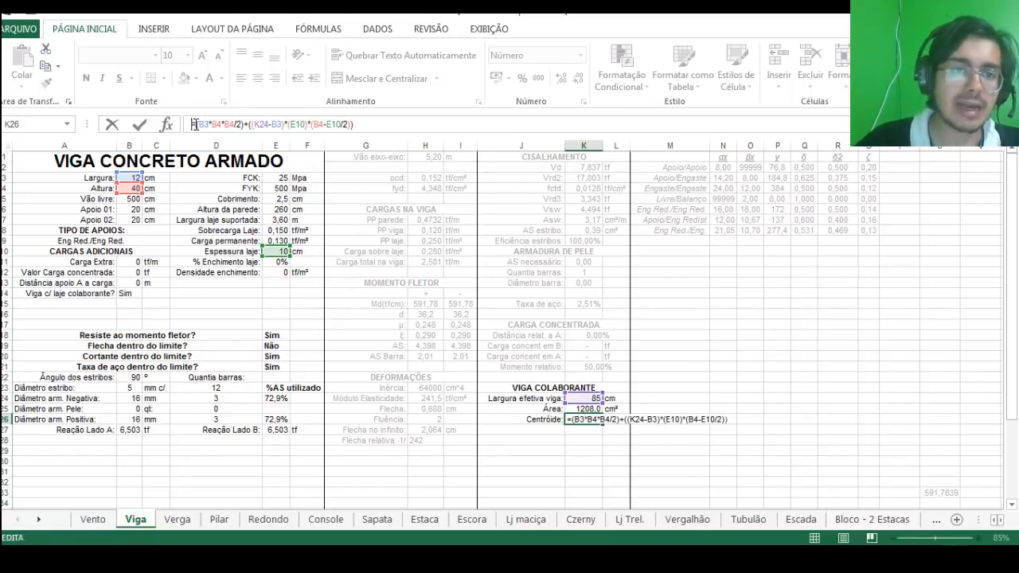
text(()
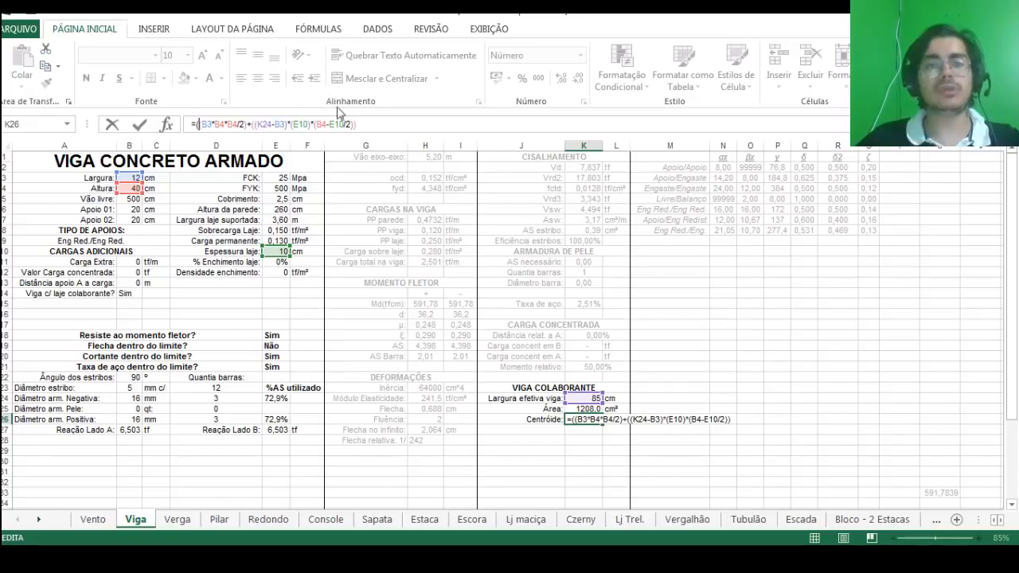
click(373, 125)
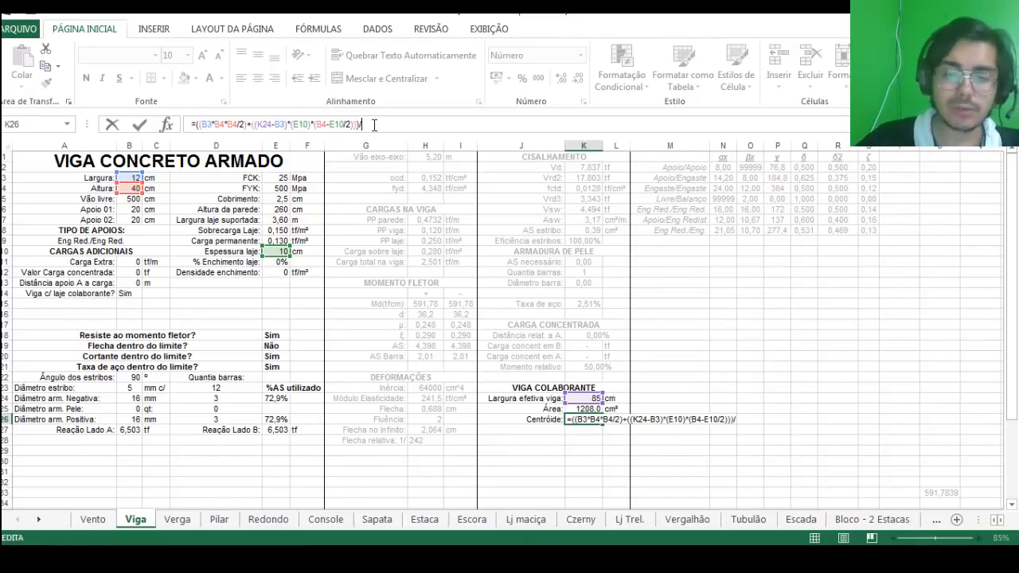
click(583, 409)
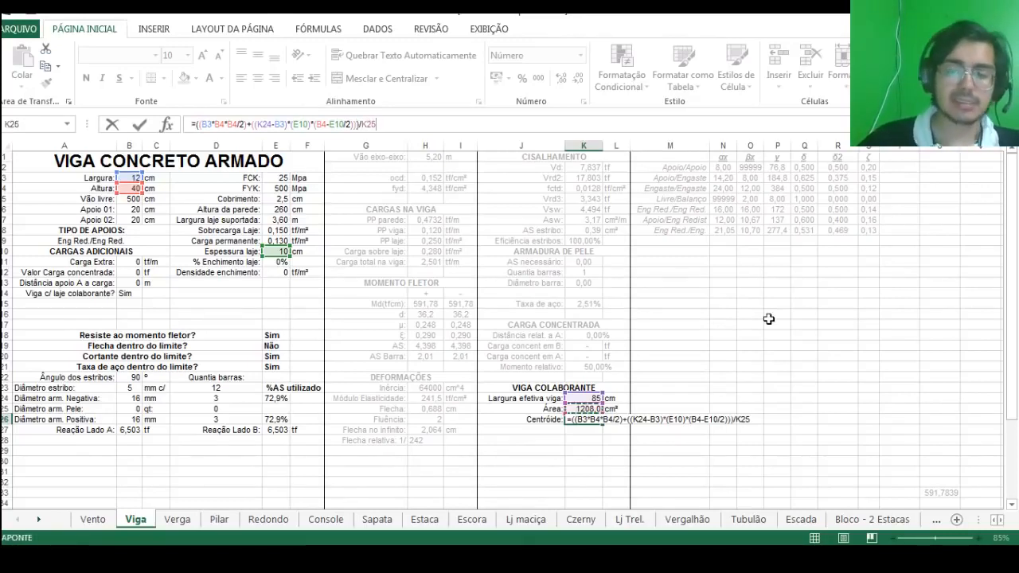
key(Return)
key(Up)
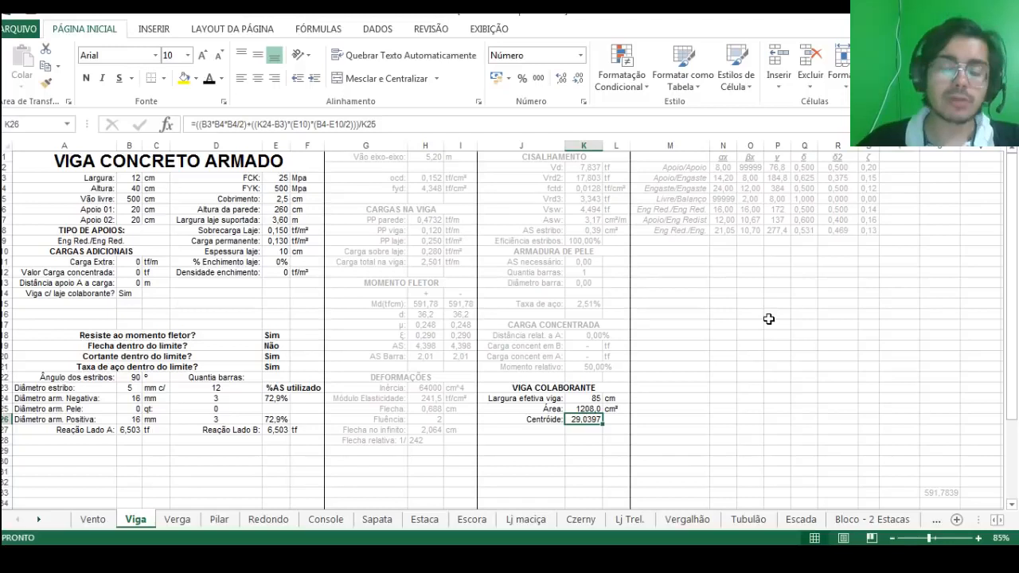
Step: Show the centroid in K26 with one decimal and add the unit "cm" in L26
click(579, 78)
click(579, 79)
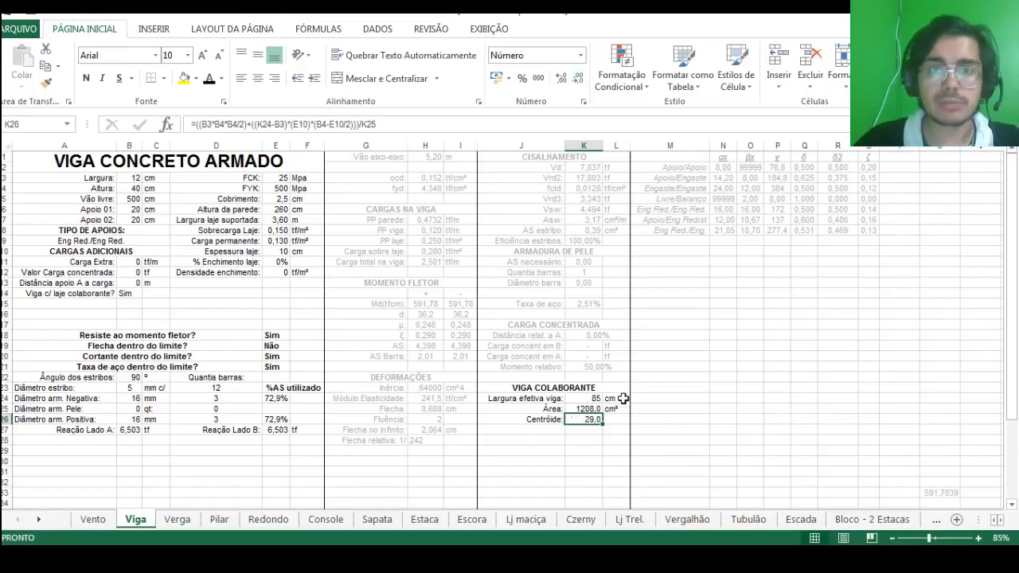
click(628, 432)
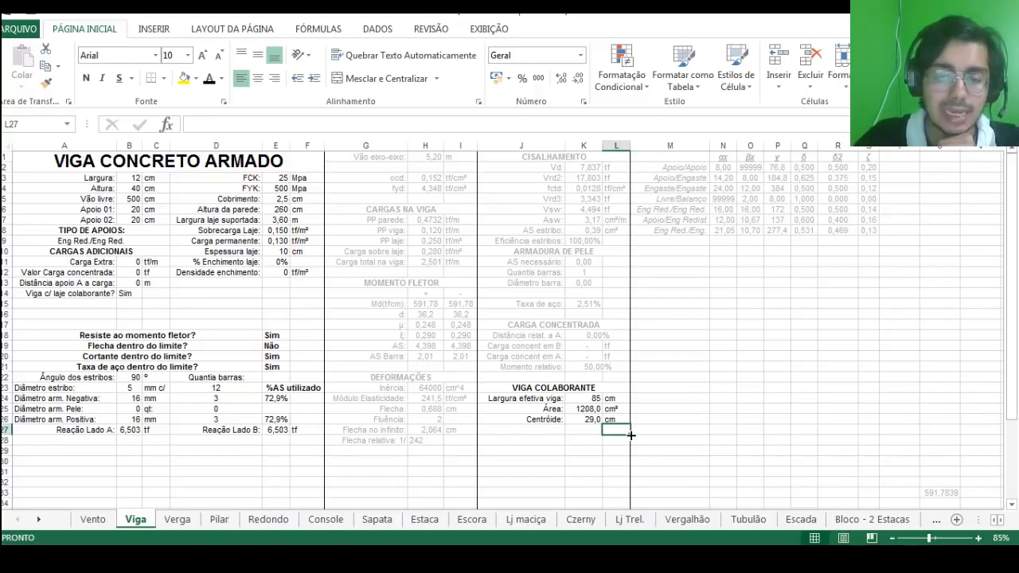
Step: Add the row label "Inércia Viga:" in J27 of the VIGA COLABORANTE block
click(520, 428)
text(Iné)
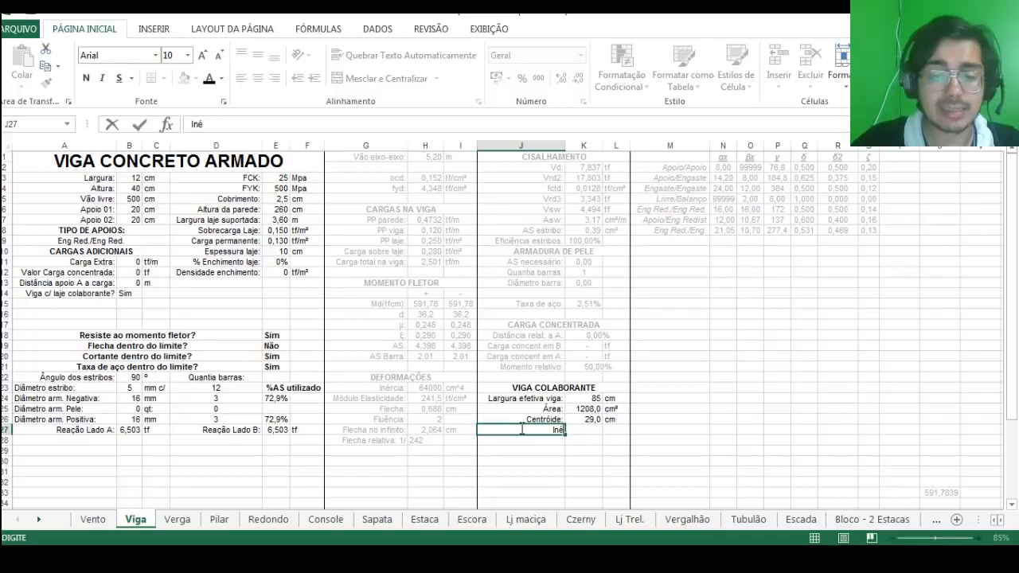
text(rcia Viga:)
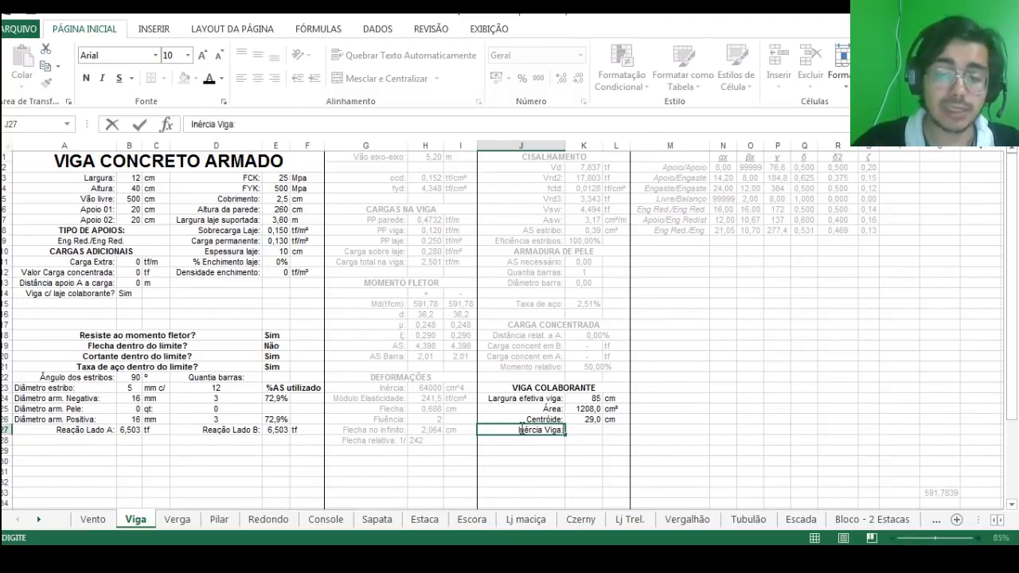
key(Tab)
Step: Start the inertia formula in K27 with the beam's own inertia, =B3*B4^3/12
text(=)
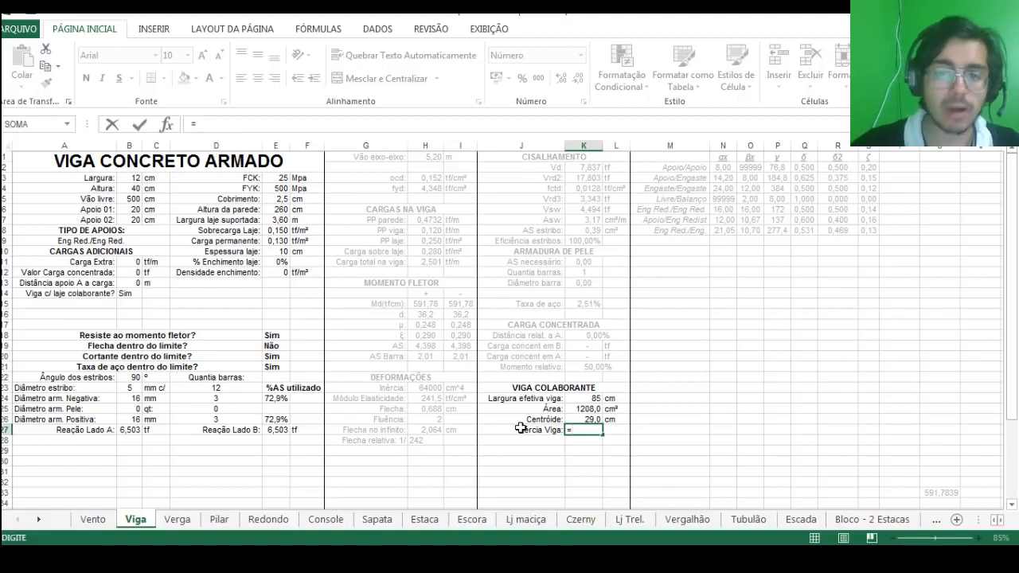
click(135, 179)
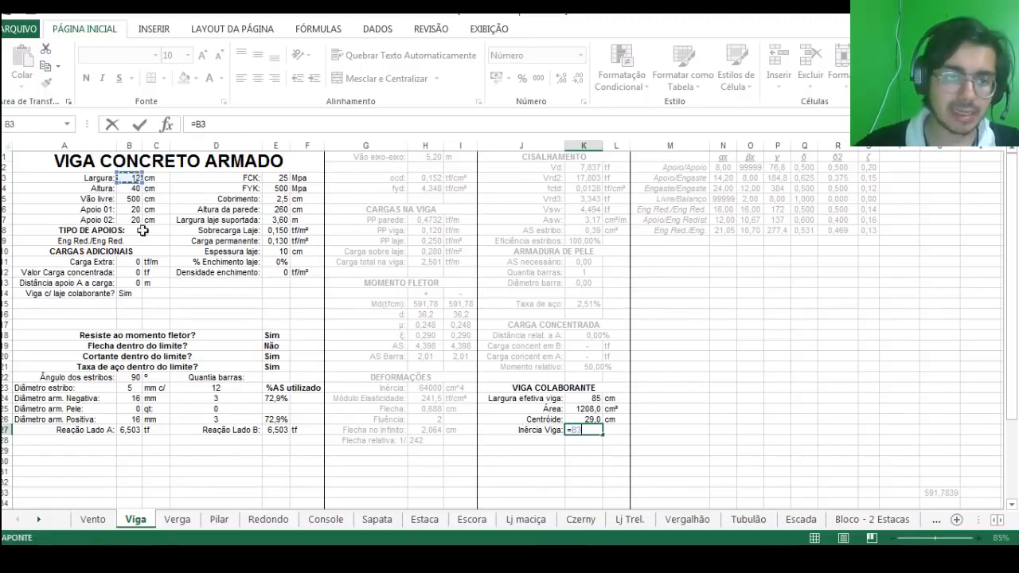
text(*)
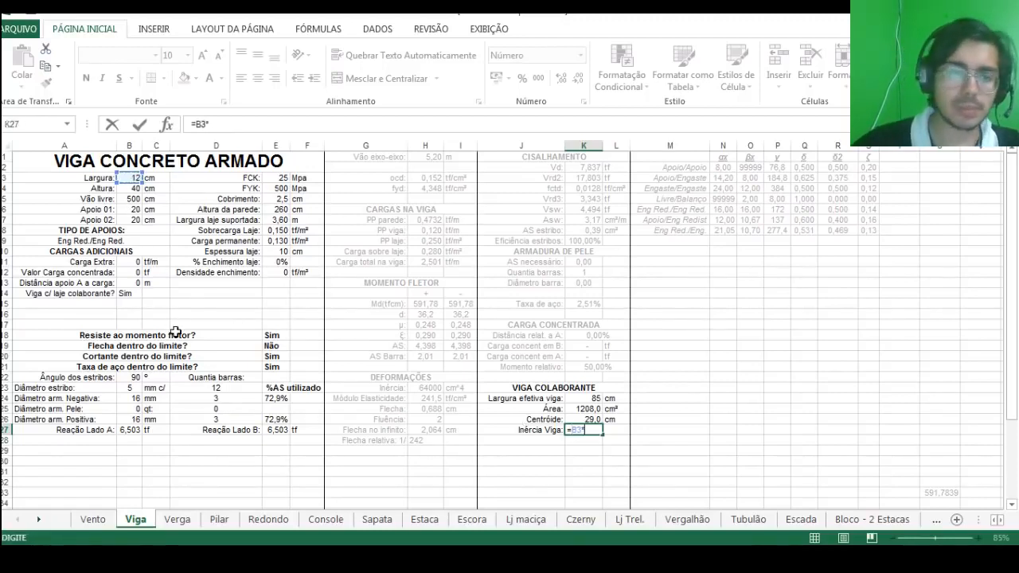
click(137, 191)
text(^3/12)
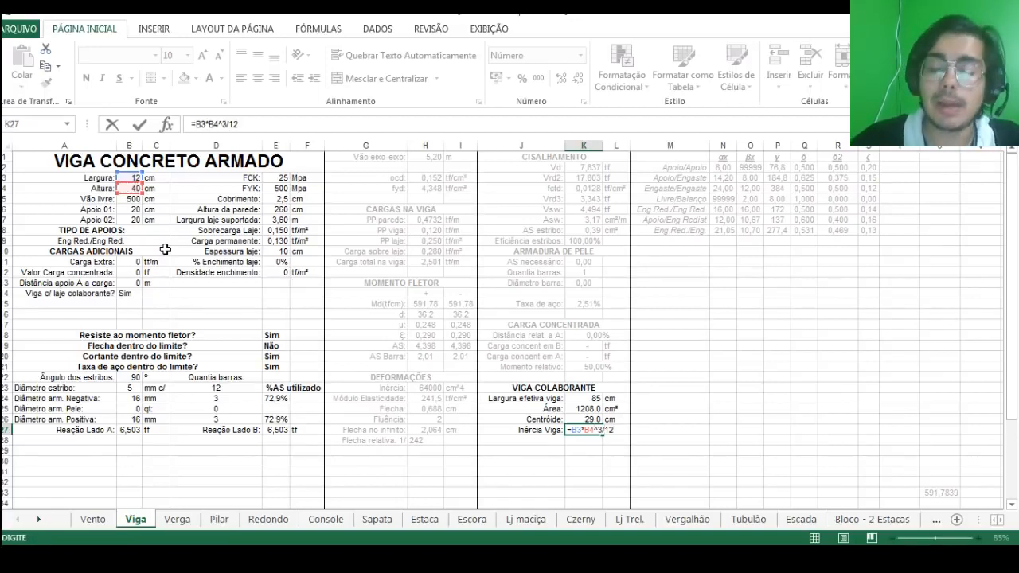
Step: Add the beam's parallel-axis term +B3*B4*(K26-B4/2)^2 to the inertia formula and enter it in K27
text(+)
click(125, 177)
text(*)
click(129, 189)
text(*)
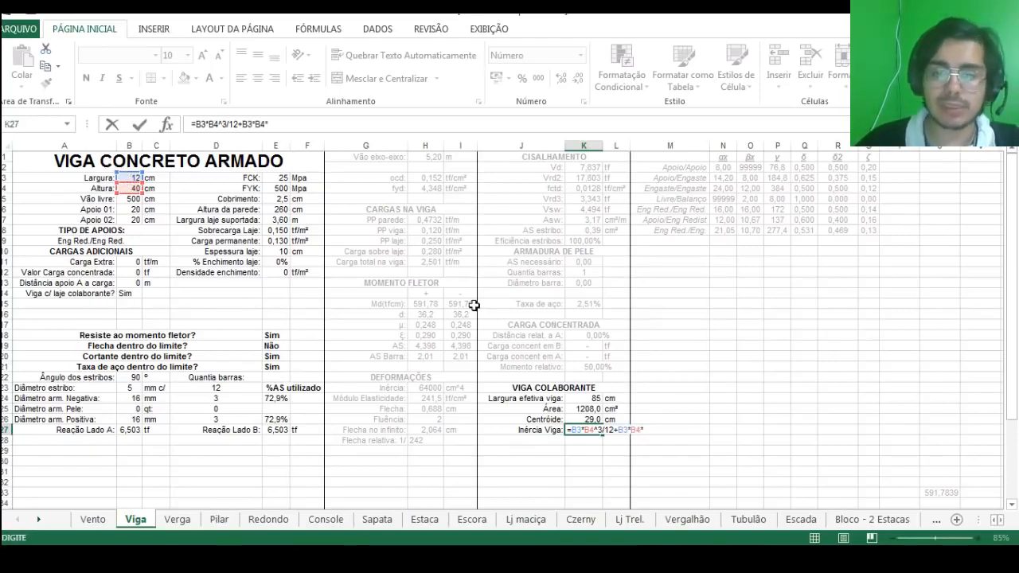
text(()
click(584, 419)
text(-)
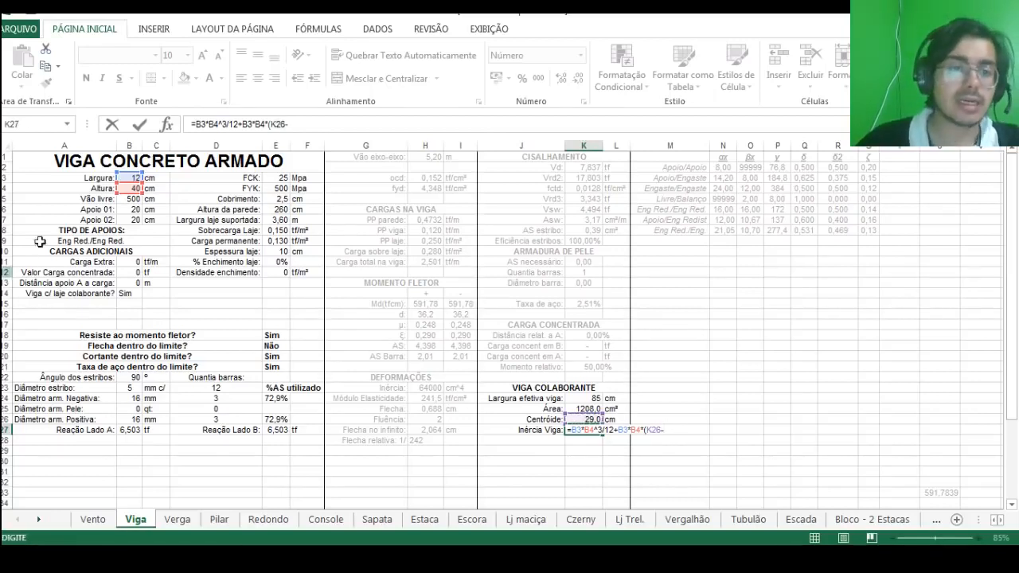
click(127, 189)
text(/2)^2)
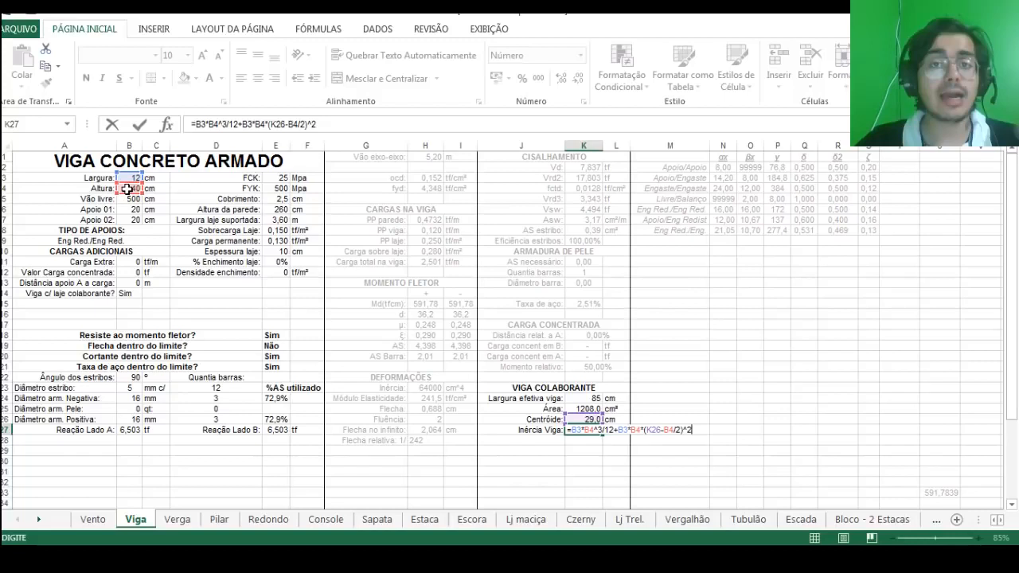
key(ctrl+Return)
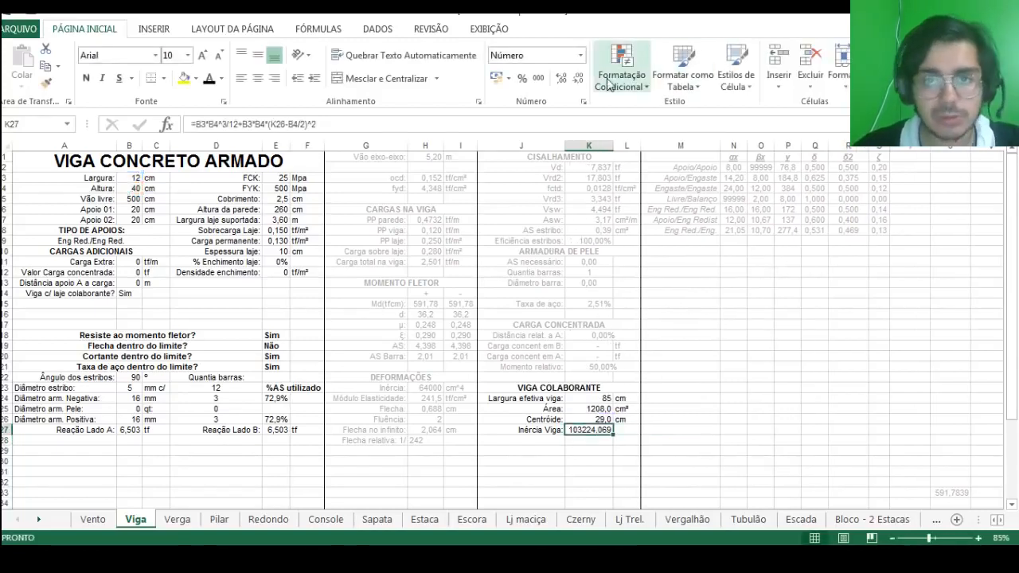
Step: Show the inertia in K27 with one decimal and check the formula of the existing Inércia cell H23
click(578, 78)
click(578, 78)
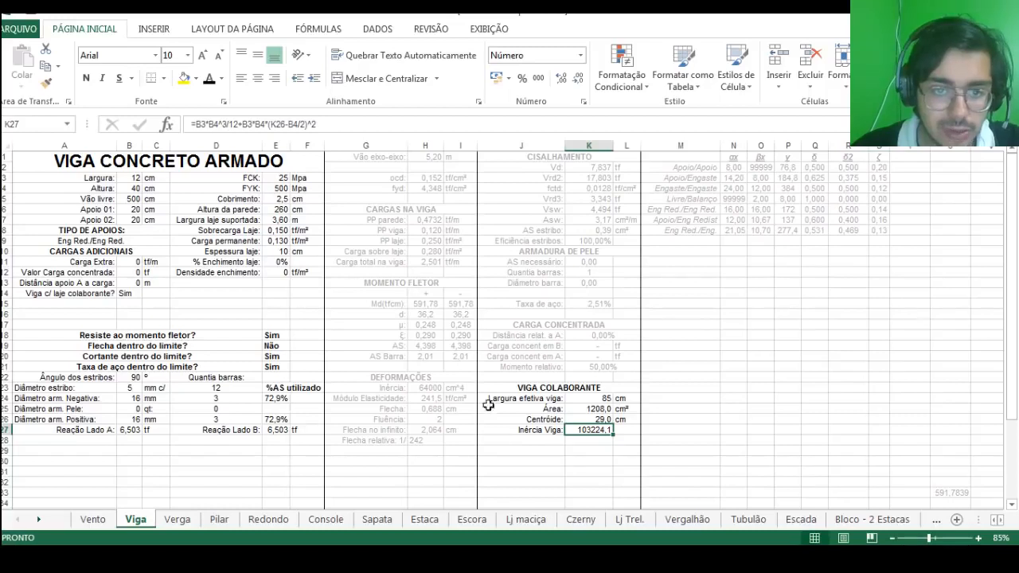
click(418, 389)
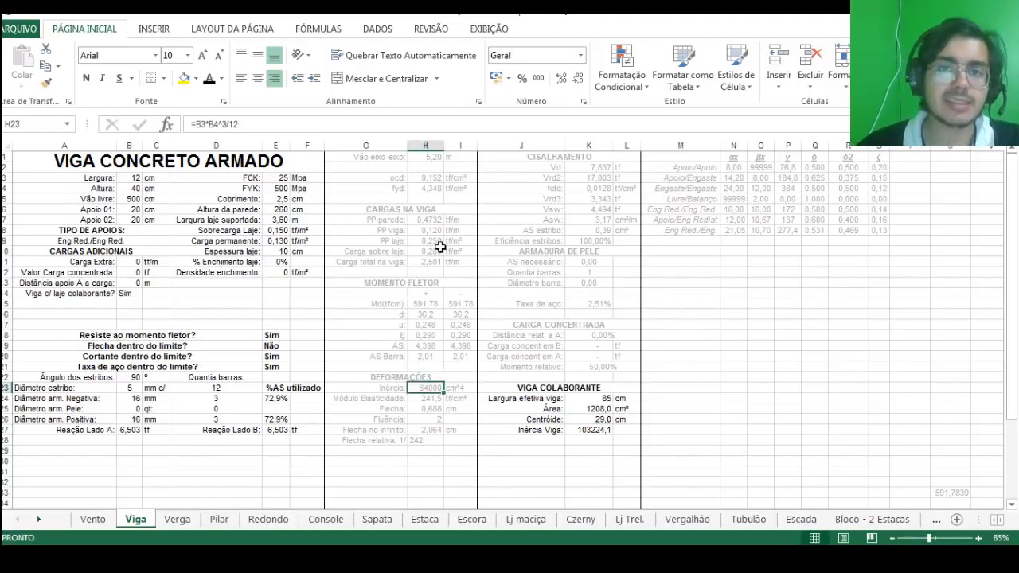
click(584, 430)
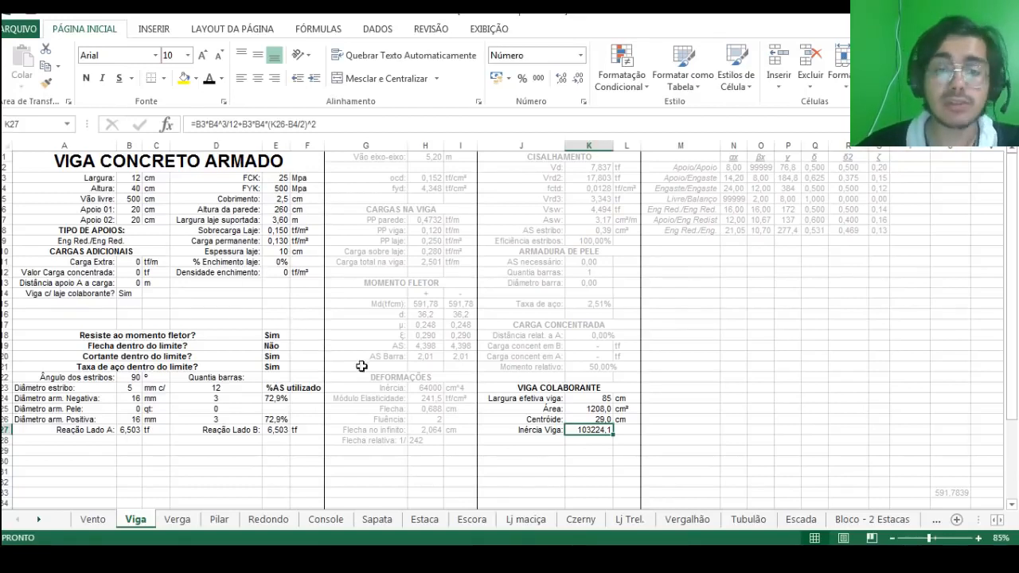
Step: Append the slab overhang's own inertia, +(K24-B3)*E10^3/12, to the formula in K27, followed by a plus sign
click(326, 125)
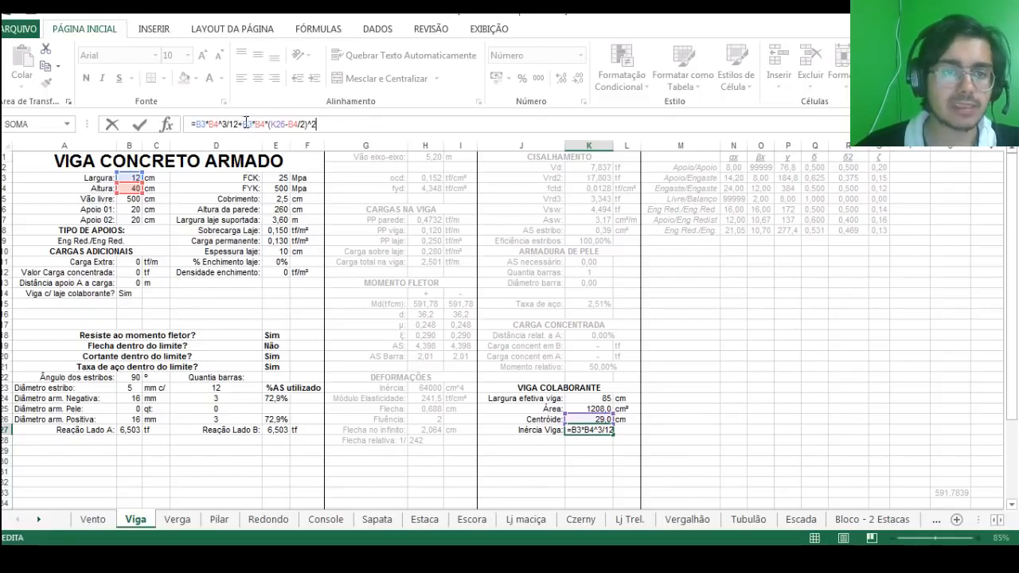
text(+()
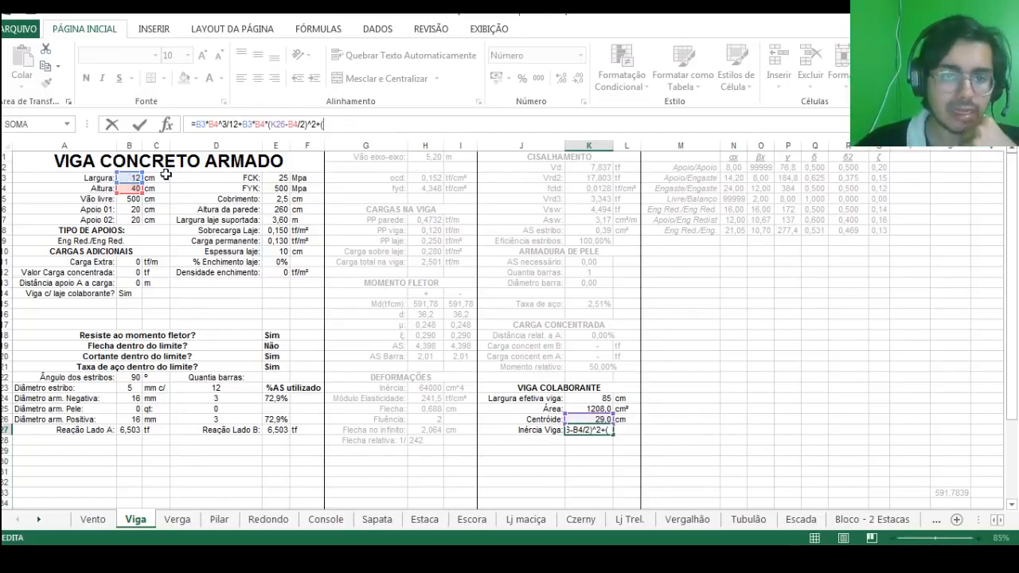
click(596, 397)
text(-)
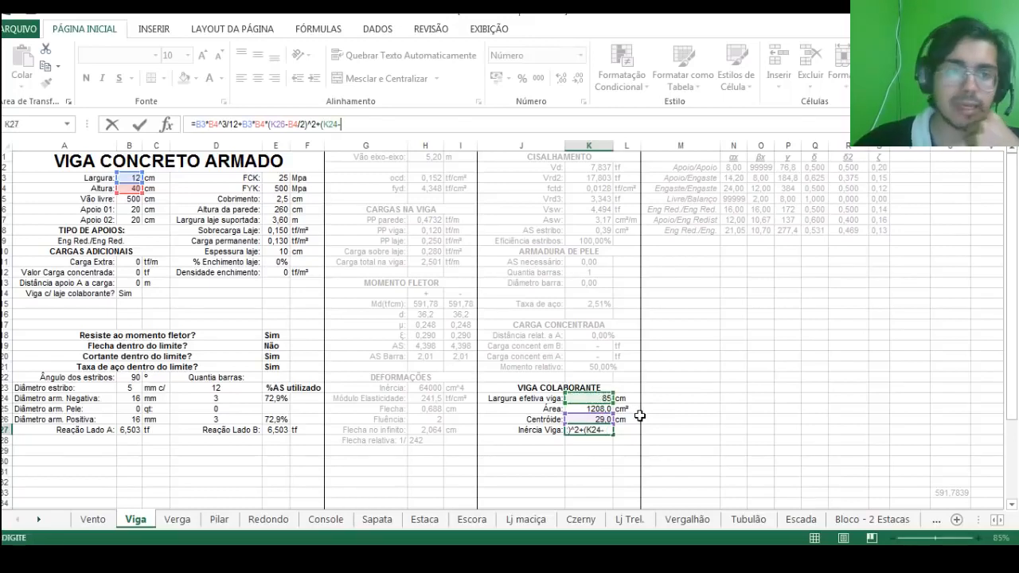
click(127, 177)
text()*)
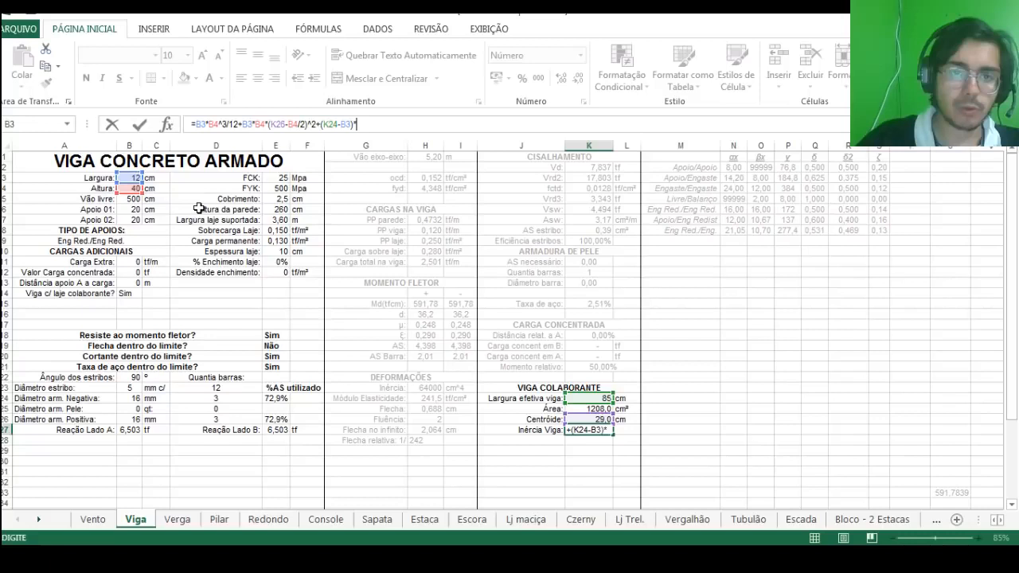
click(277, 251)
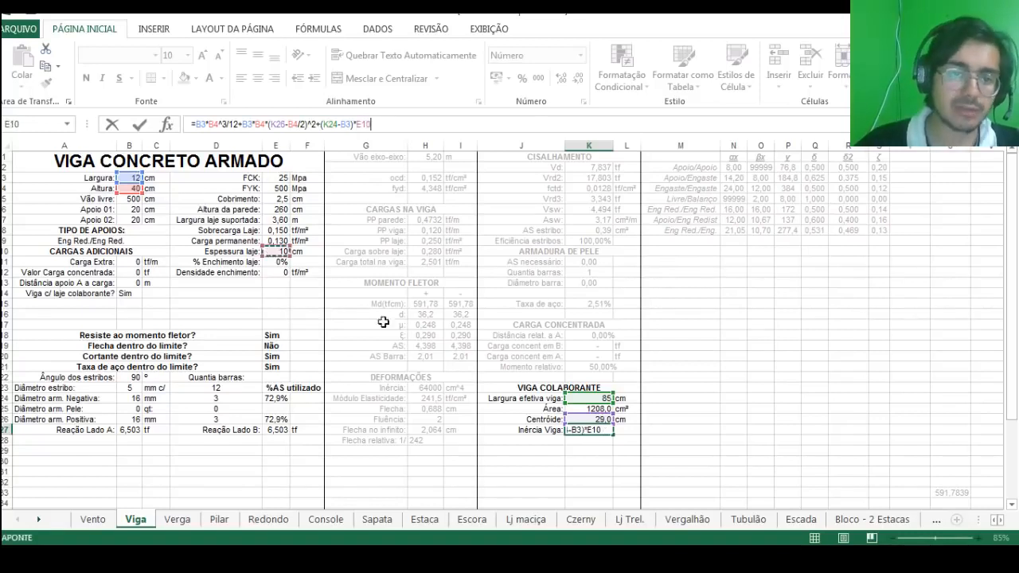
text(^3/12+)
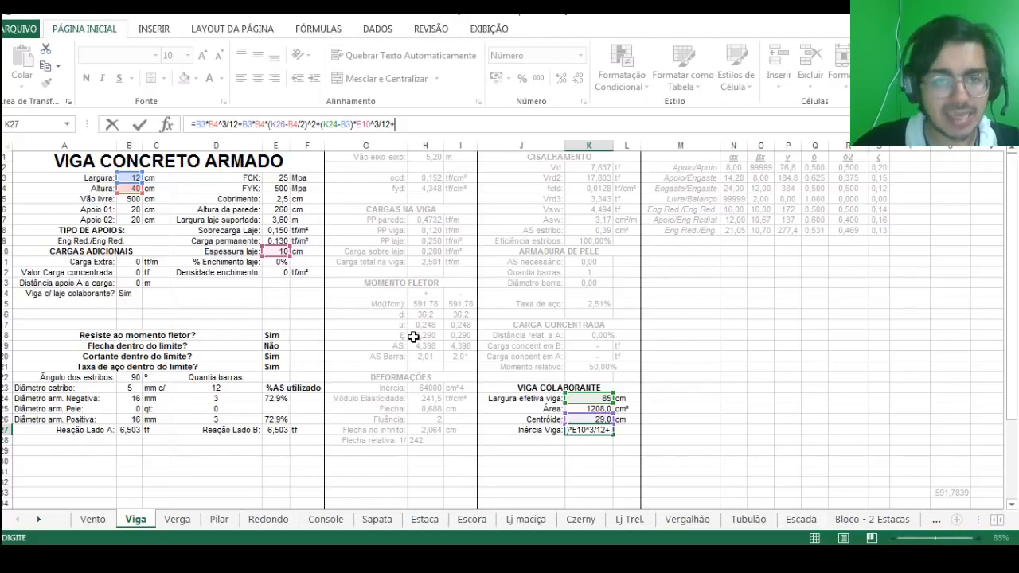
Step: Add the slab overhang area (E10*(K24-B3)) as the start of the last term of the inertia formula
text(()
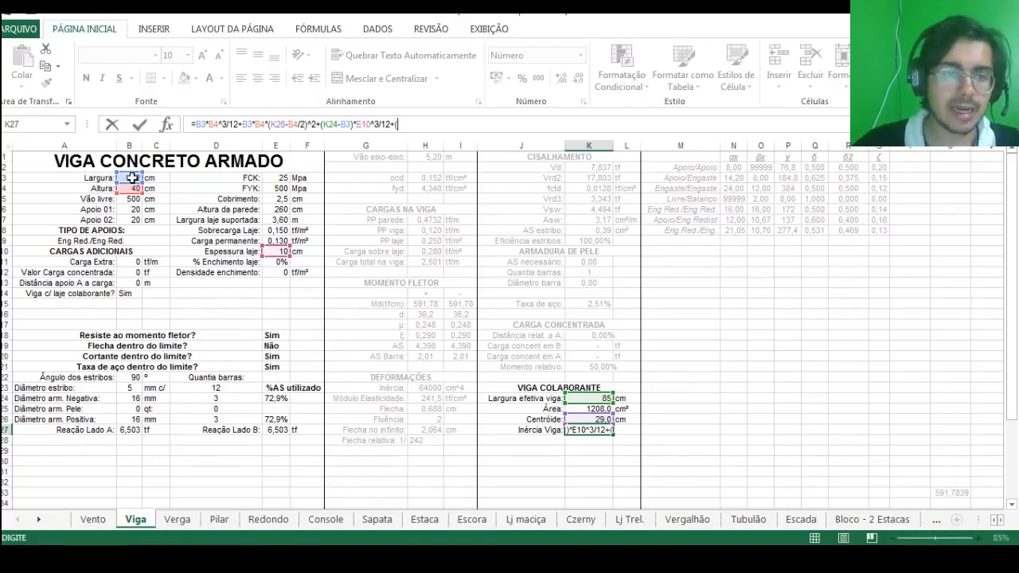
click(275, 250)
text(*)
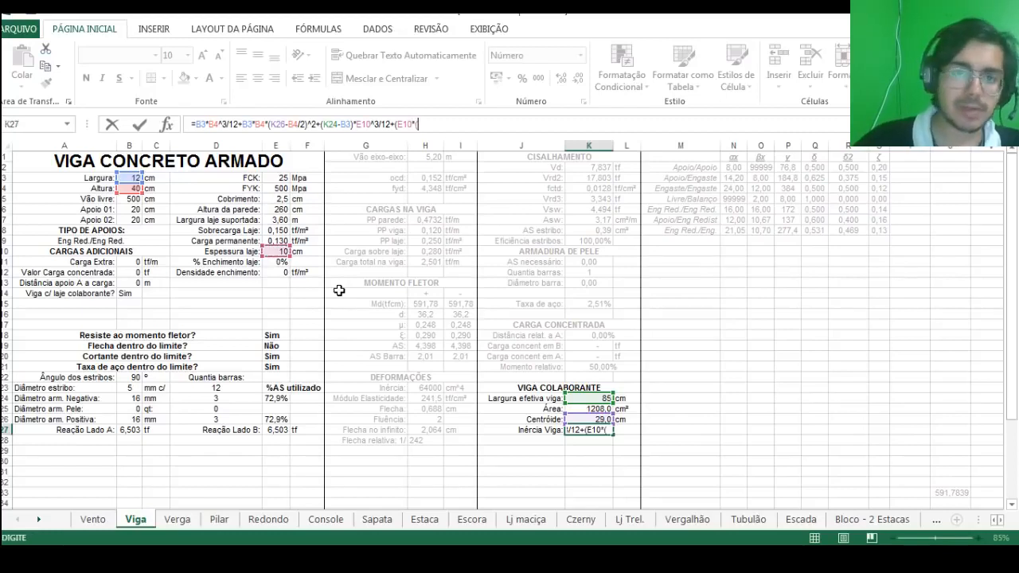
text(()
click(588, 398)
text(-)
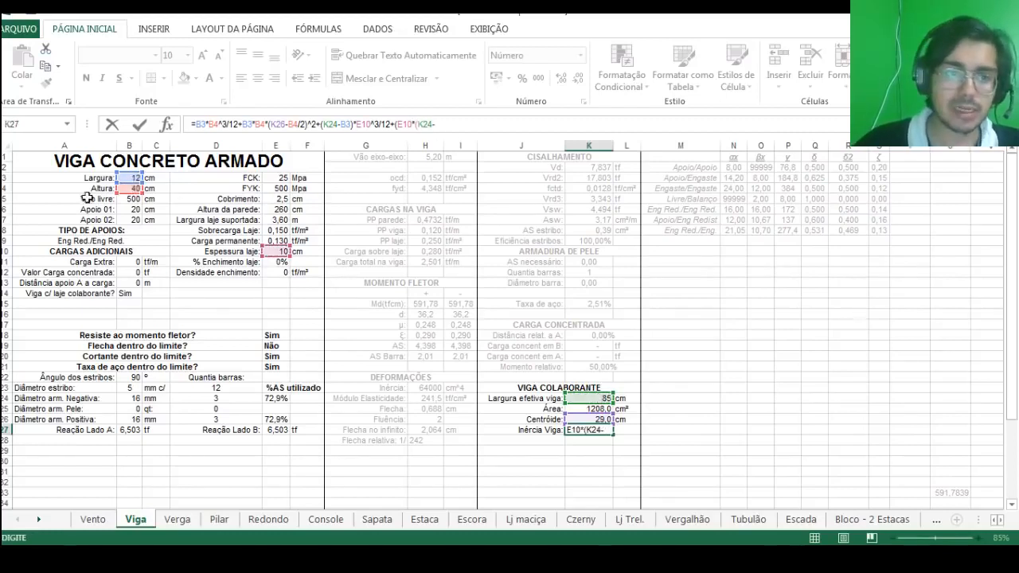
click(129, 178)
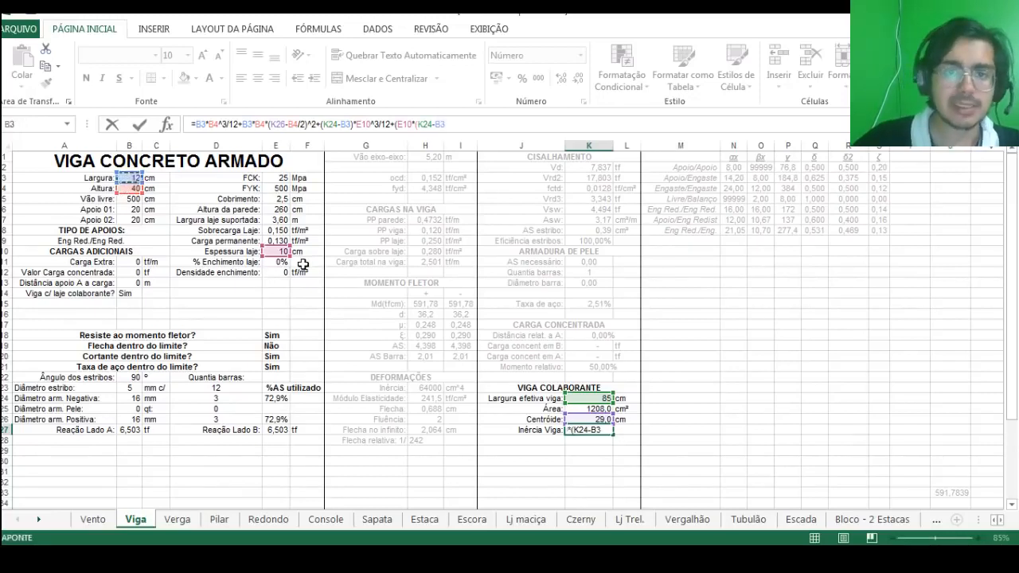
text()))
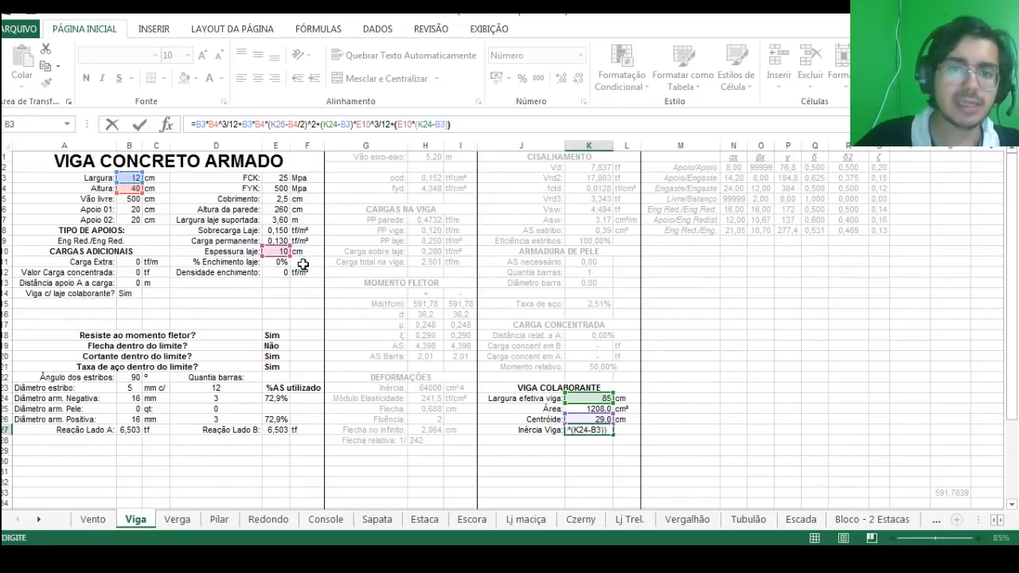
Step: Multiply the slab area by the squared centroid distance, (B4-E10/2-K26)^2, and enter the completed inertia formula in K27
text(*()
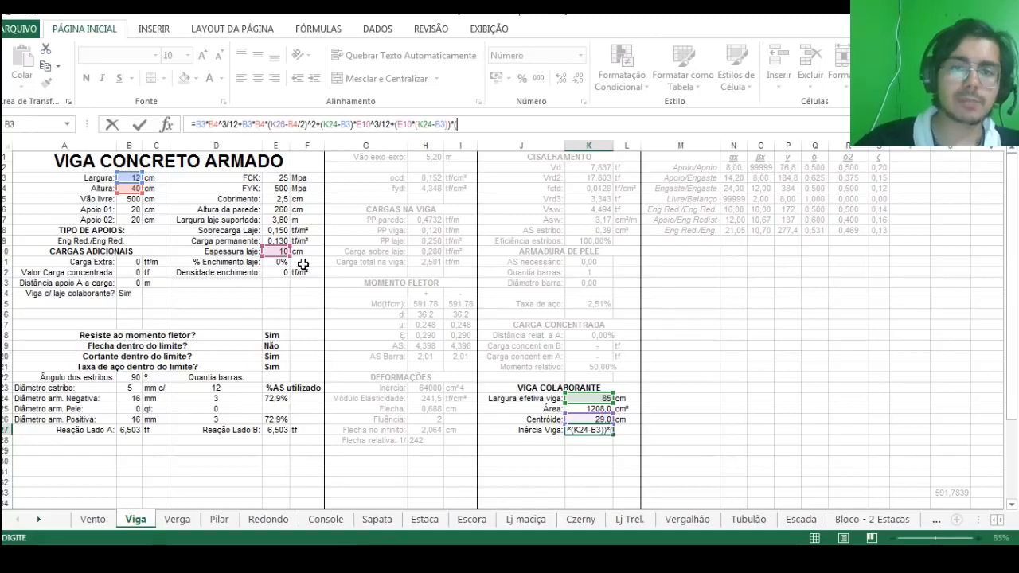
click(130, 191)
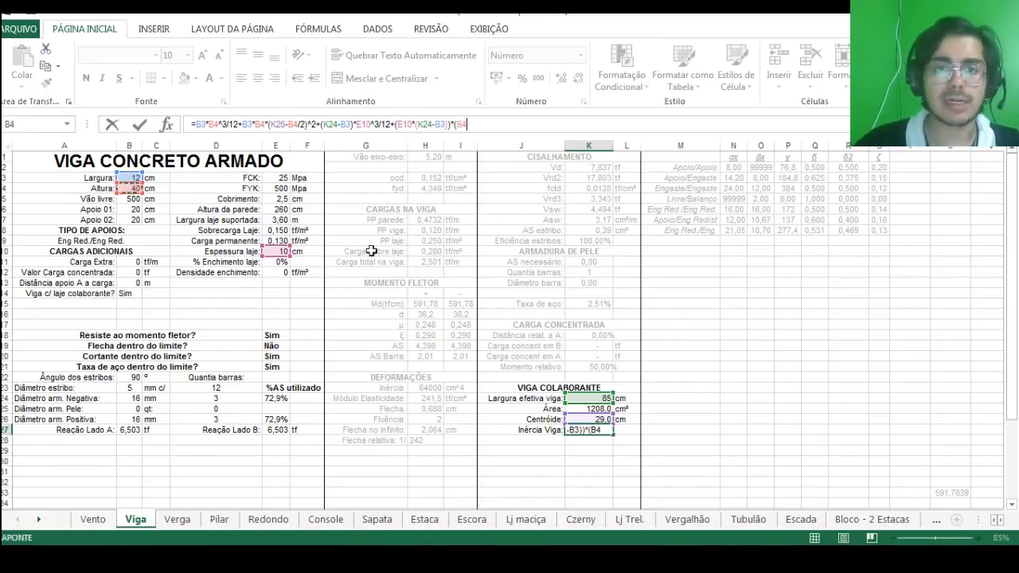
text(-)
click(270, 251)
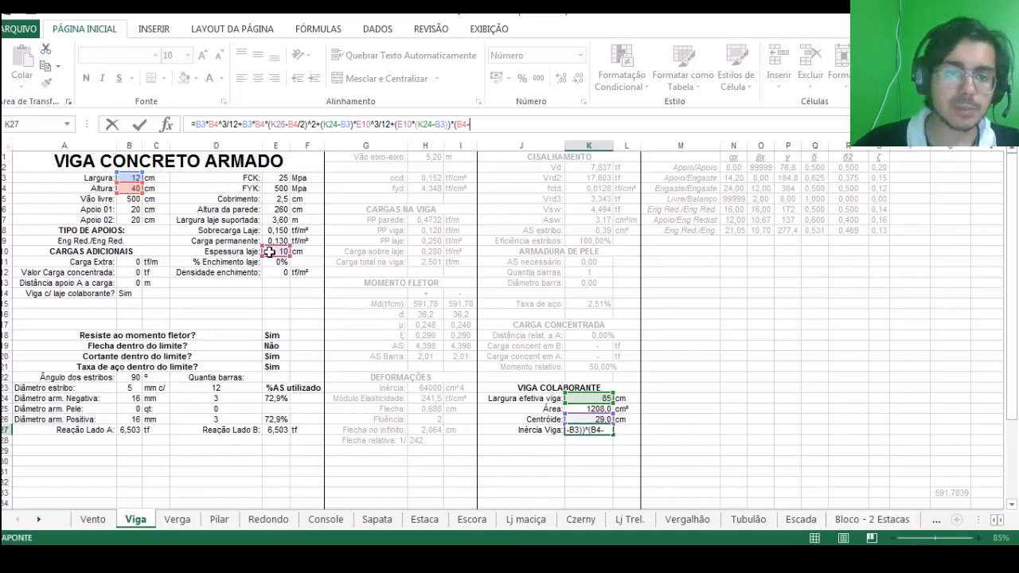
text(/2)
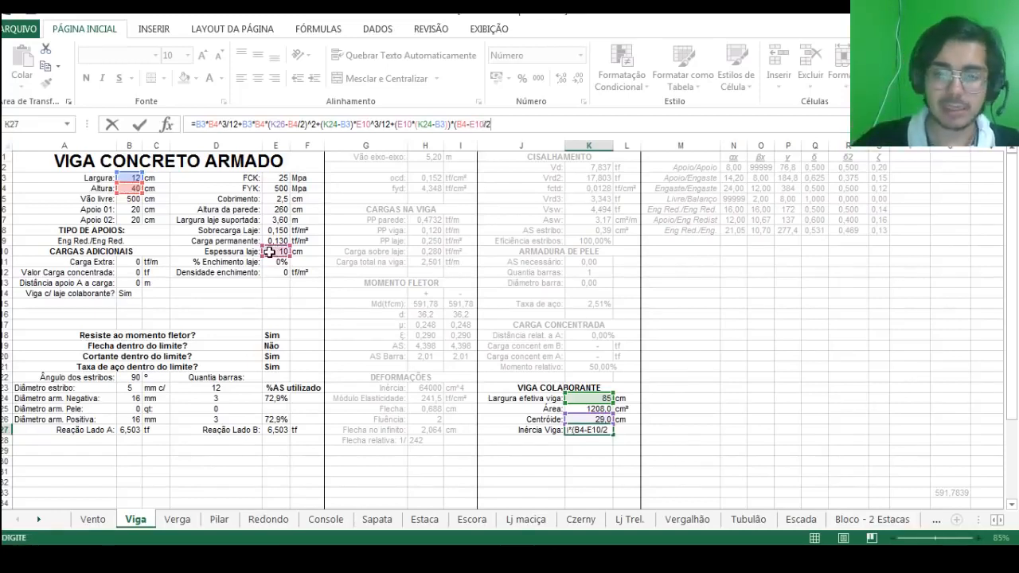
text(-)
click(603, 419)
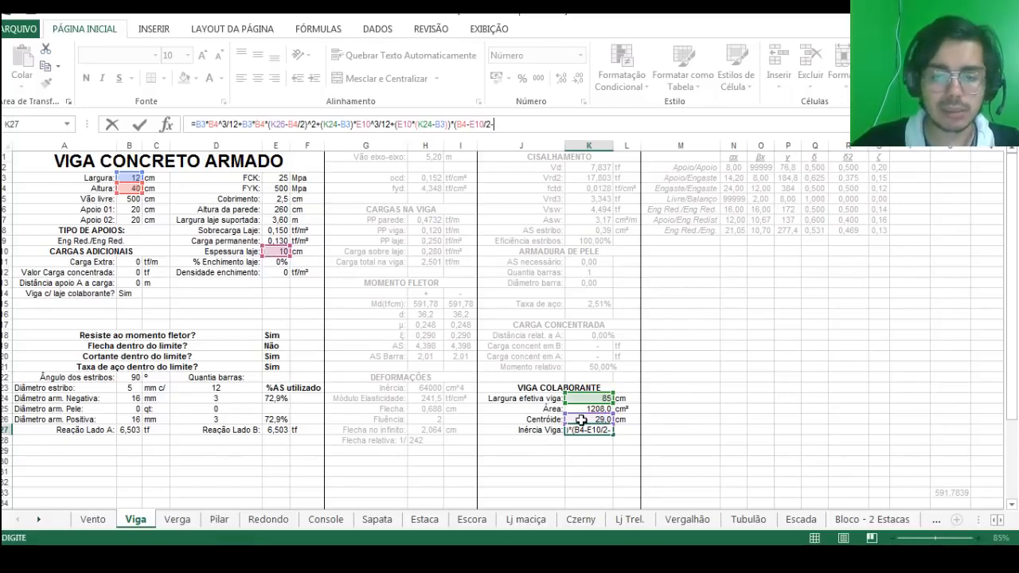
text())
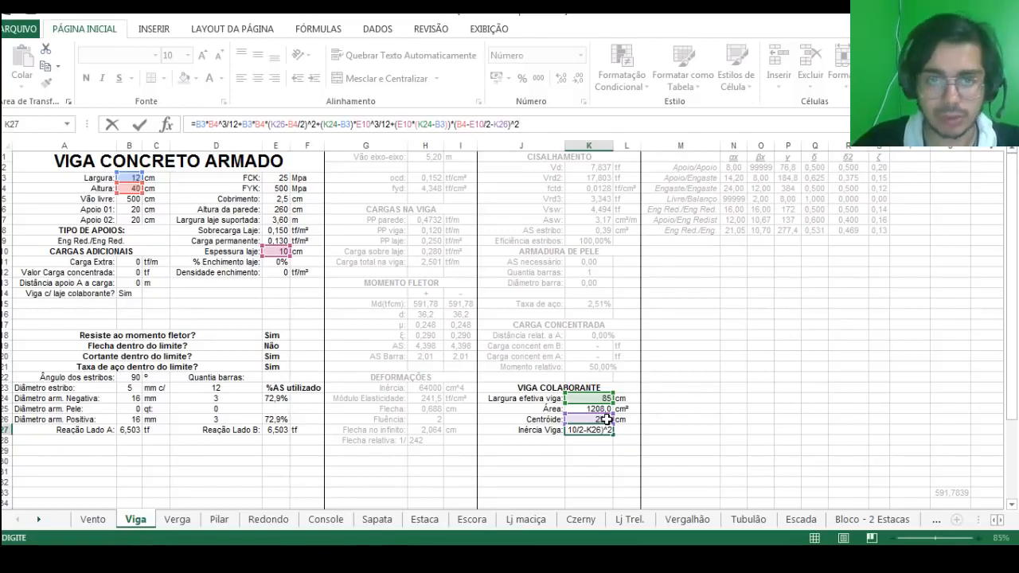
text(^2)
key(Return)
key(Up)
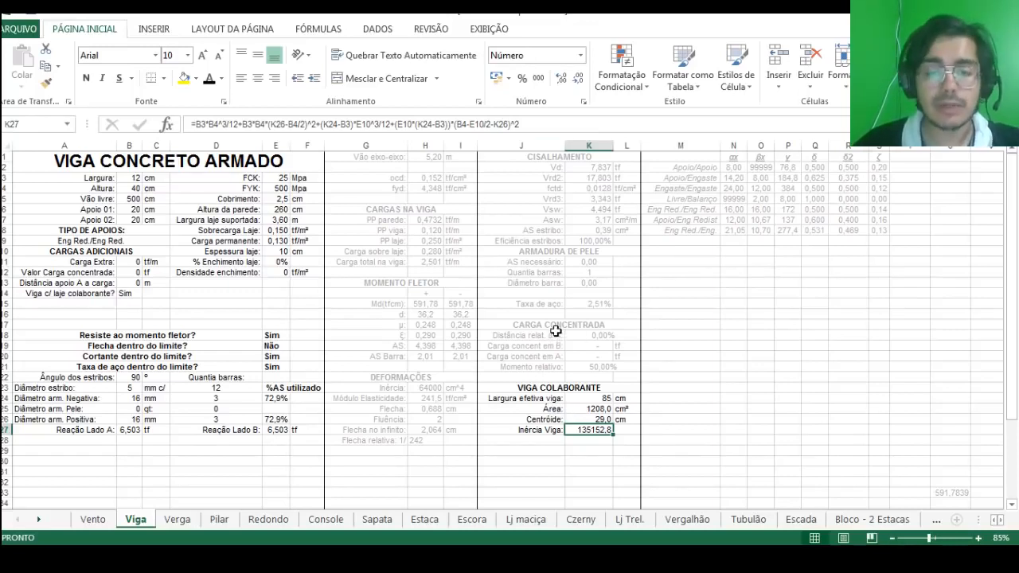
Step: Enter the unit "cm^4" in L27 beside the beam inertia
click(625, 428)
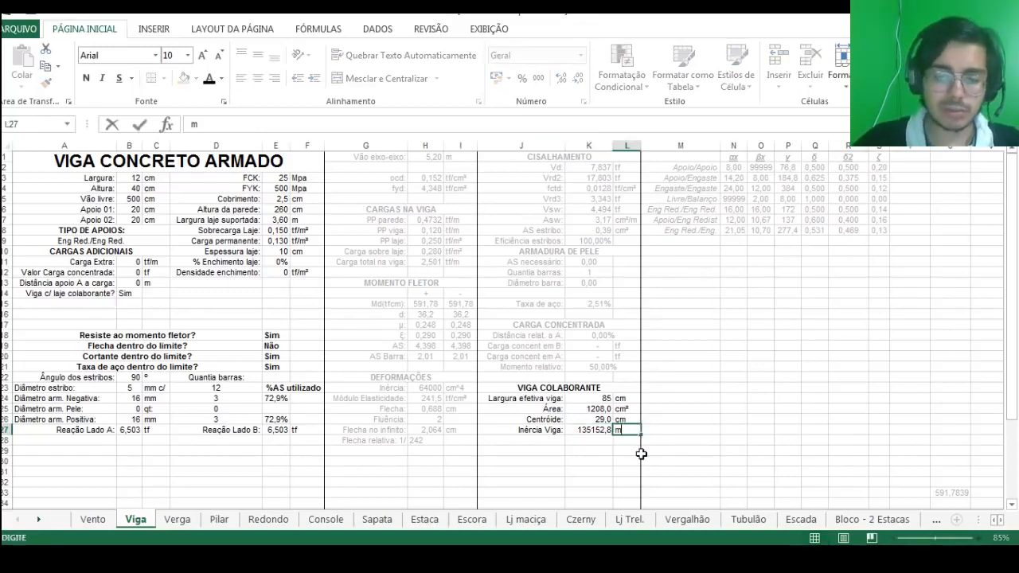
text(cm^4)
key(Return)
Step: Enter the label "Ganho de inércia:" in J28 below the beam inertia row
key(Left)
key(Left)
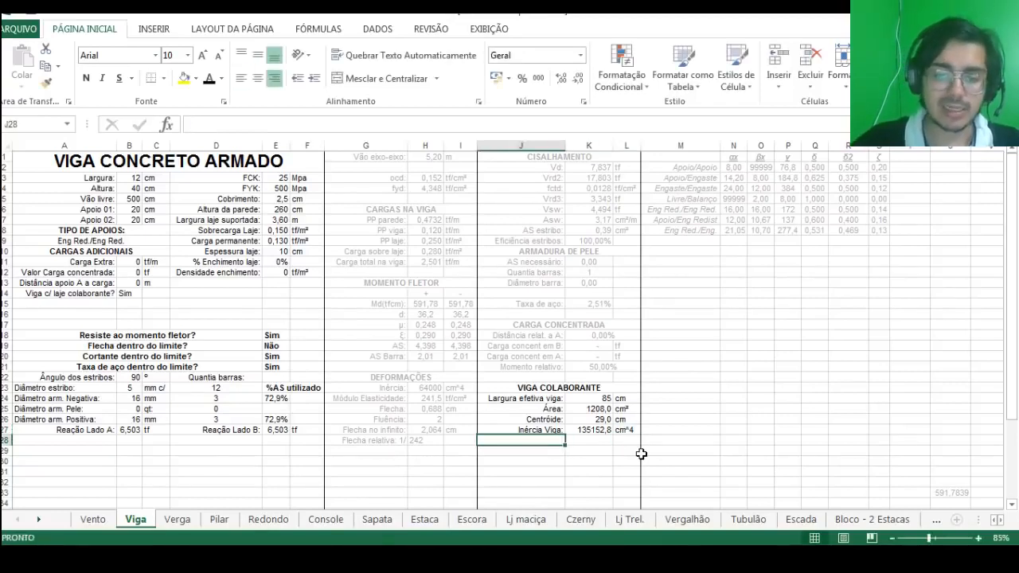
text(Ganho da)
text( viga:)
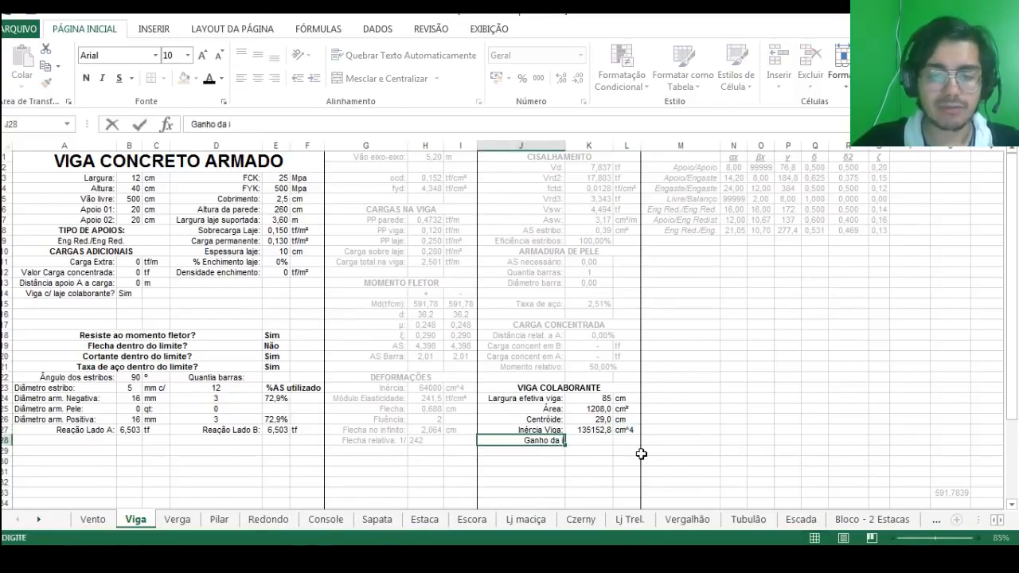
key(BackSpace)
key(BackSpace)
key(BackSpace)
key(BackSpace)
key(BackSpace)
key(BackSpace)
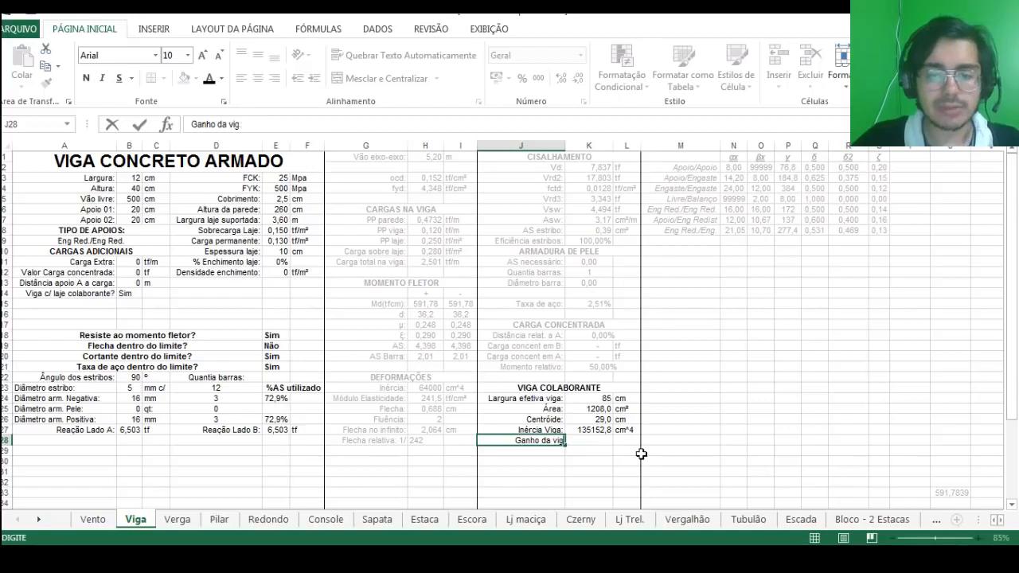
text(inércia:)
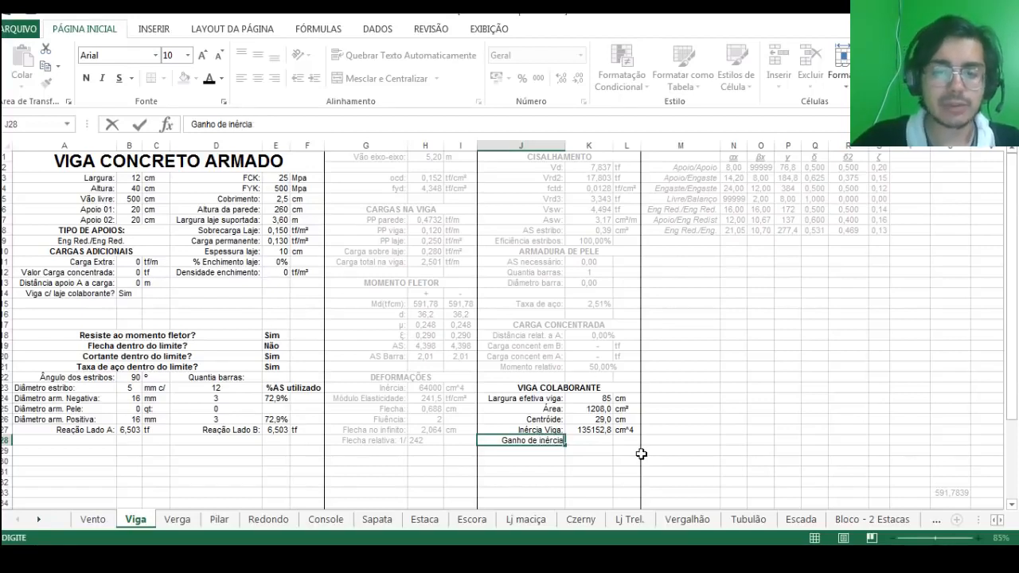
Step: Calculate the inertia gain in K28 with =K27/H23, and merge and centre the result across K28:L28
key(Tab)
text(=)
click(595, 430)
text(/)
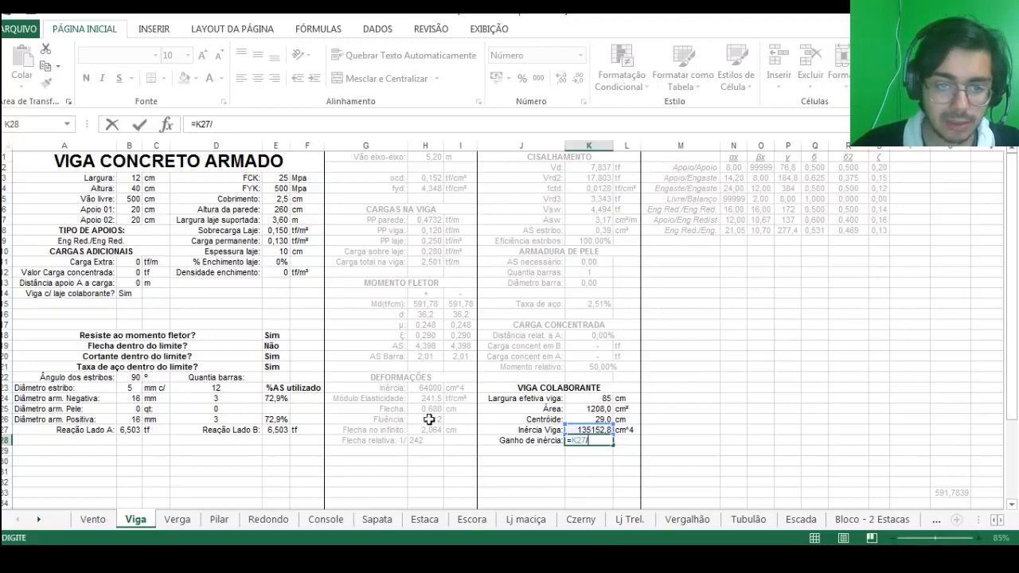
click(424, 386)
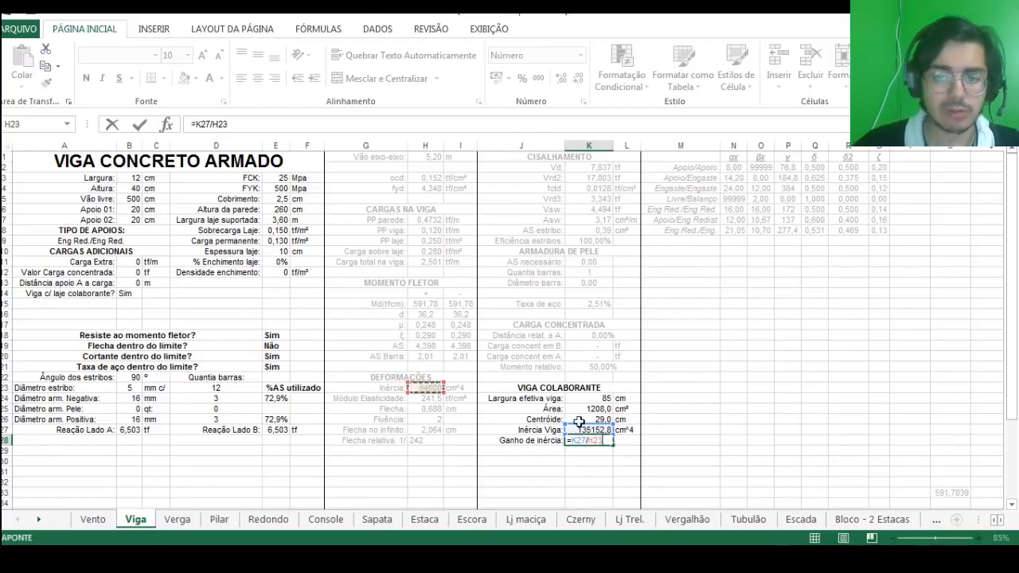
key(Return)
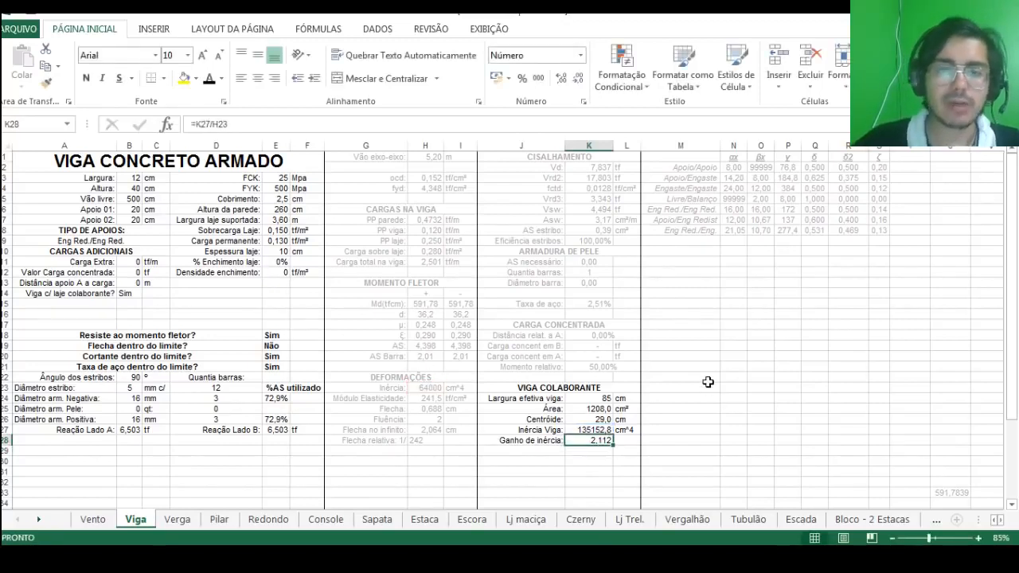
drag(613, 440, 630, 440)
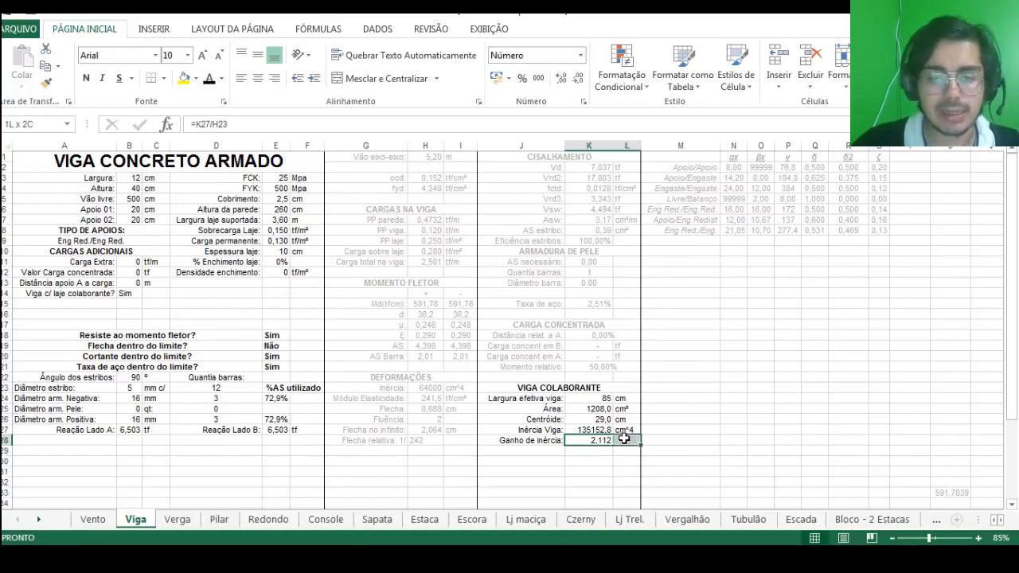
click(385, 78)
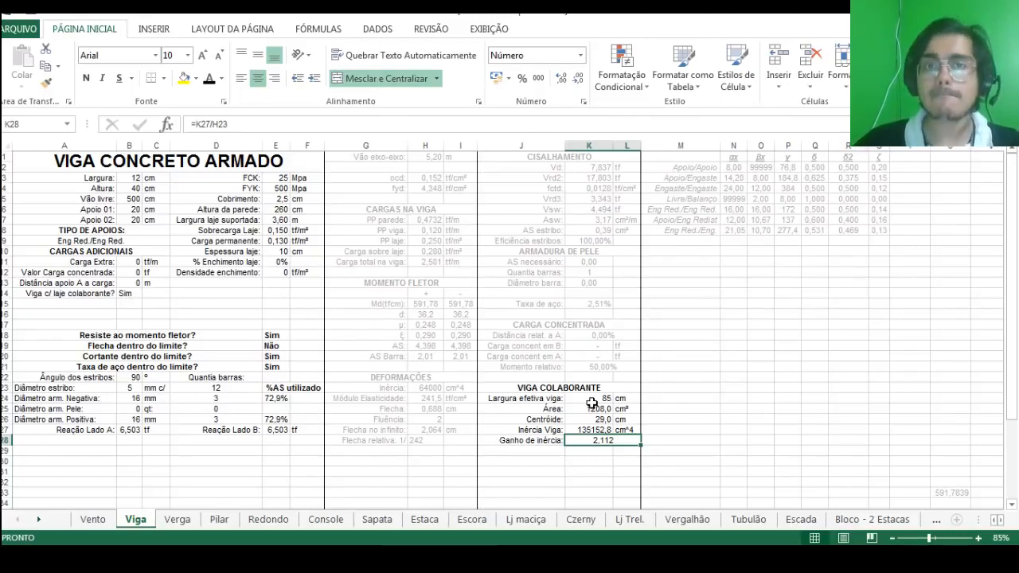
Step: Try relabelling J28 as "Relação inércias:" and undo the change
click(518, 449)
click(518, 443)
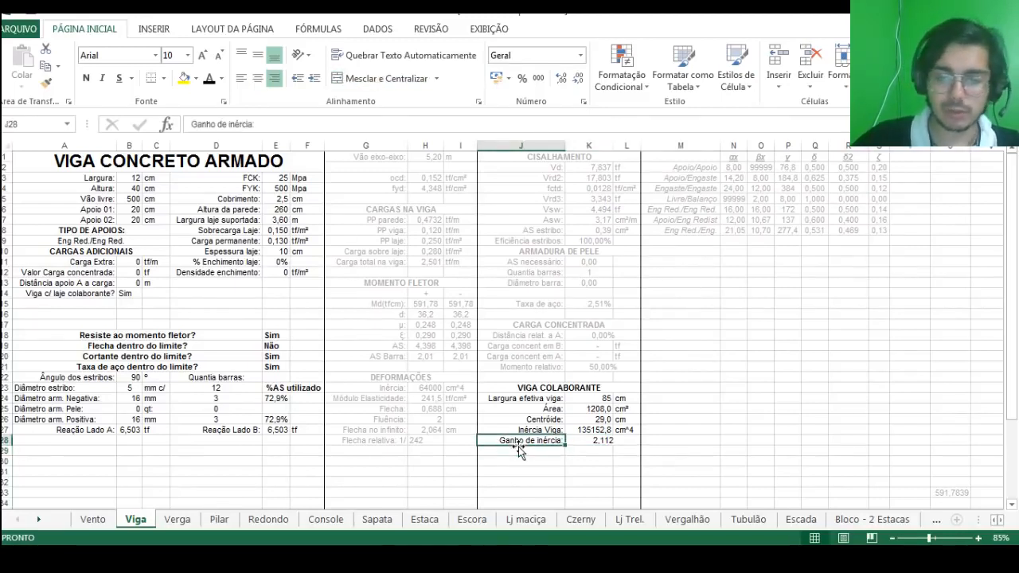
text(Relação i)
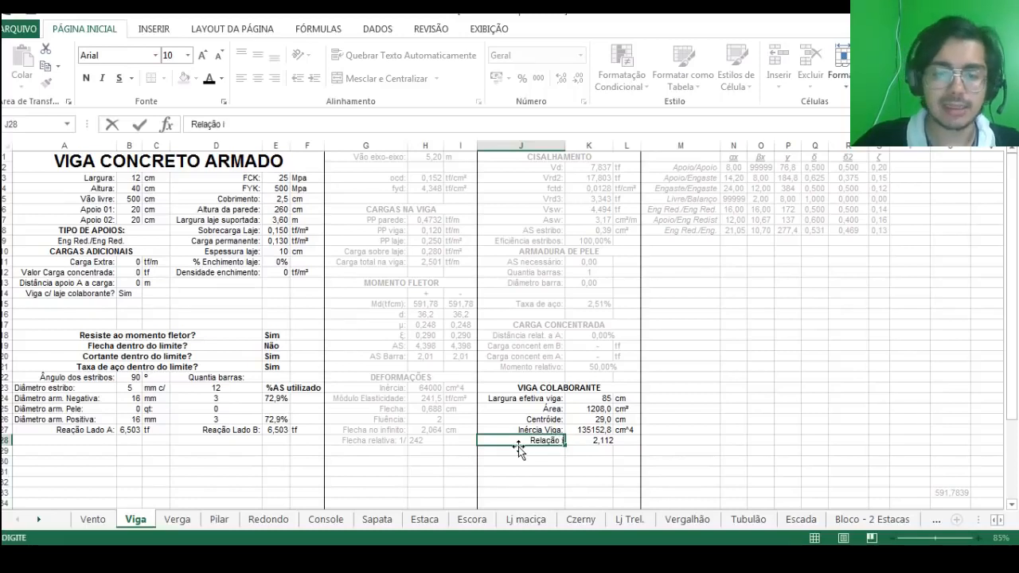
text(nércias:)
key(Return)
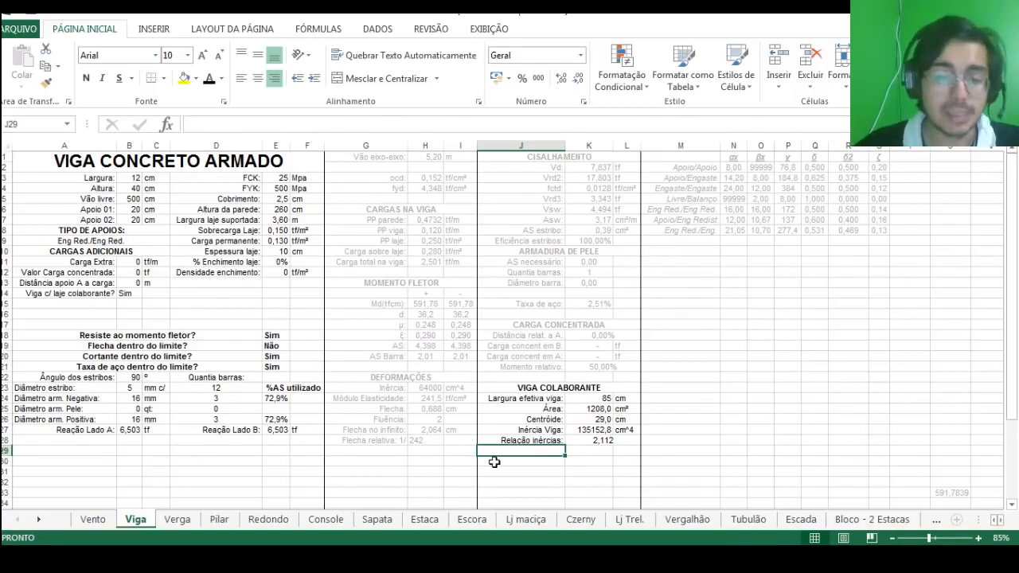
key(ctrl+z)
Step: Set the font colour of the DEFORMAÇÕES block (G22:I28) to black
click(414, 409)
click(382, 374)
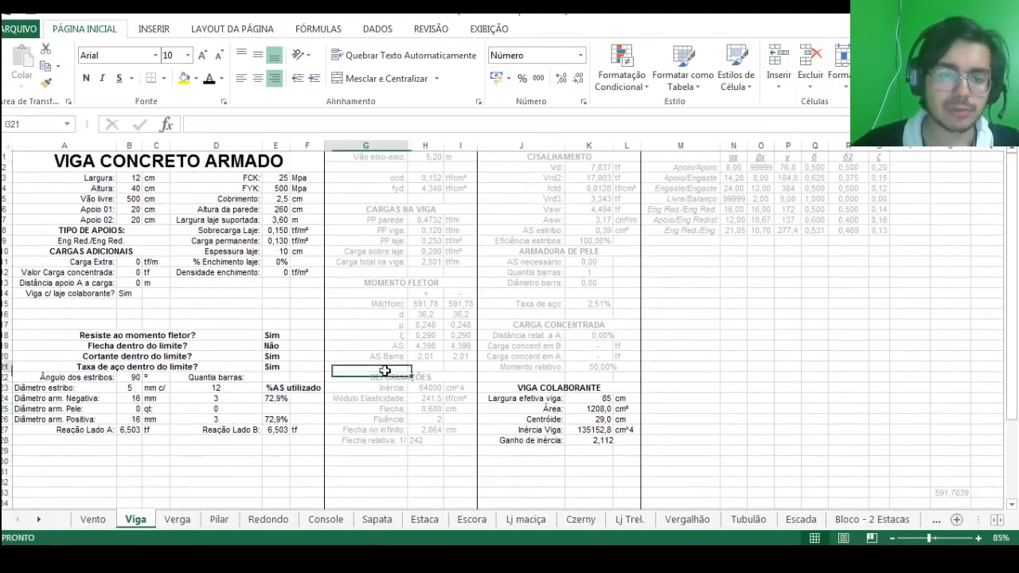
drag(382, 376, 461, 440)
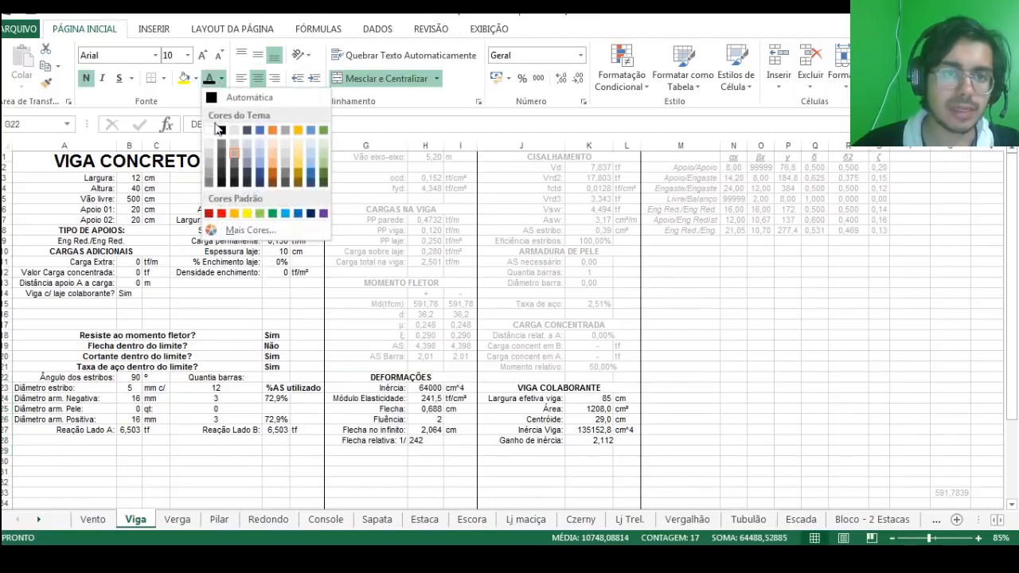
click(221, 129)
click(389, 344)
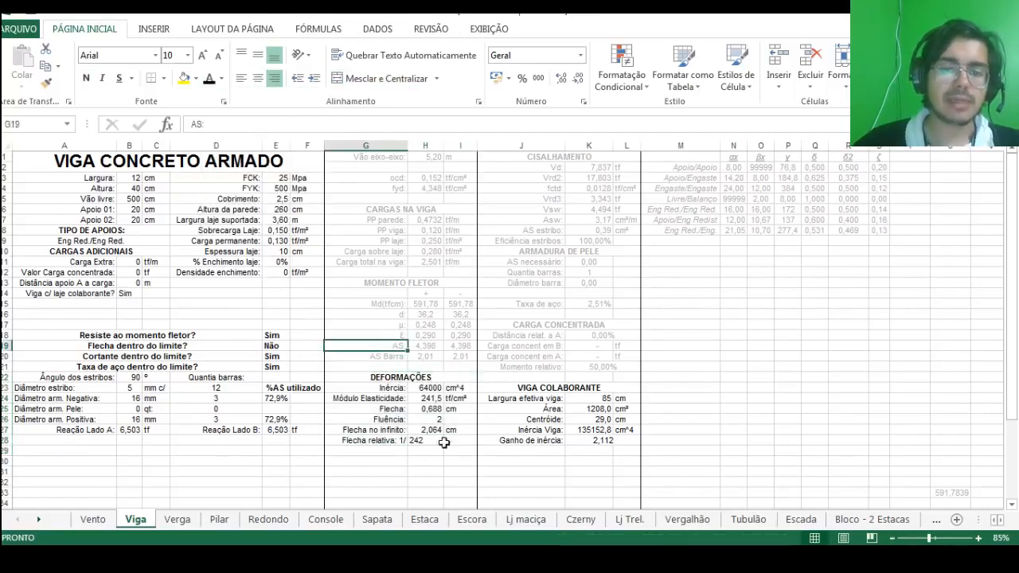
Step: Divide both the distributed-load and concentrated-load terms of the Flecha formula in H25 by the inertia gain in K28
click(432, 409)
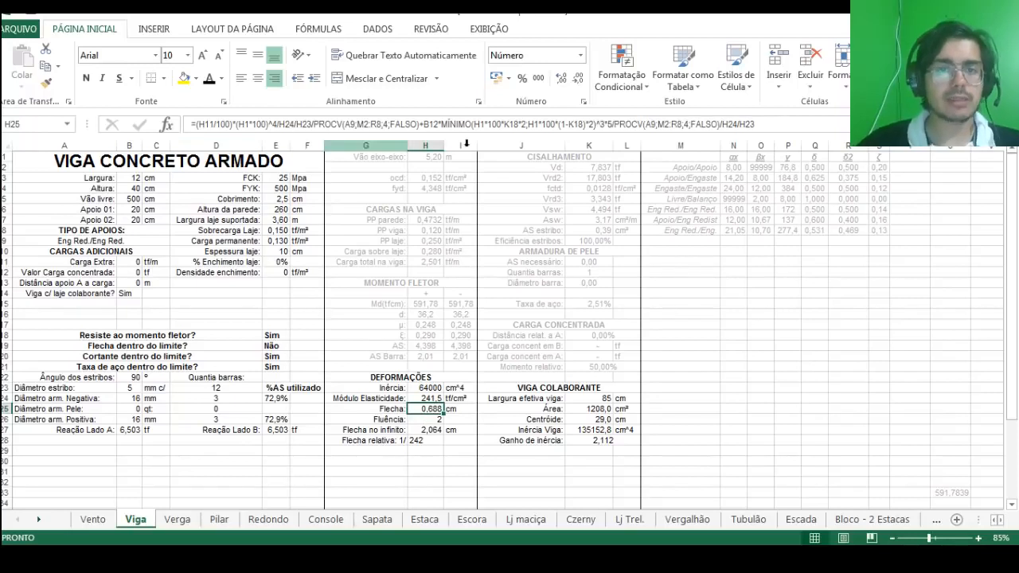
click(426, 125)
text(/)
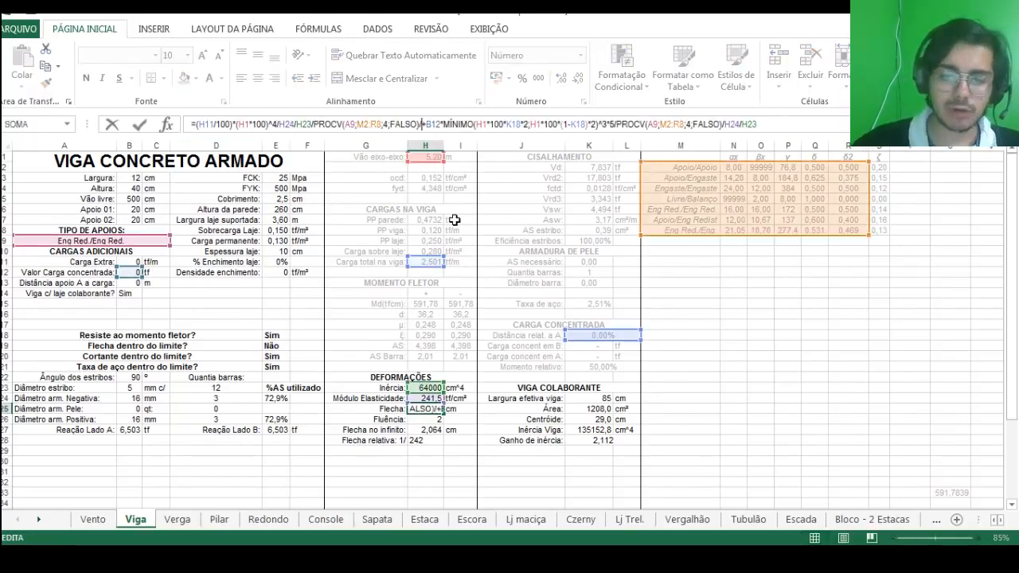
click(605, 442)
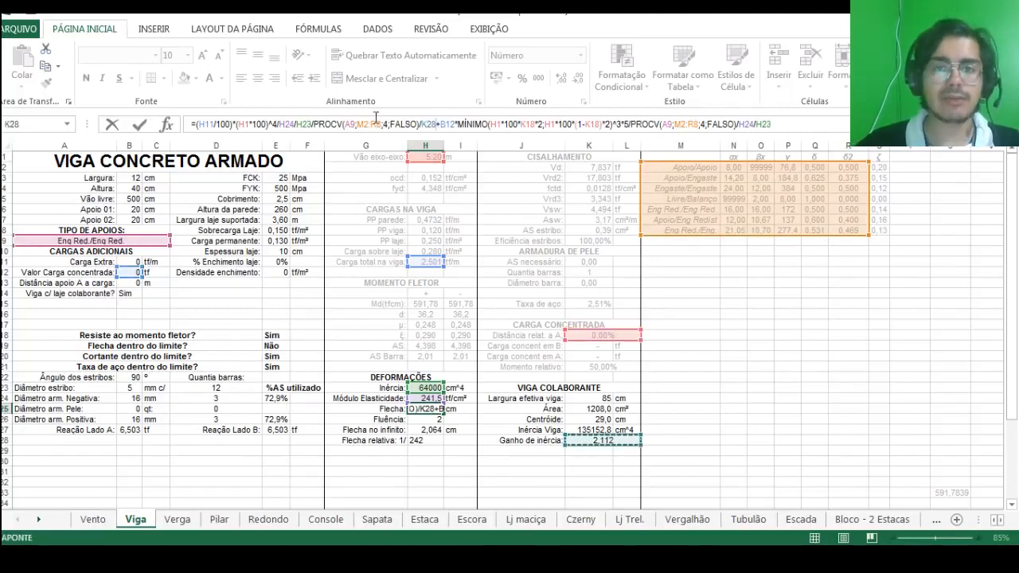
click(782, 124)
text(/)
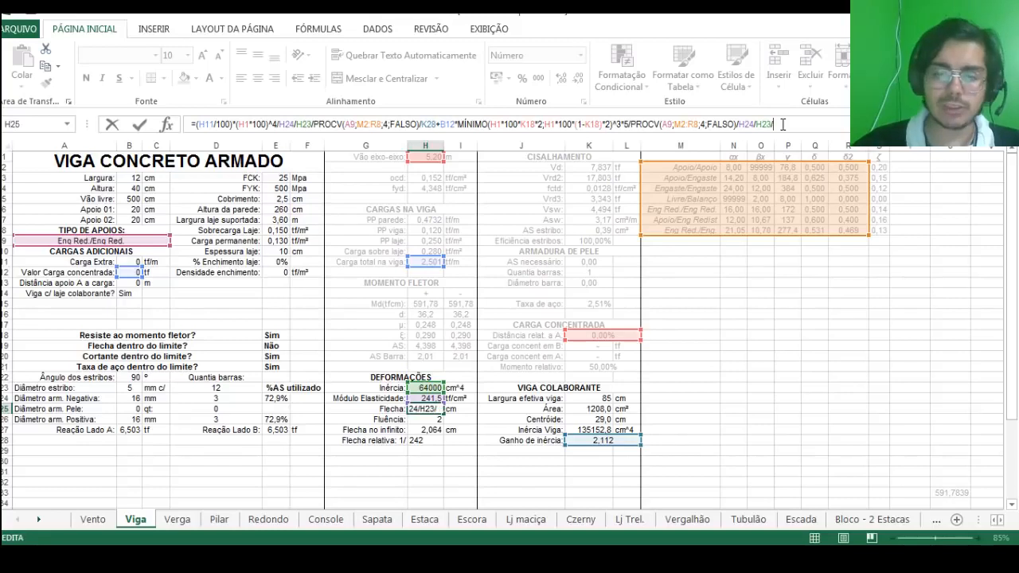
click(618, 437)
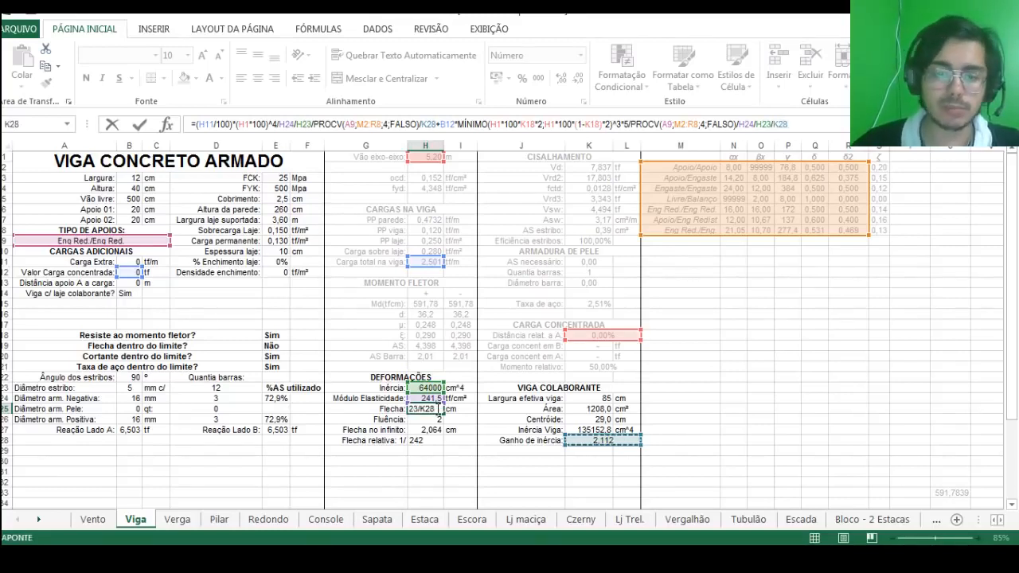
key(Return)
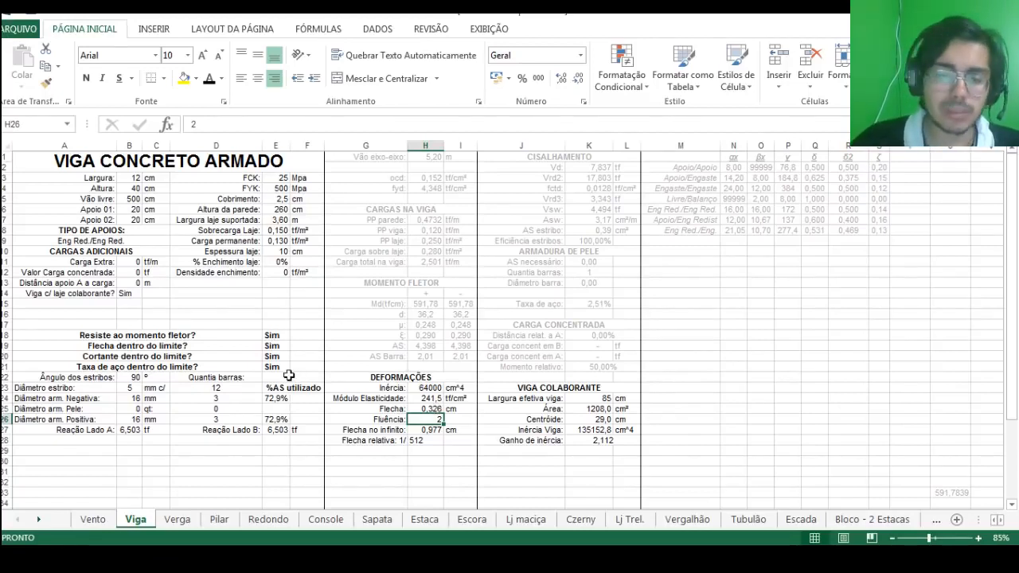
Step: Set the font colour of the DEFORMAÇÕES block (G22:I28) back to grey
drag(367, 379, 419, 440)
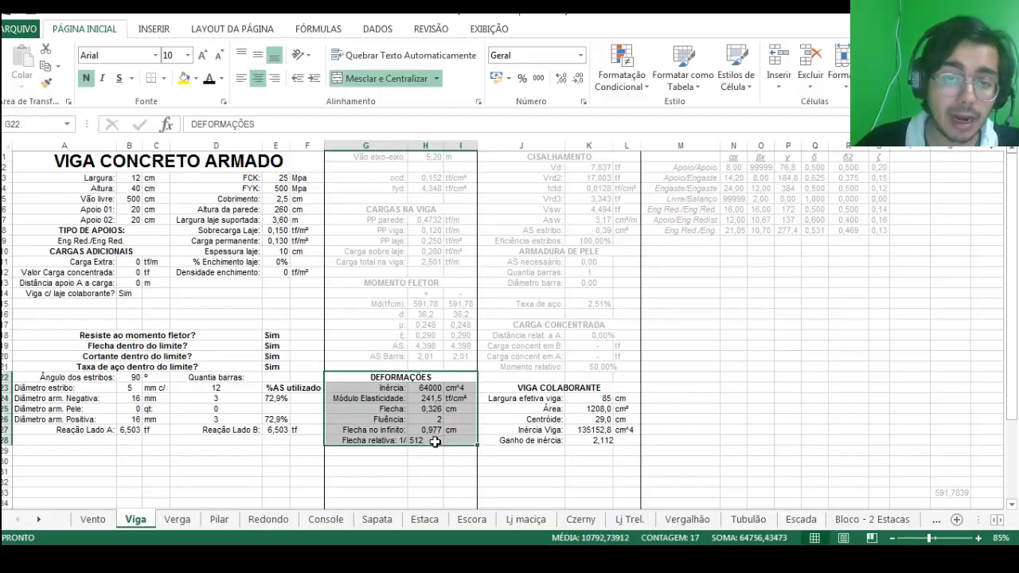
click(223, 79)
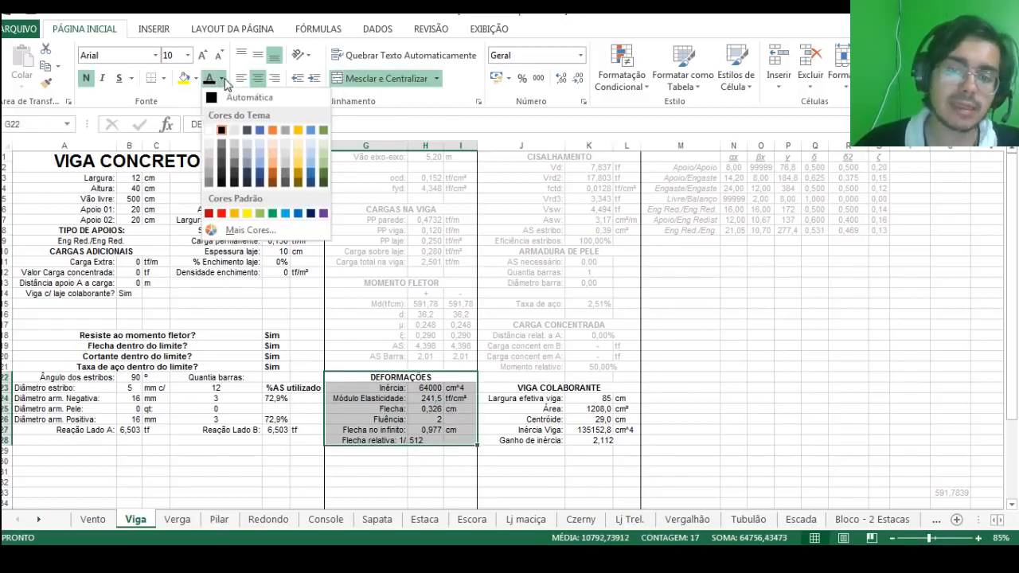
click(233, 169)
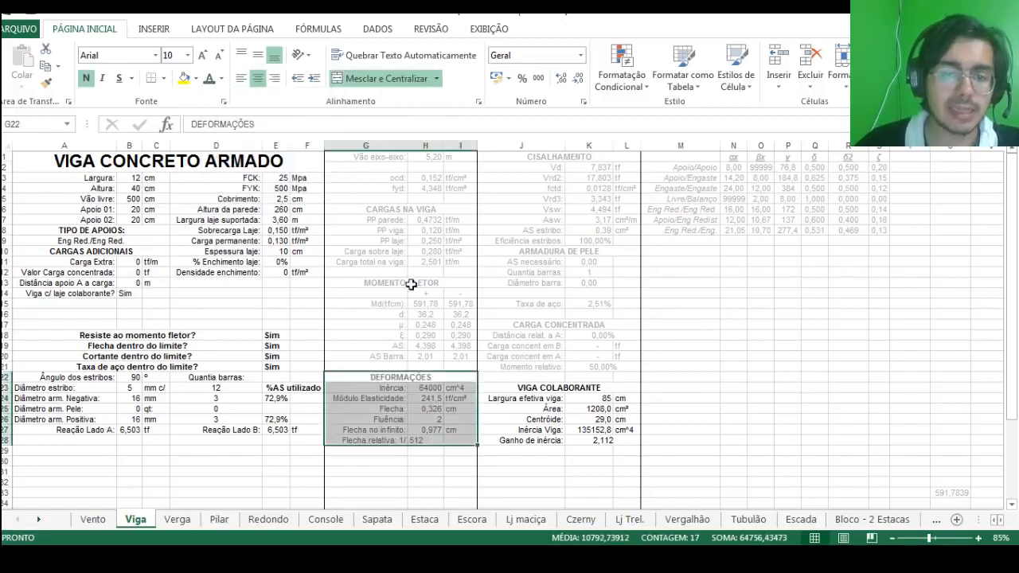
click(535, 418)
click(530, 388)
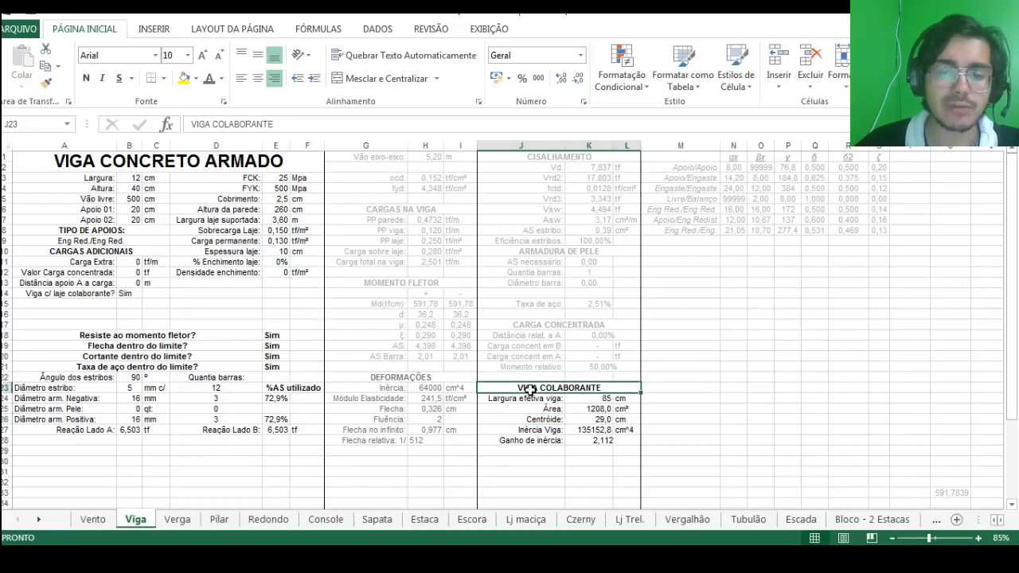
click(493, 418)
scroll(402, 318, down, 1)
scroll(402, 318, up, 1)
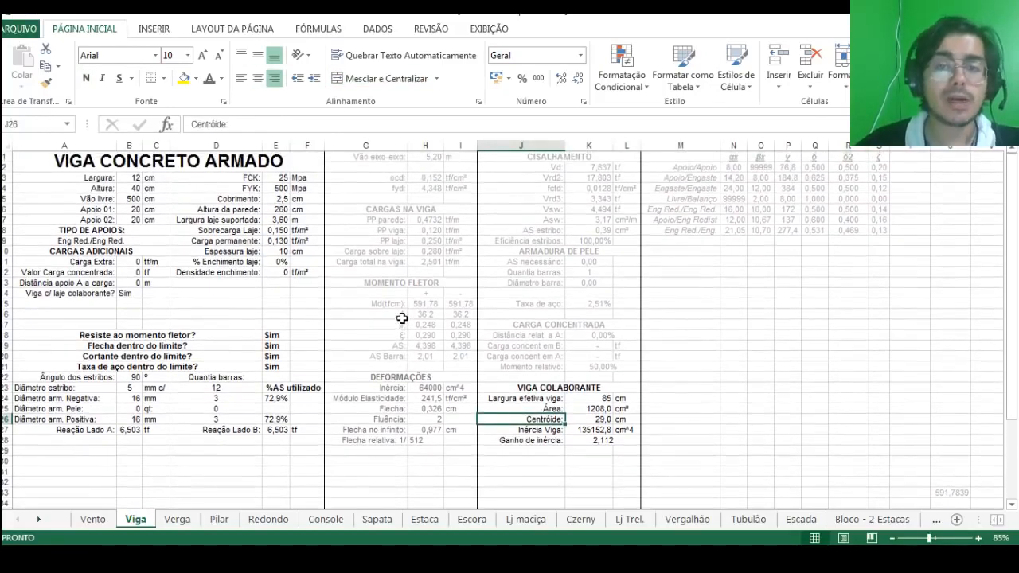
scroll(402, 318, down, 1)
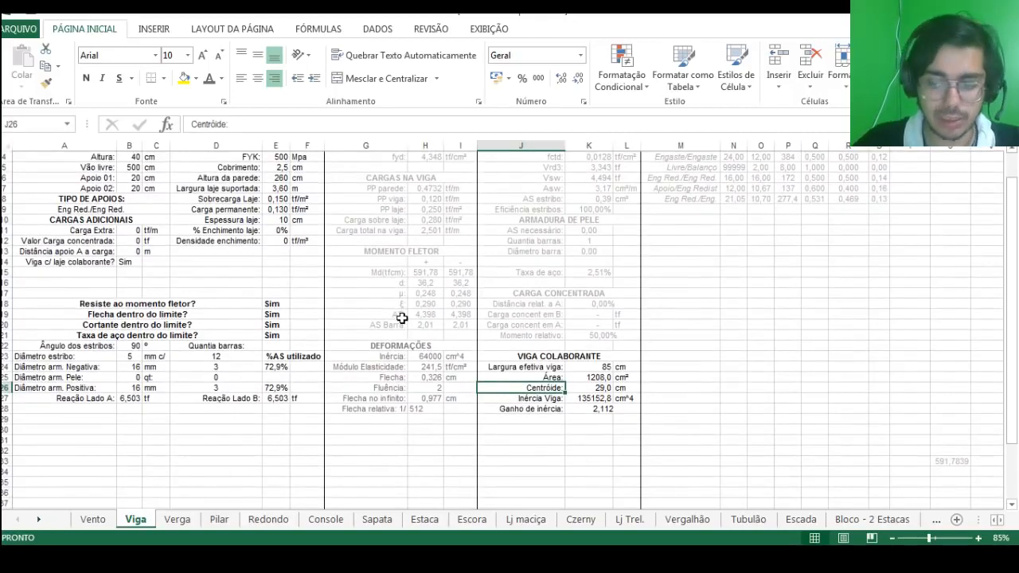
scroll(343, 260, up, 1)
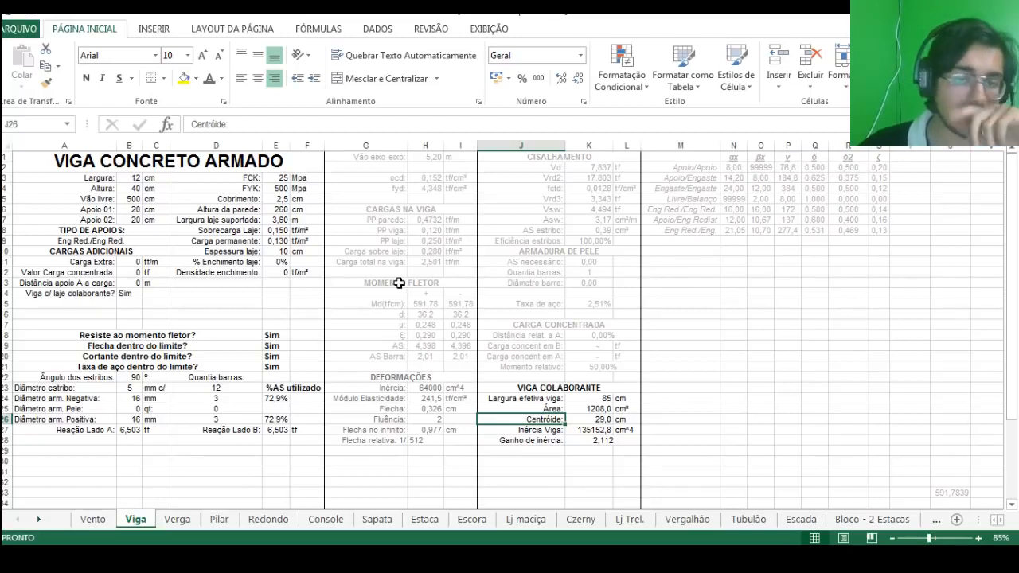
click(425, 323)
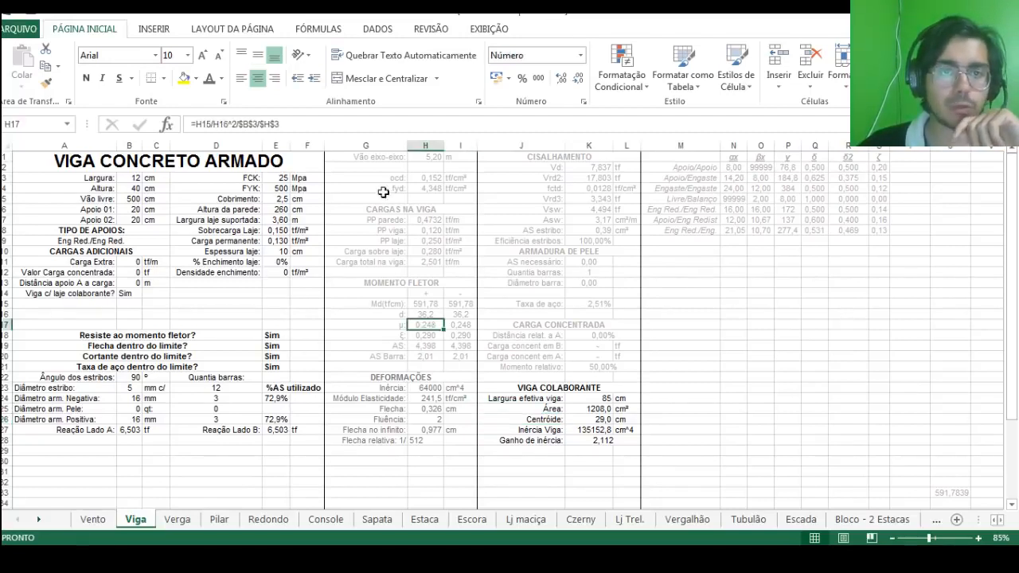
click(420, 335)
click(422, 350)
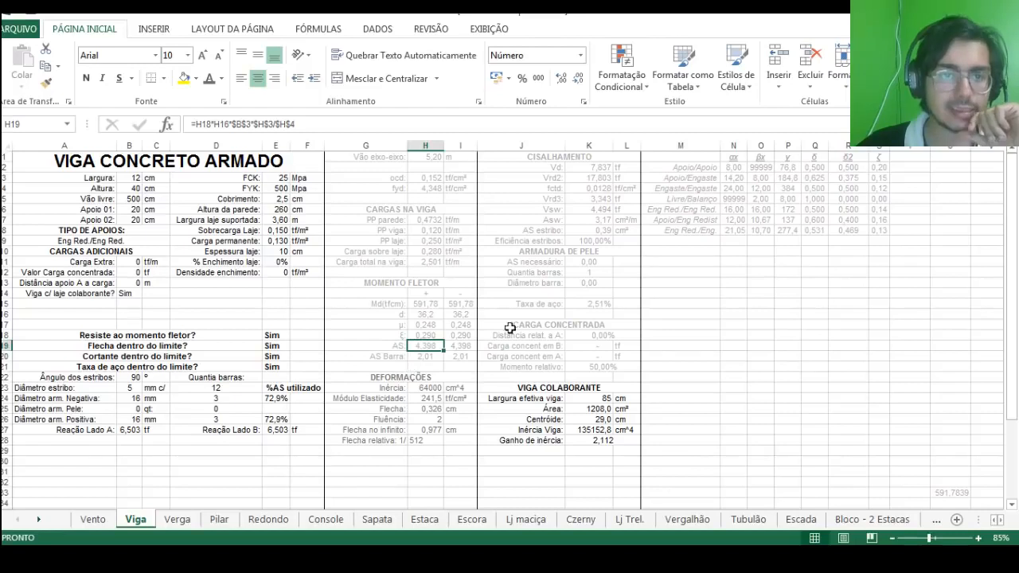
click(330, 125)
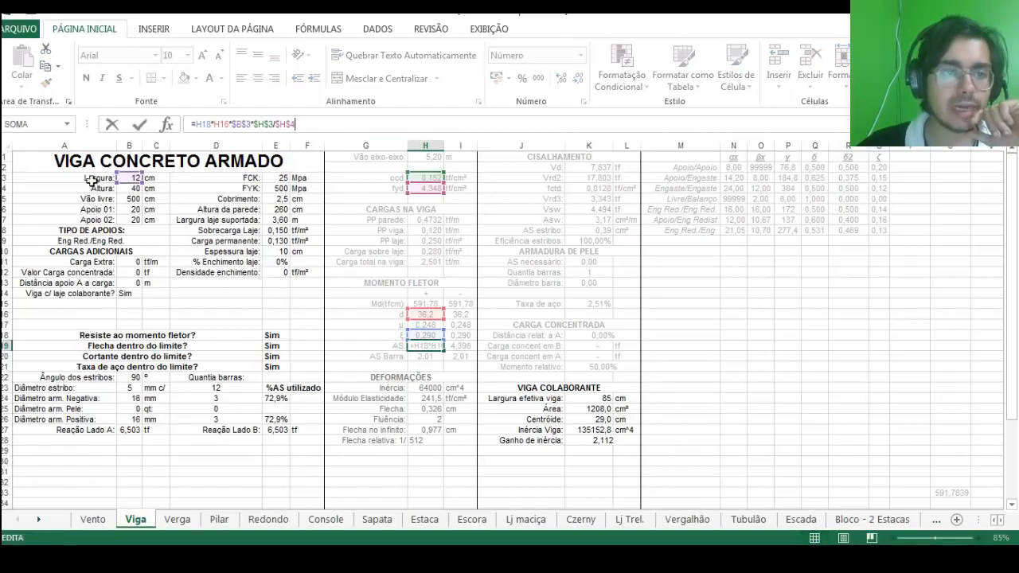
double_click(240, 125)
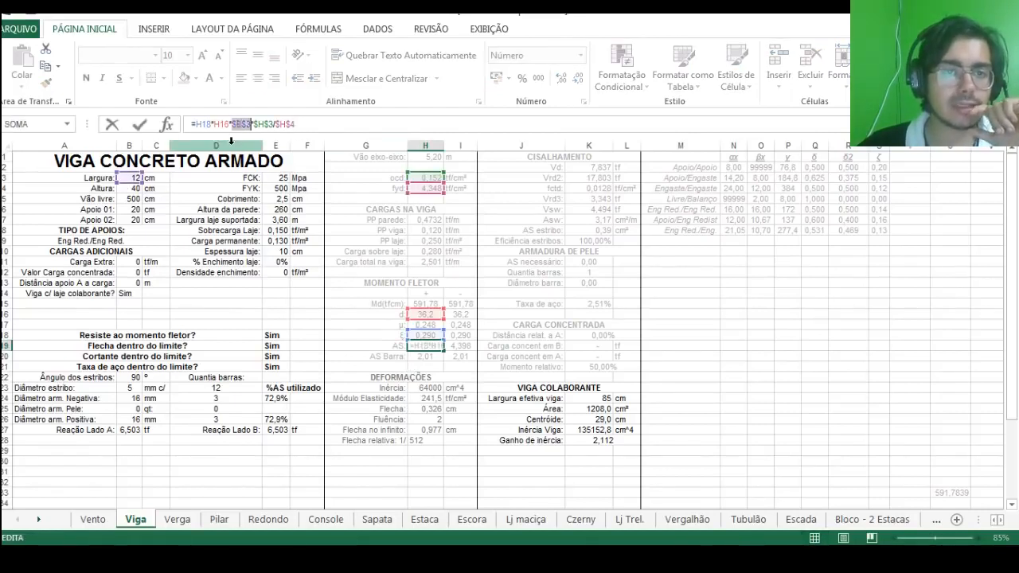
click(622, 398)
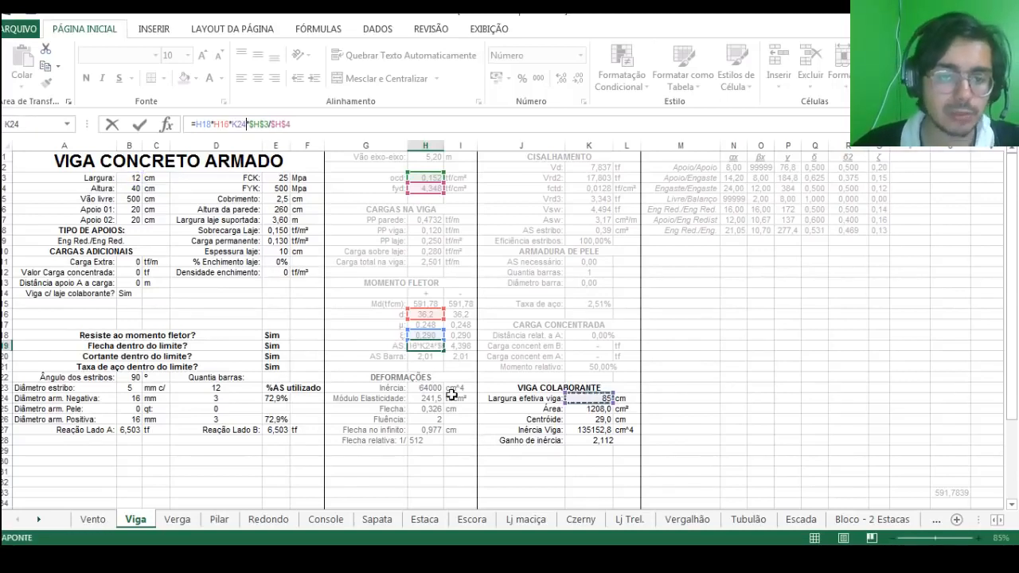
key(Escape)
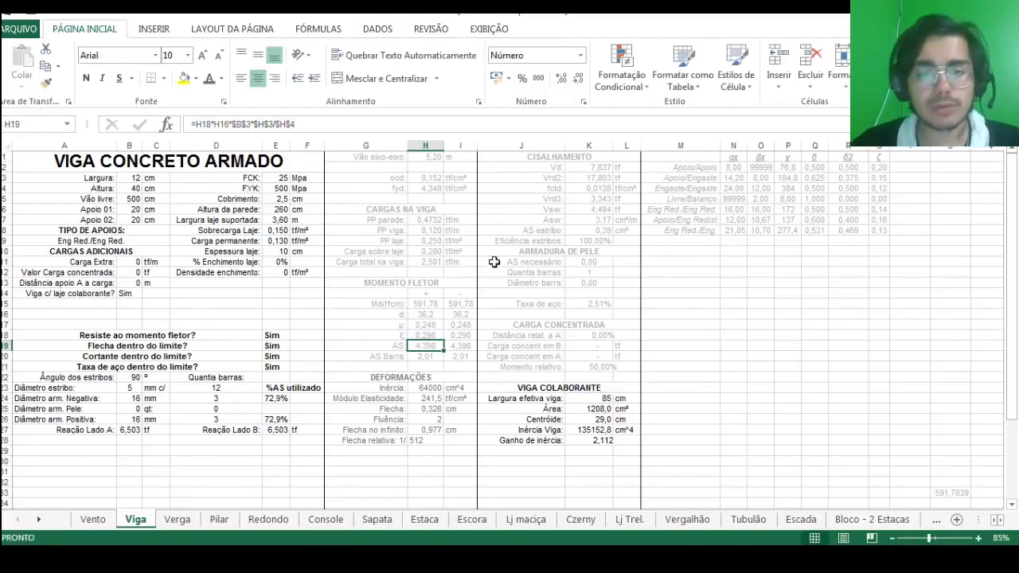
Step: Set the font colour of the MOMENTO FLETOR block (G13:I20) to black
drag(368, 282, 448, 358)
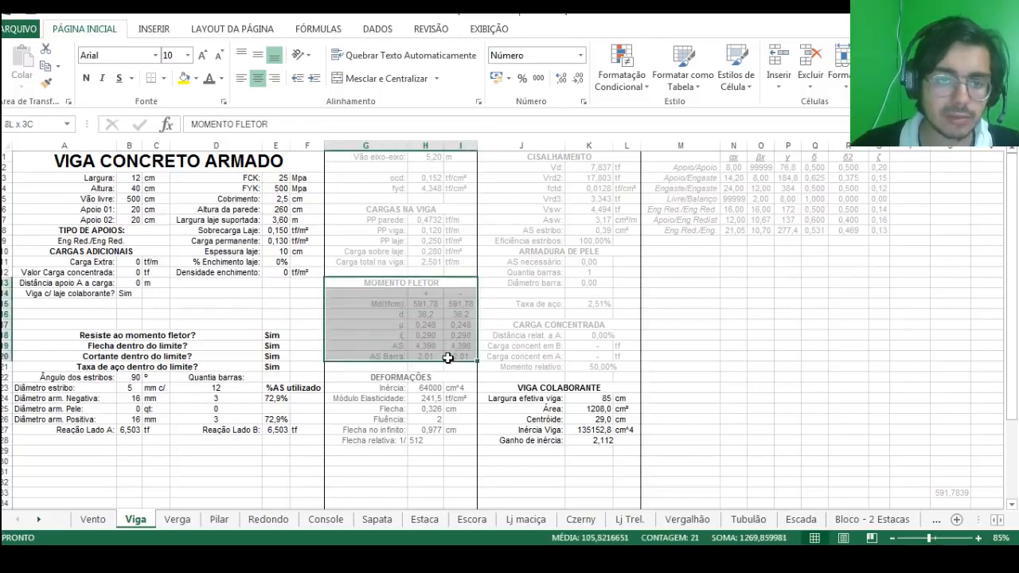
click(222, 78)
click(220, 131)
click(398, 314)
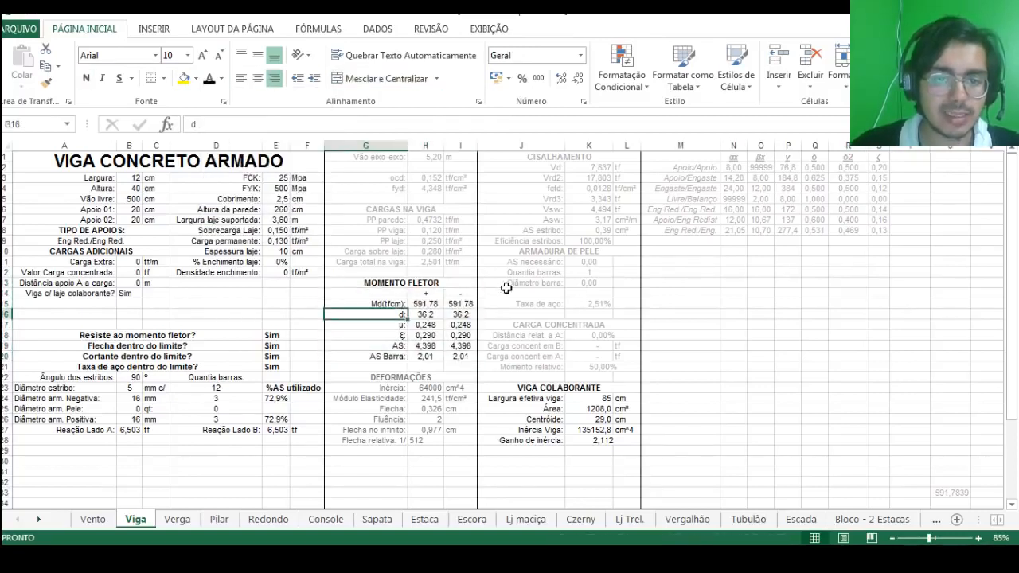
Step: Replace the beam width $B$3 with the effective width K24 in the positive-moment μ formula in H17
click(422, 325)
double_click(249, 124)
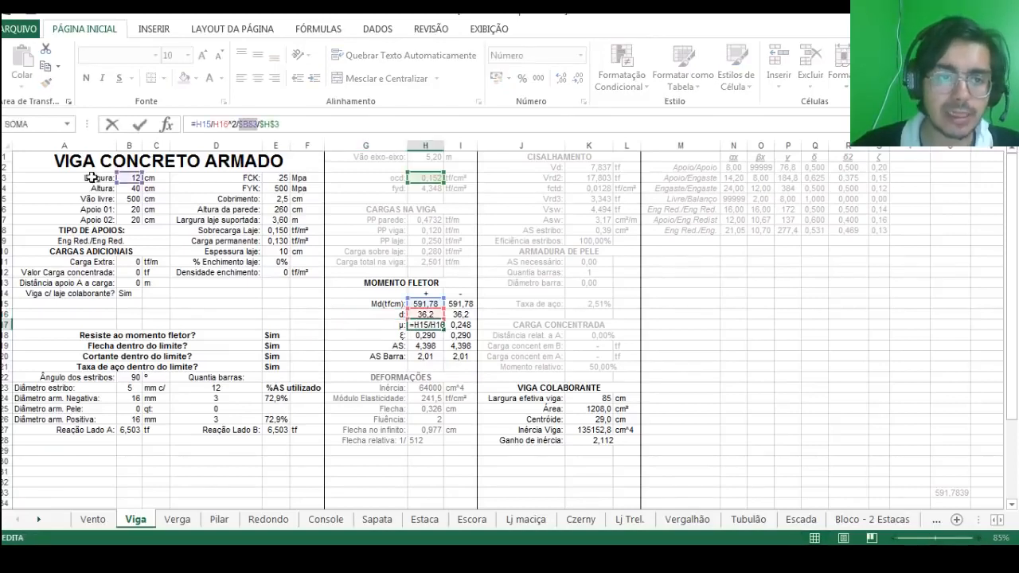
click(601, 398)
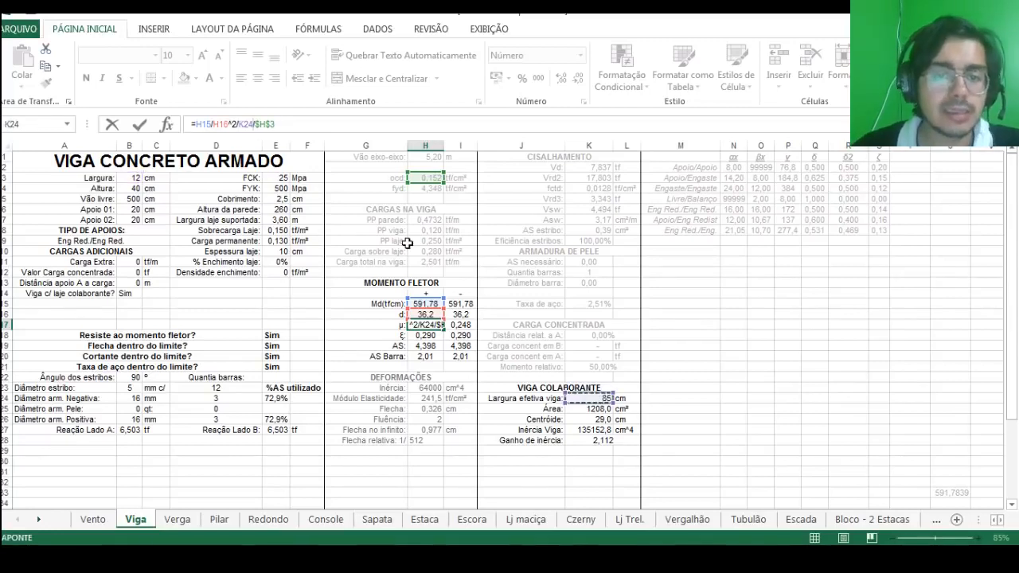
key(Return)
key(Return)
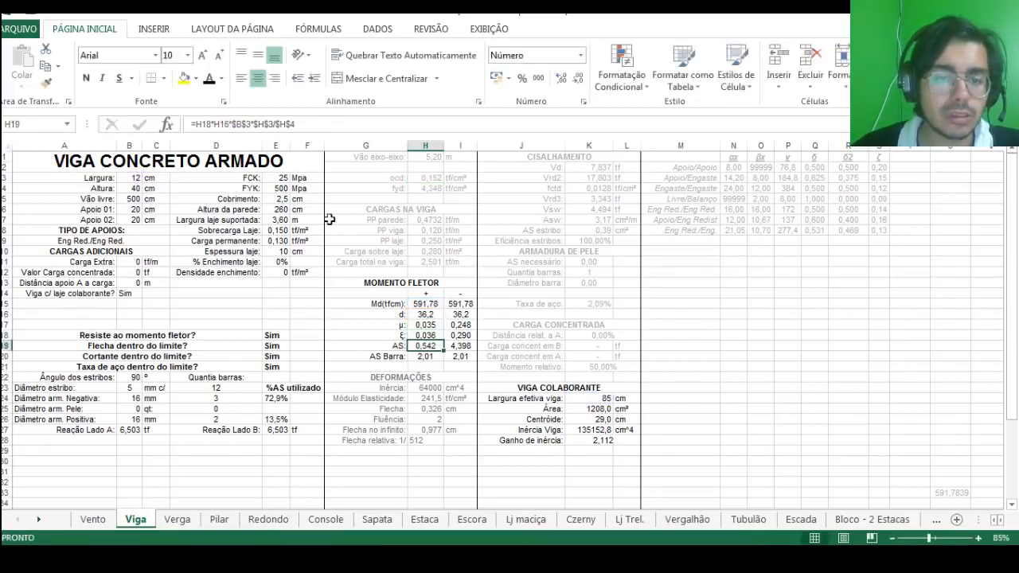
Step: Replace the beam width $B$3 with the effective width K24 in the positive-moment AS formula in H19
double_click(239, 121)
click(589, 398)
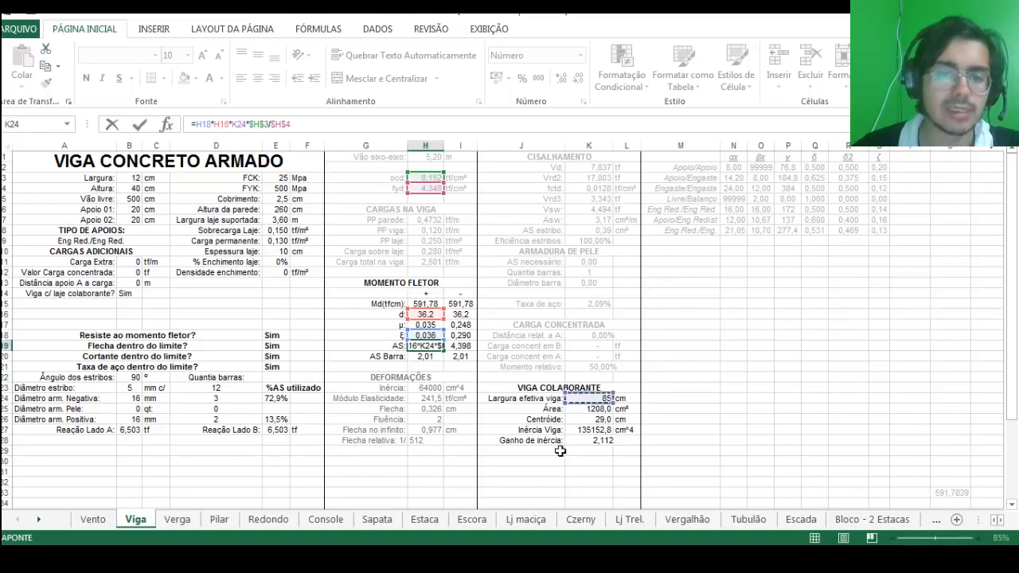
key(Return)
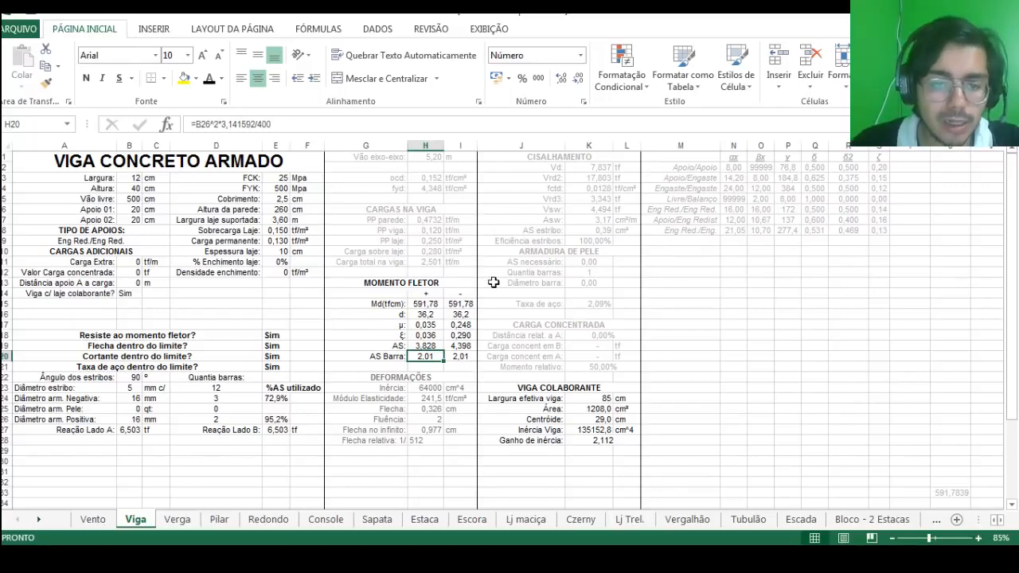
click(379, 273)
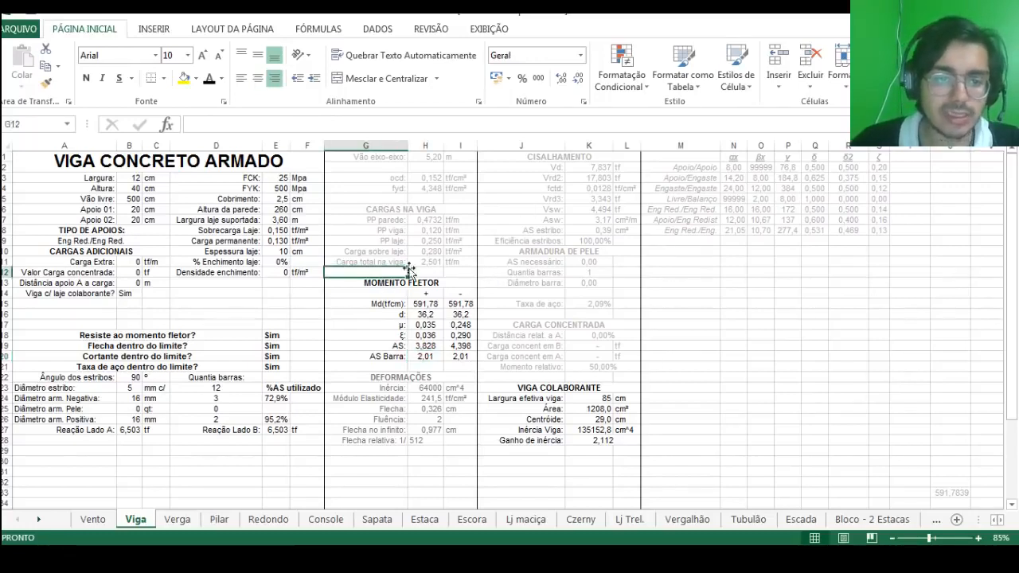
click(390, 289)
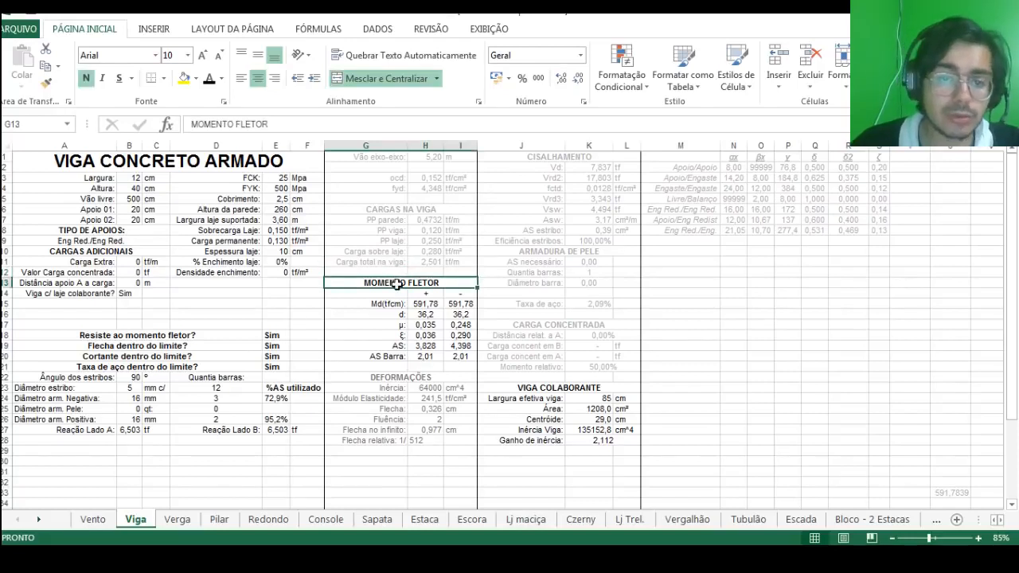
Step: Copy the merged "Resiste ao momento fletor?" label from A18 into the empty row above at A17
click(97, 334)
key(ctrl+c)
click(84, 324)
key(ctrl+v)
click(107, 365)
click(120, 327)
key(Escape)
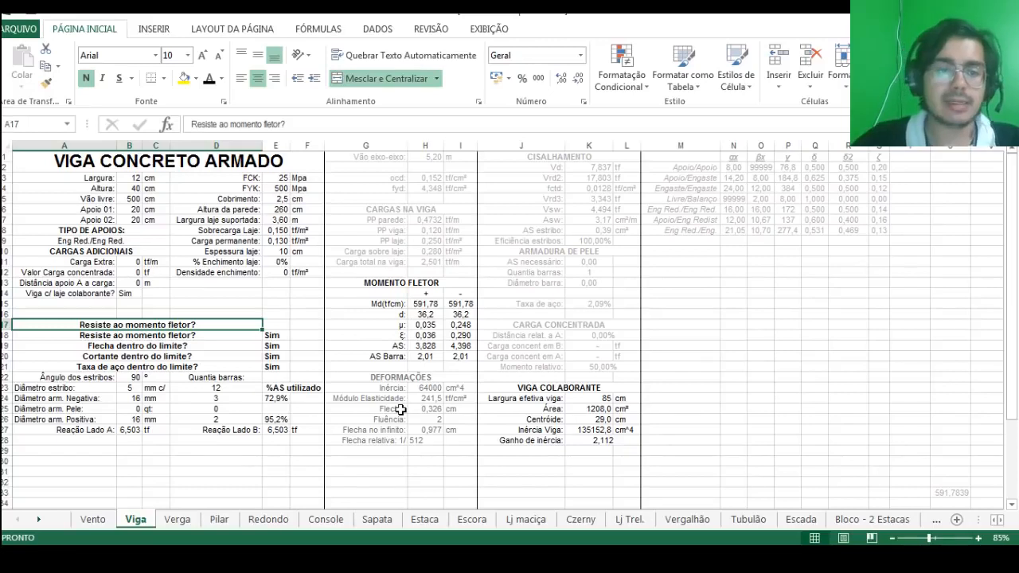
Step: Relabel A17 as "Toda a mesa colaborante comprimida?"
text(Mes)
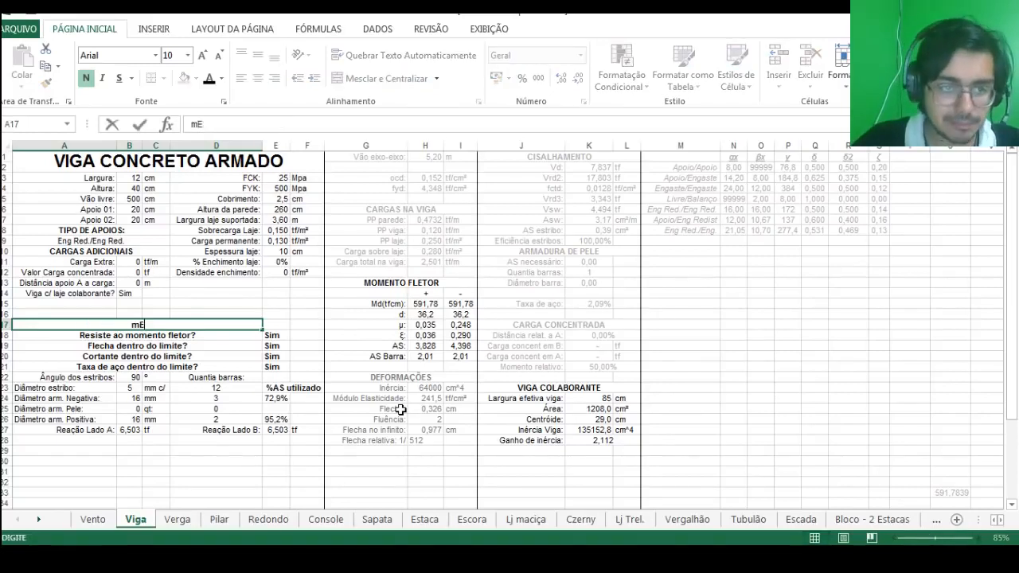
key(BackSpace)
text(S)
key(BackSpace)
key(BackSpace)
key(BackSpace)
text(Toda a mes)
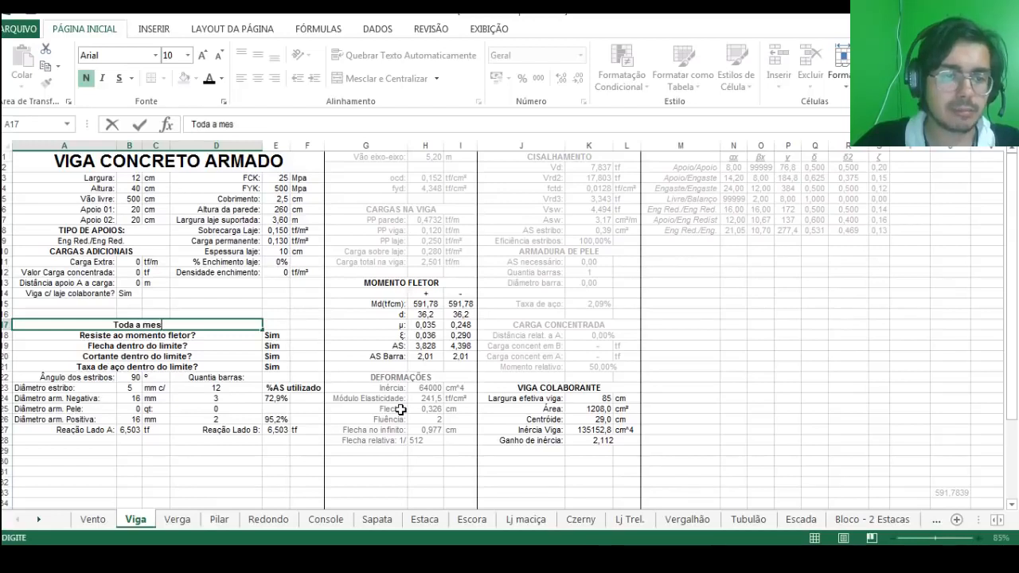
text(a colaborante )
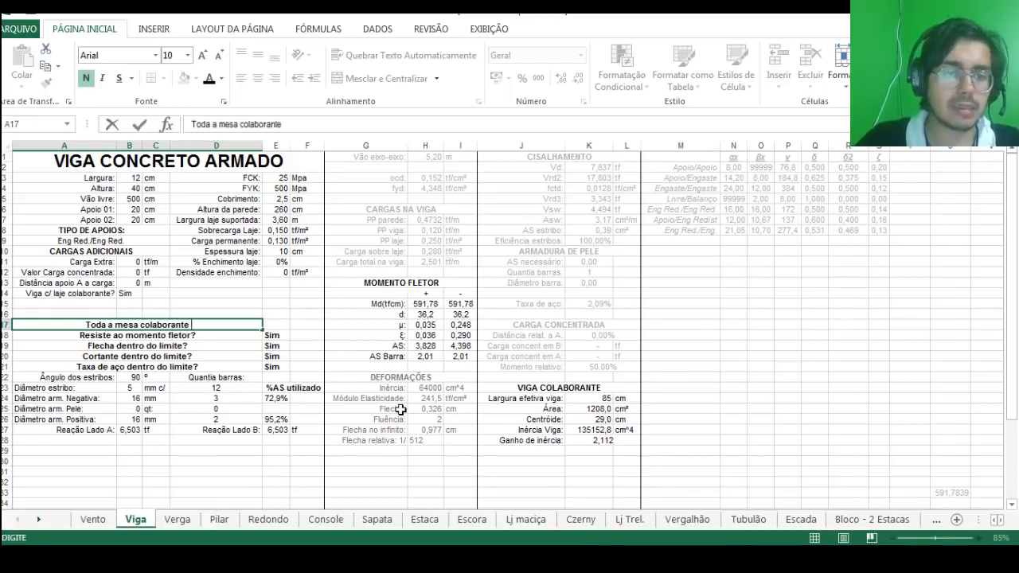
text(comprimida?)
key(Return)
Step: Enter the compressed-flange check =SE(H18*1,25*H16>E10;"Não";"Sim") in E17
key(Up)
key(Right)
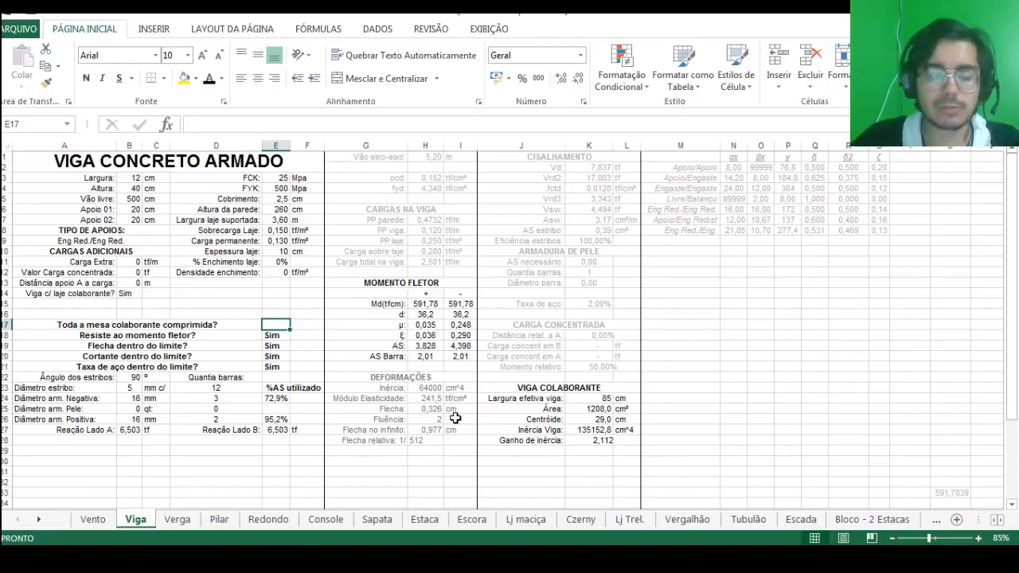
text(=se()
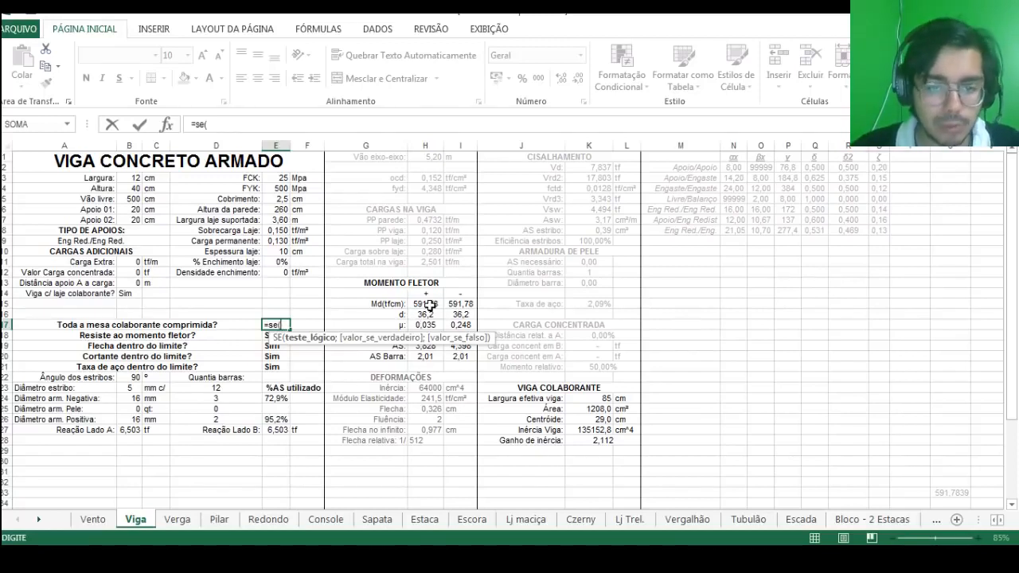
key(Escape)
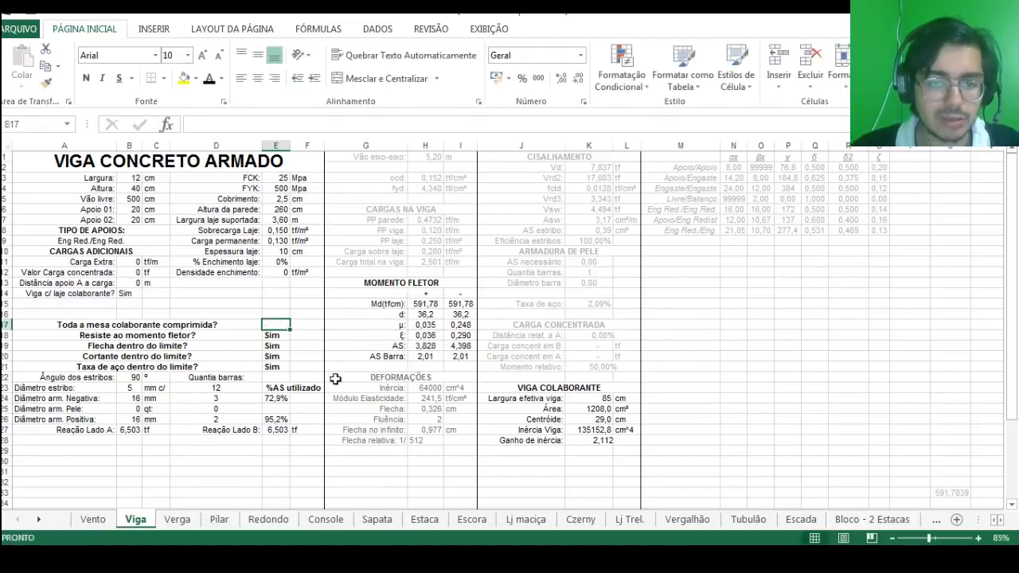
text(=se()
key(Right)
key(Right)
key(Right)
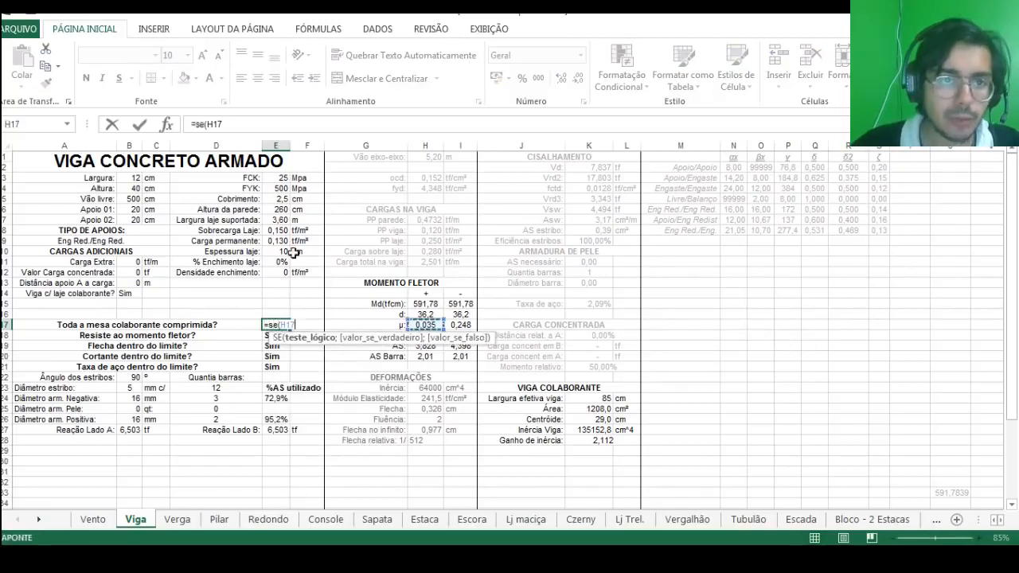
click(254, 125)
key(BackSpace)
text(8)
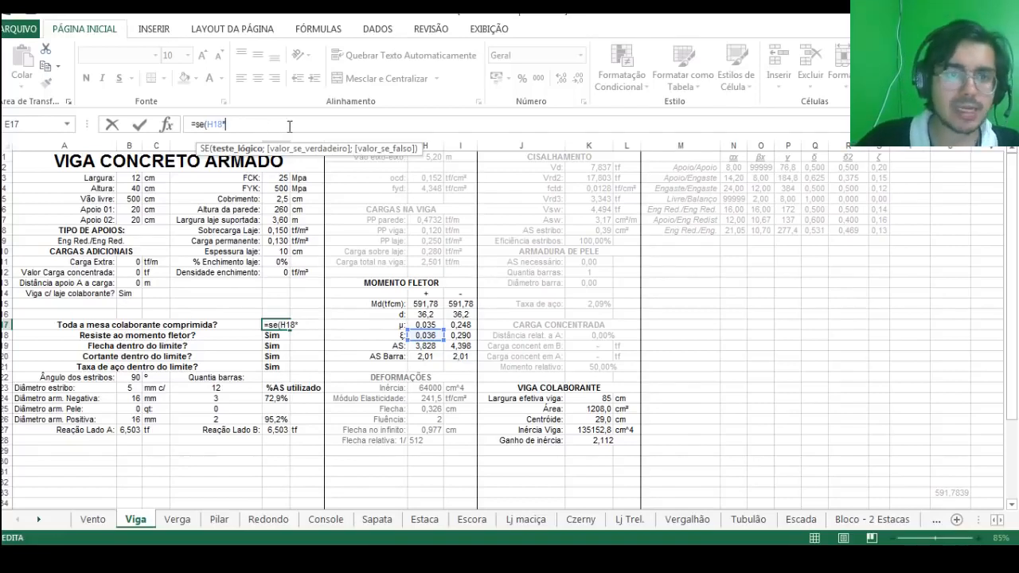
text(*1,25*)
click(417, 314)
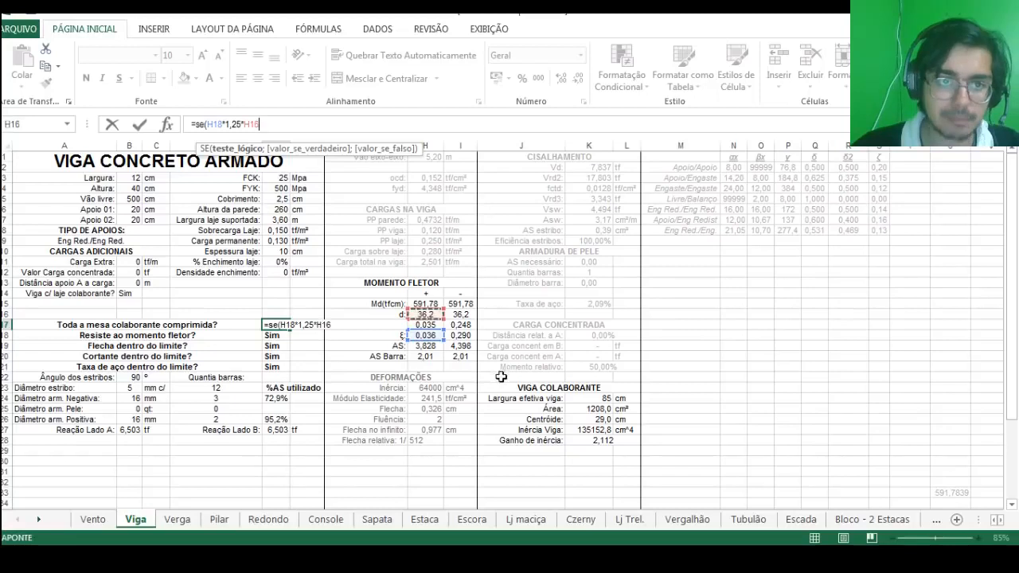
text(>)
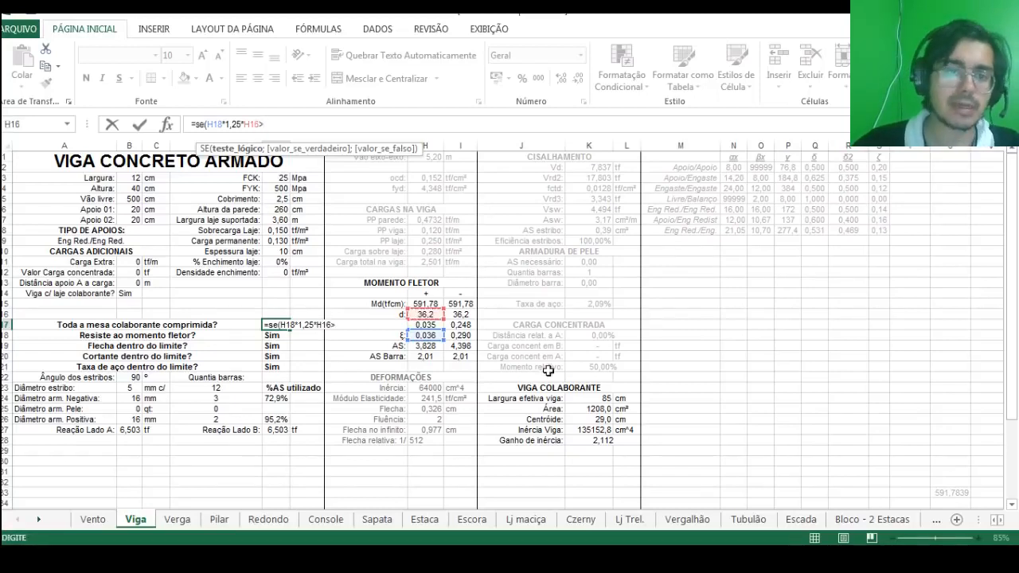
click(272, 251)
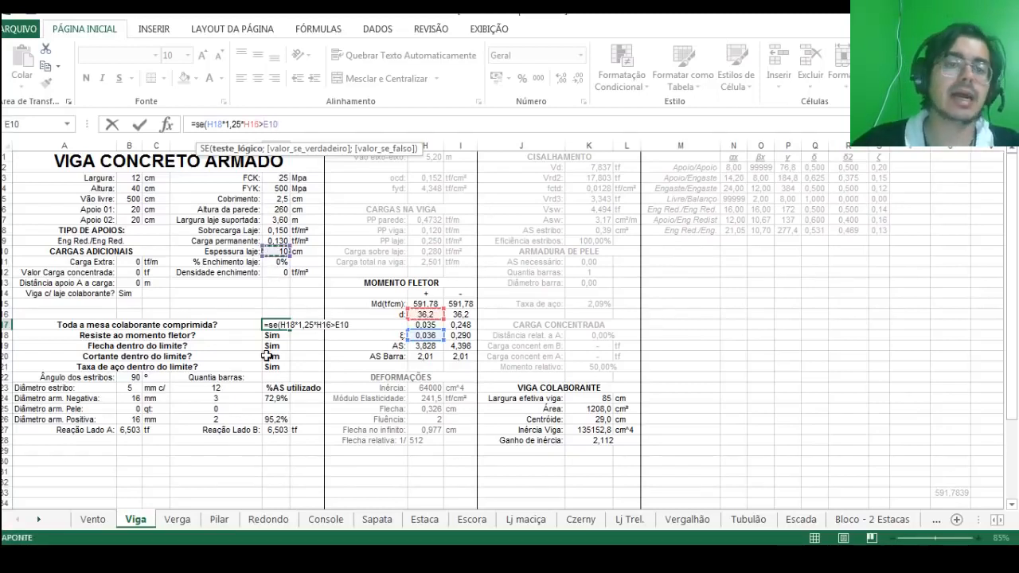
text(;)
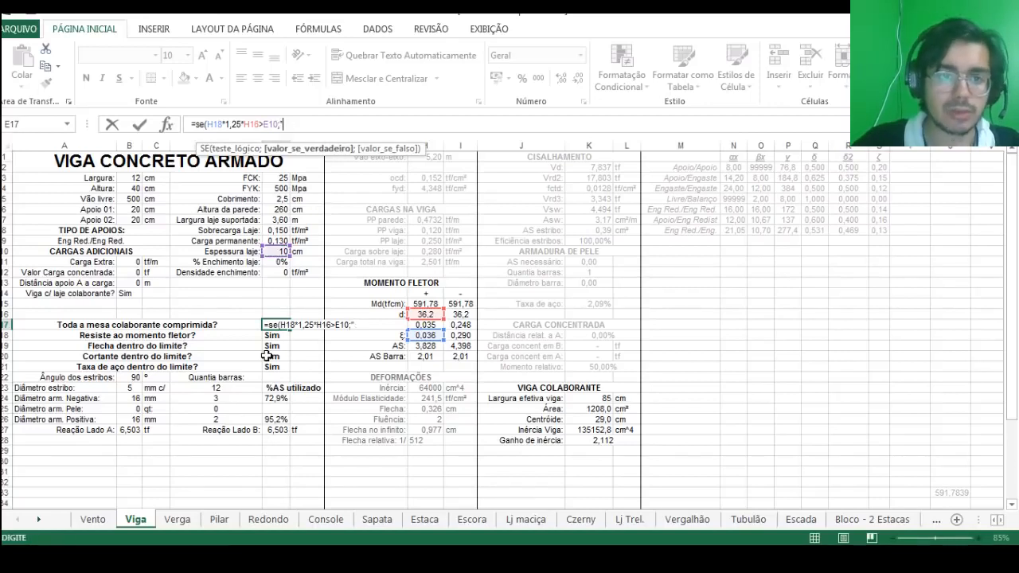
text("Não";s)
key(BackSpace)
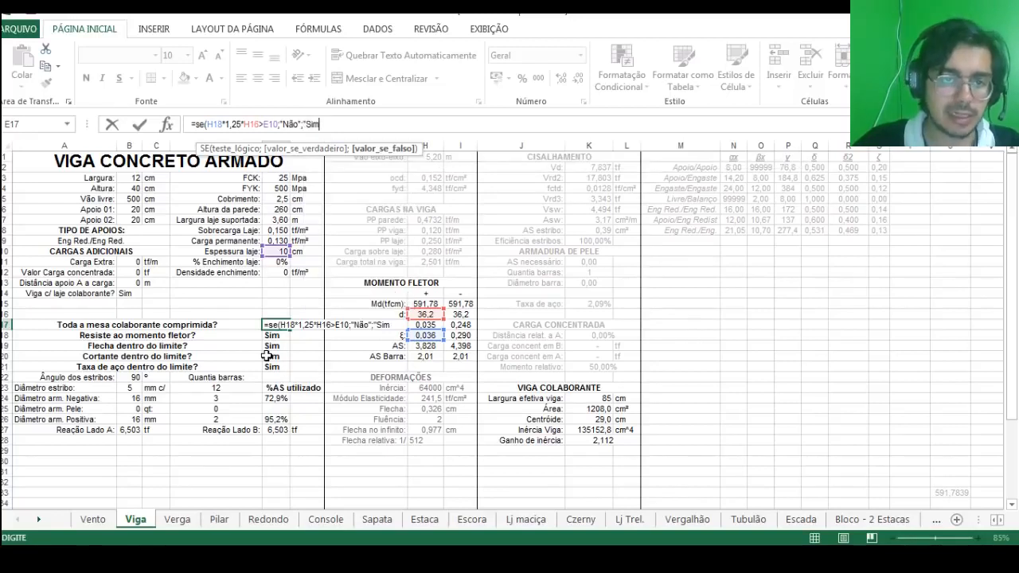
text("Sim"))
key(Return)
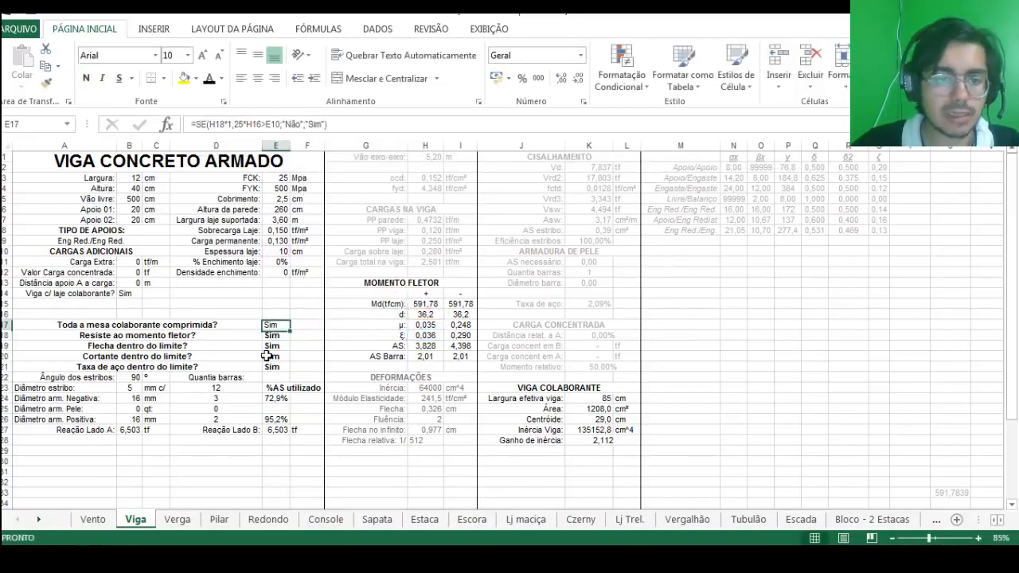
Step: Review the check formula in E17 and relabel A17 as "Mais que a mesa colaborante comprimida?"
click(299, 126)
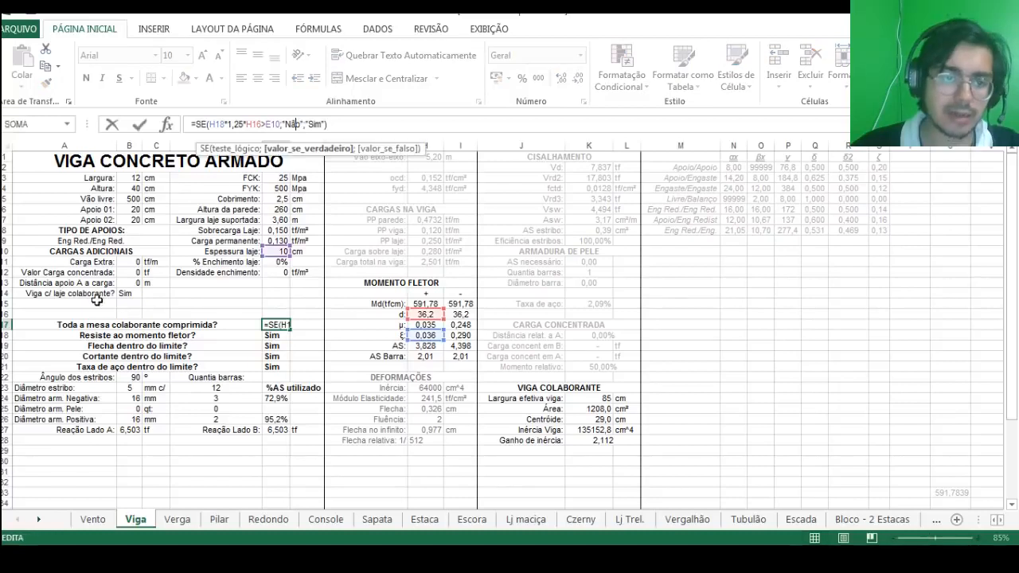
key(Escape)
click(186, 326)
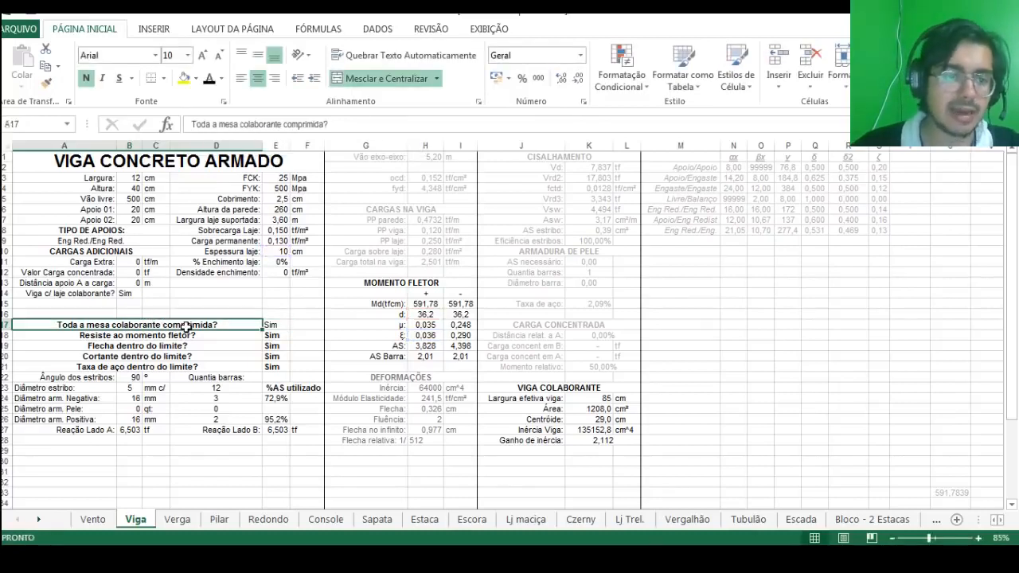
key(BackSpace)
text(Mais que a mesa colaborante comprimida?)
key(Tab)
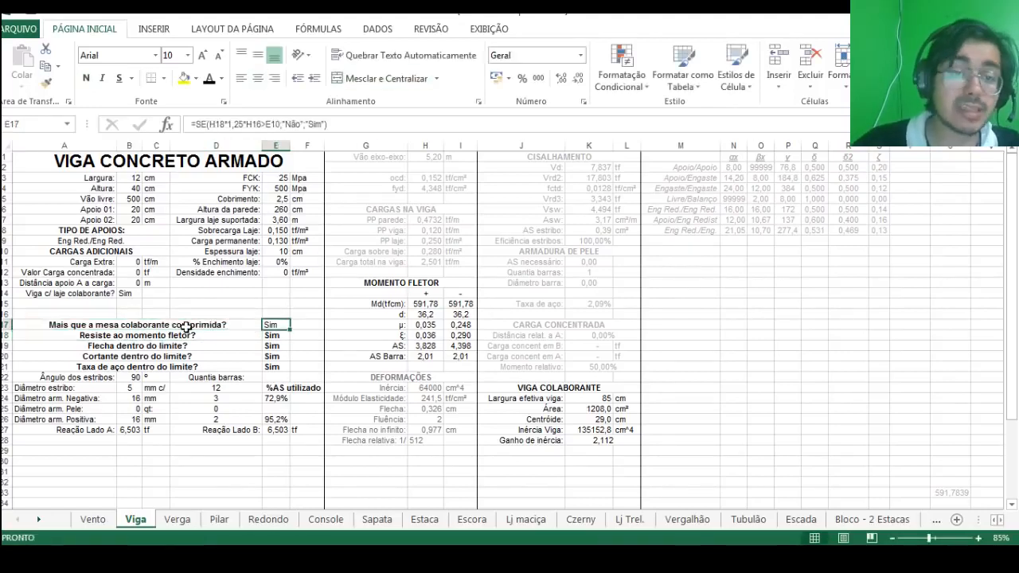
Step: Test the flange check with FCK values of 5 and 3 MPa in E3, and undo both changes
click(272, 176)
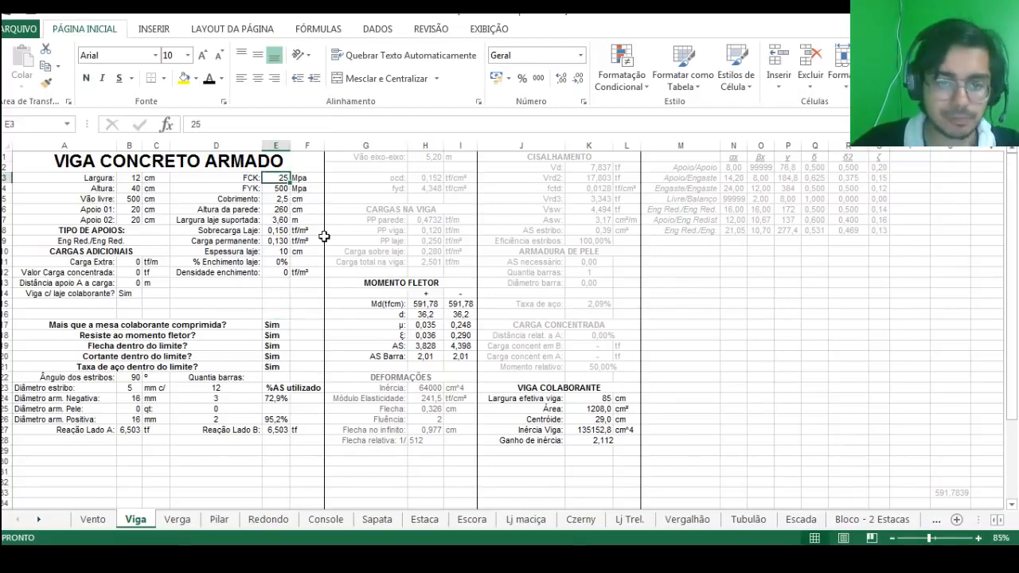
text(5)
key(Return)
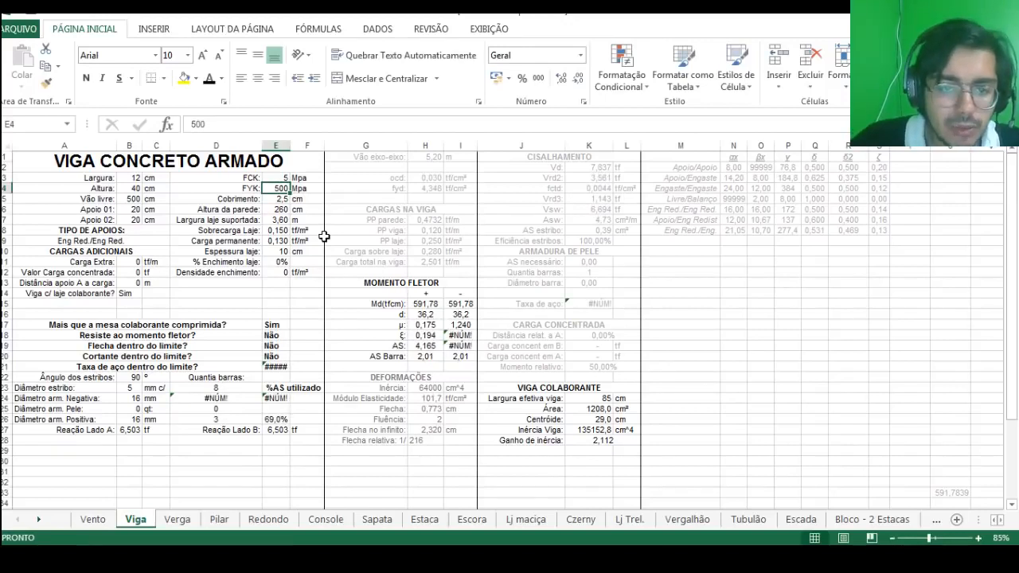
key(Up)
text(3)
key(Return)
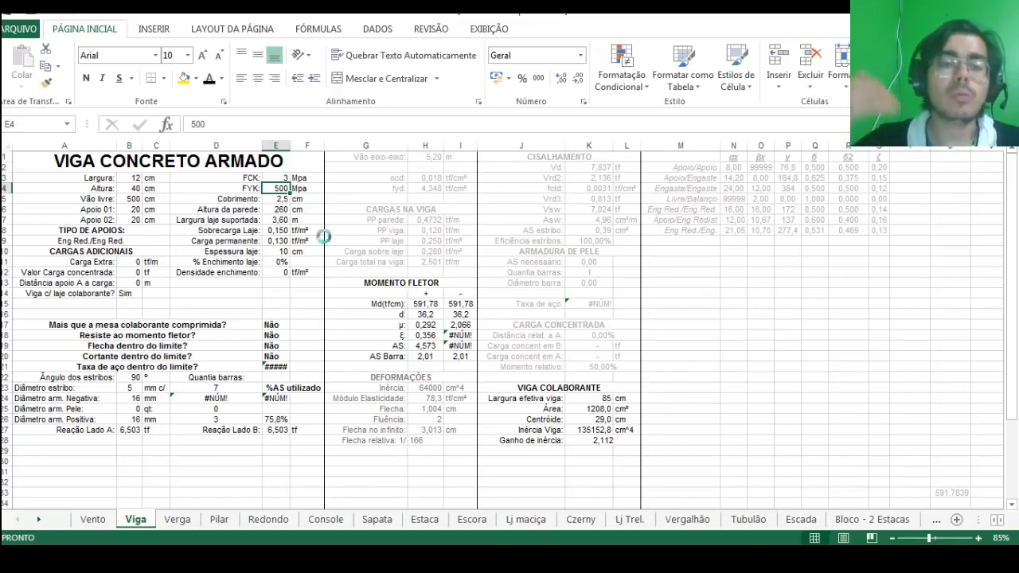
key(ctrl+z)
key(ctrl+z)
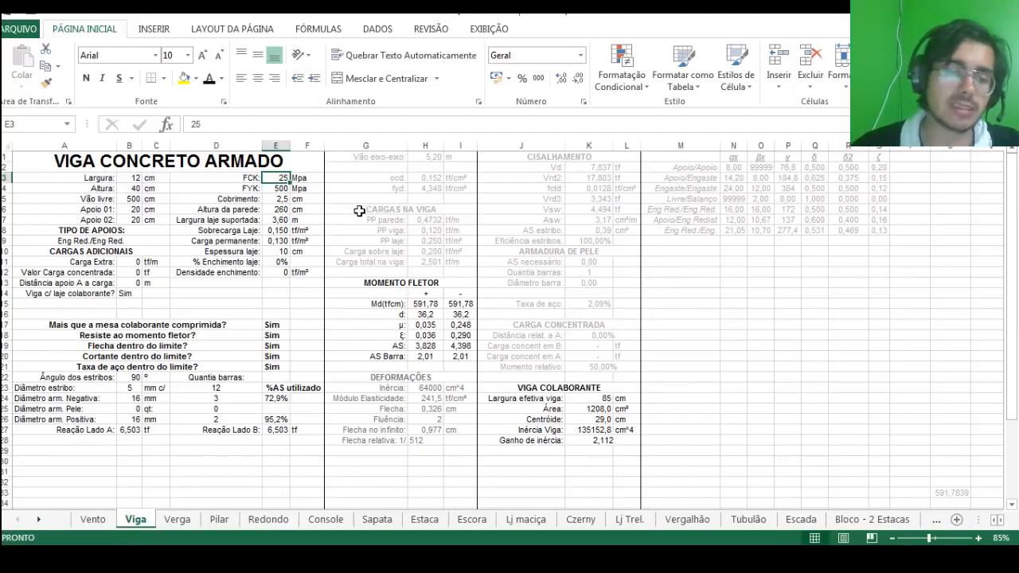
click(272, 325)
click(260, 324)
click(291, 322)
click(259, 325)
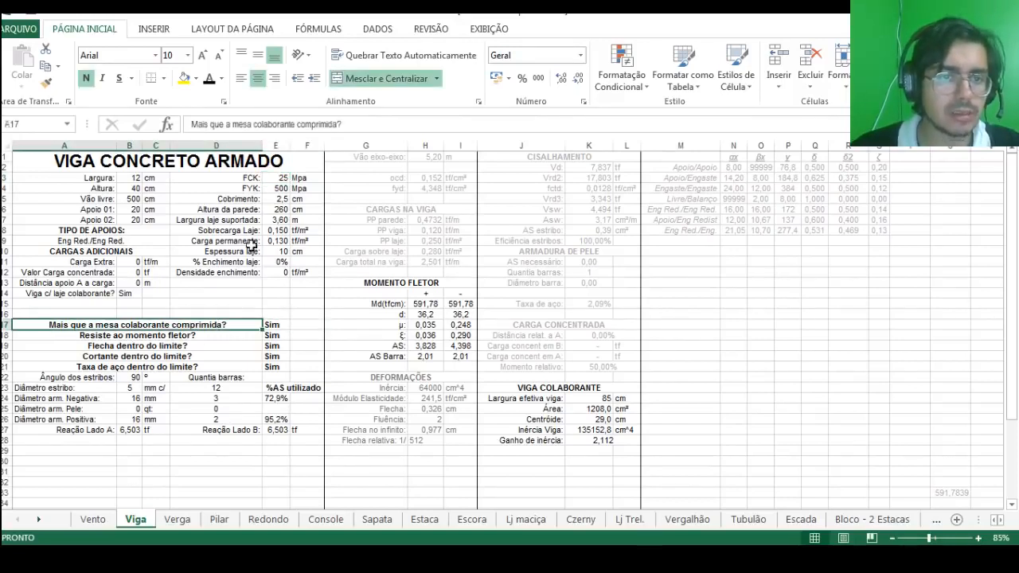
click(272, 325)
Step: Relabel A17 as "Só a mesa colaborante comprimida?"
click(257, 325)
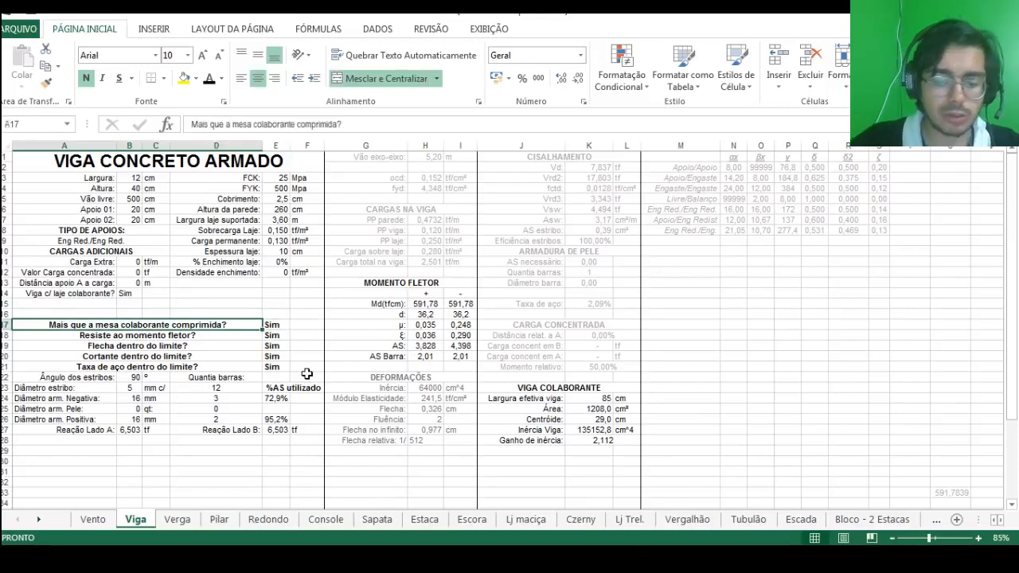
text(Só a mesa)
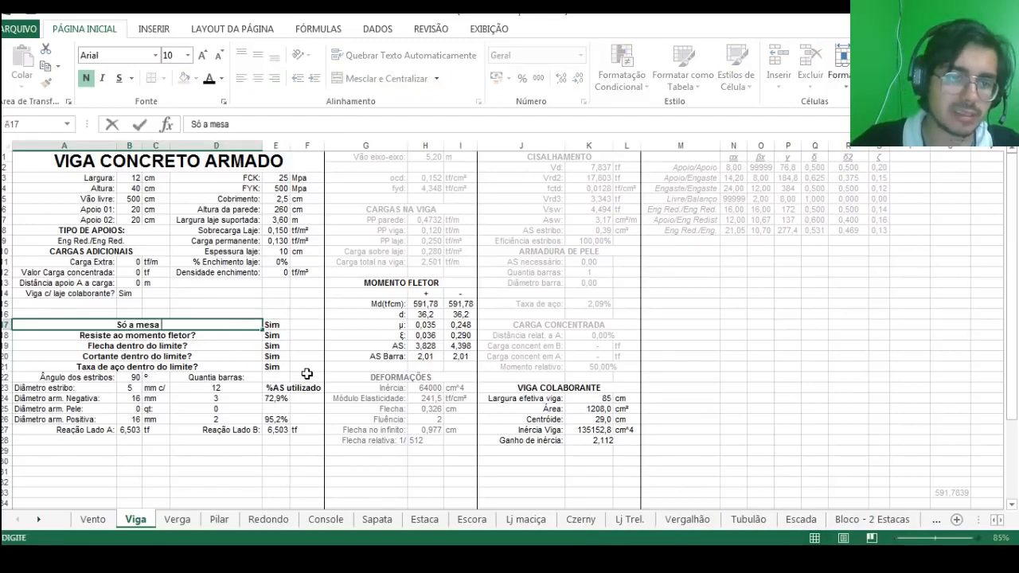
text( colaborante comprimida?)
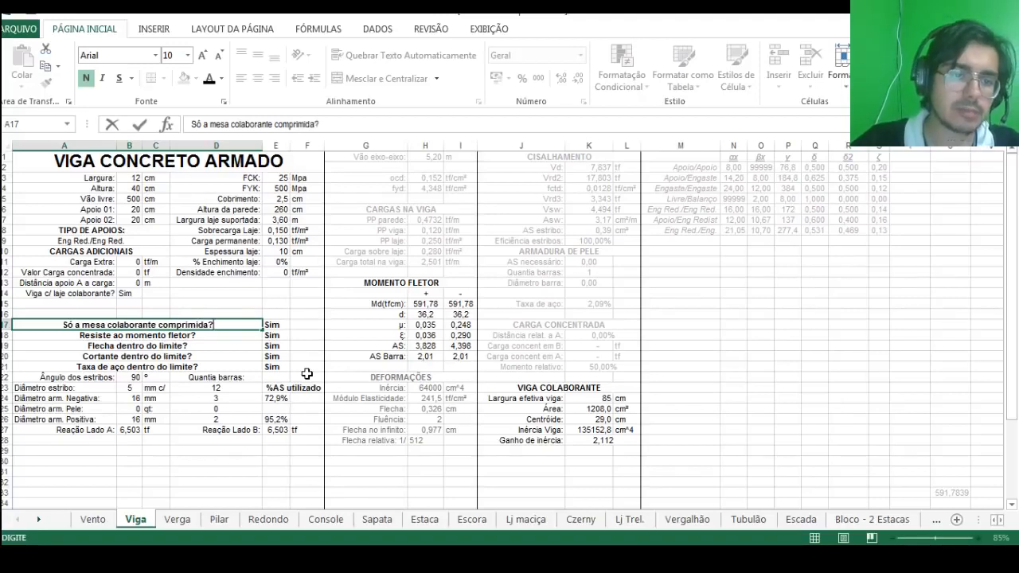
key(Return)
Step: Test the flange check with an FCK of 3 MPa in E3, and undo the change
click(275, 178)
text(3)
key(Return)
key(ctrl+z)
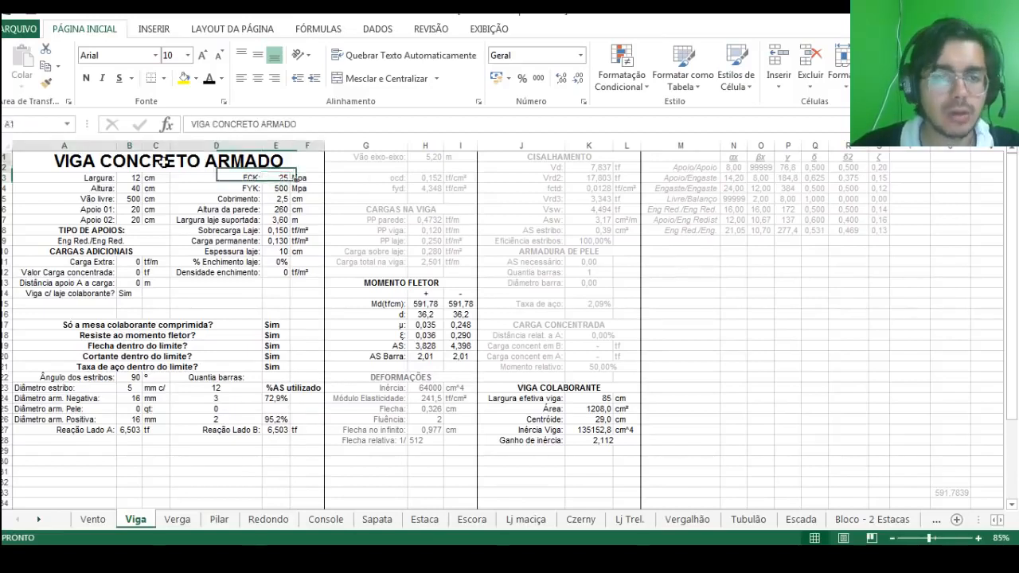
Step: Apply a grey font colour to the whole VIGA COLABORANTE block, J23:L28
drag(164, 162, 579, 316)
drag(541, 388, 618, 439)
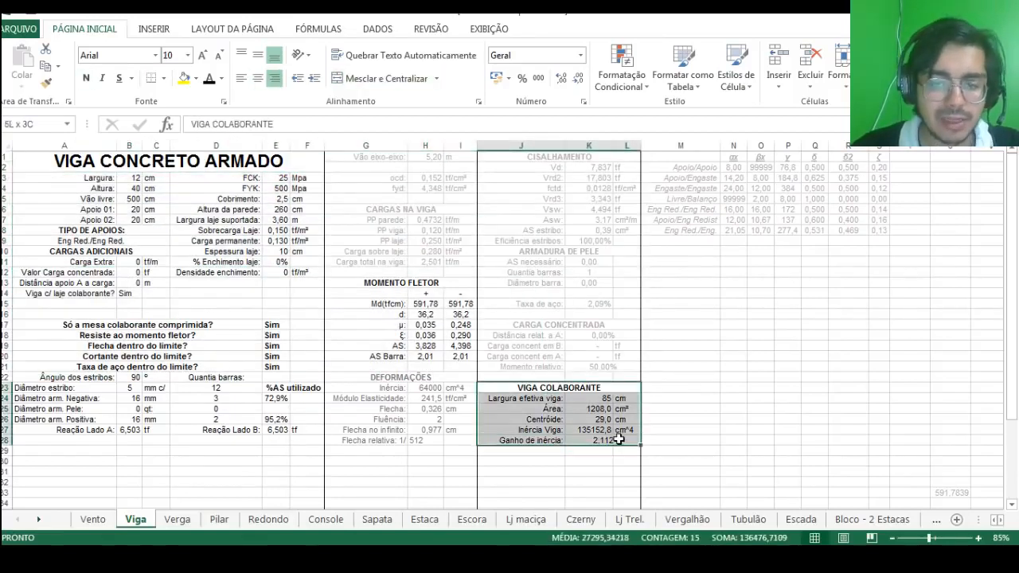
click(223, 78)
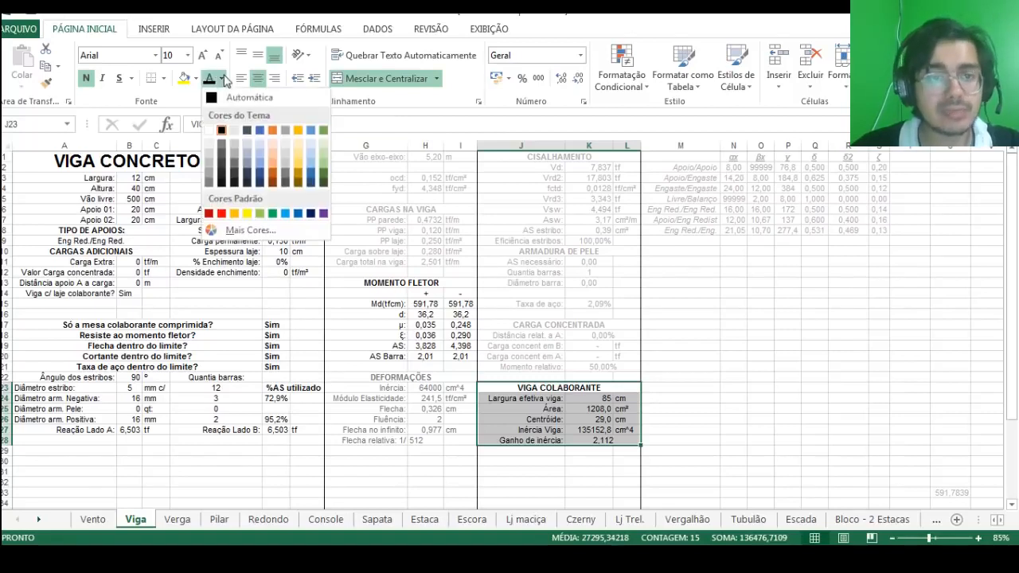
click(235, 170)
Step: Apply the same grey font colour to the MOMENTO FLETOR block, G13:I20
drag(402, 281, 462, 358)
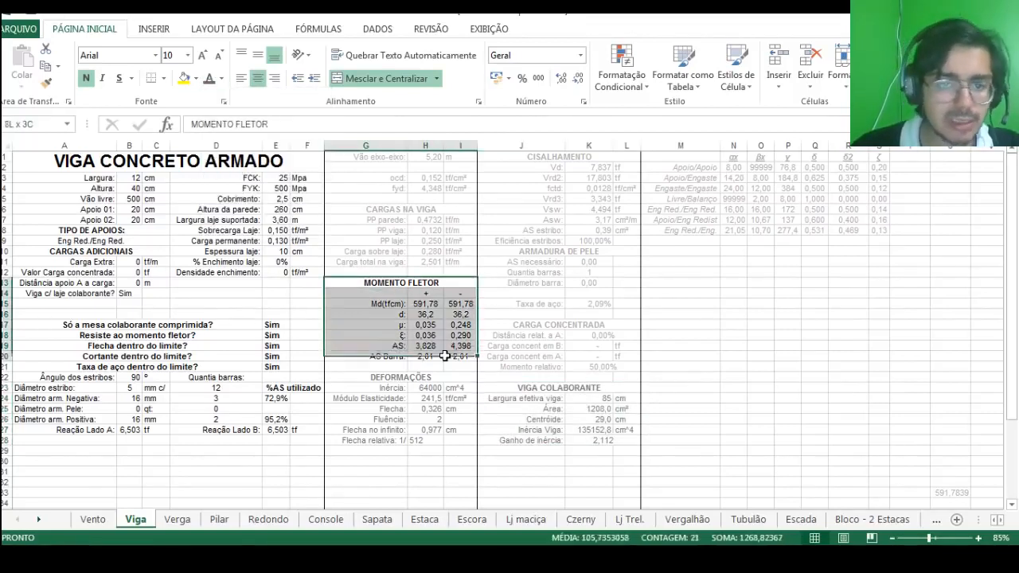
click(222, 78)
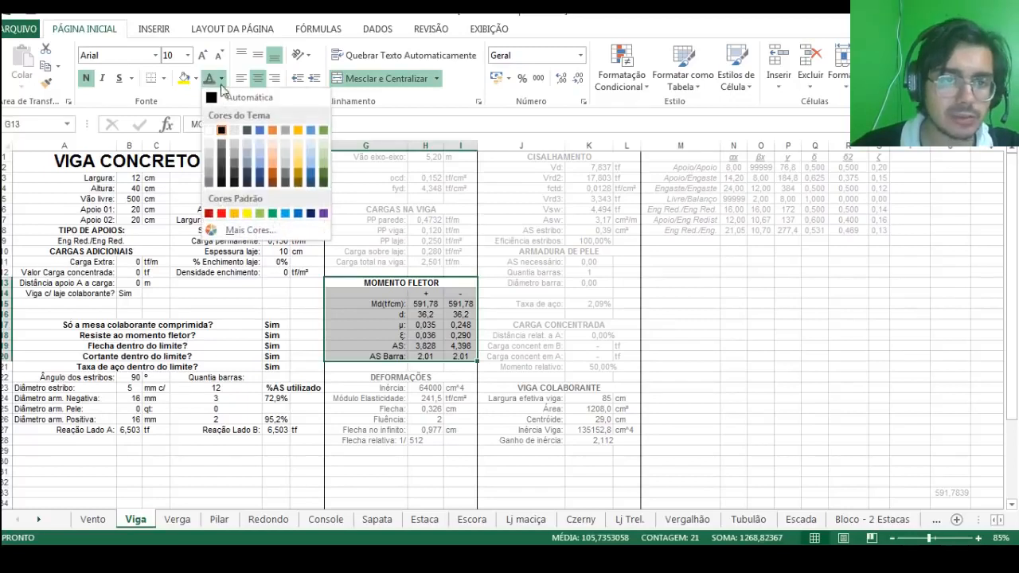
click(231, 97)
click(573, 266)
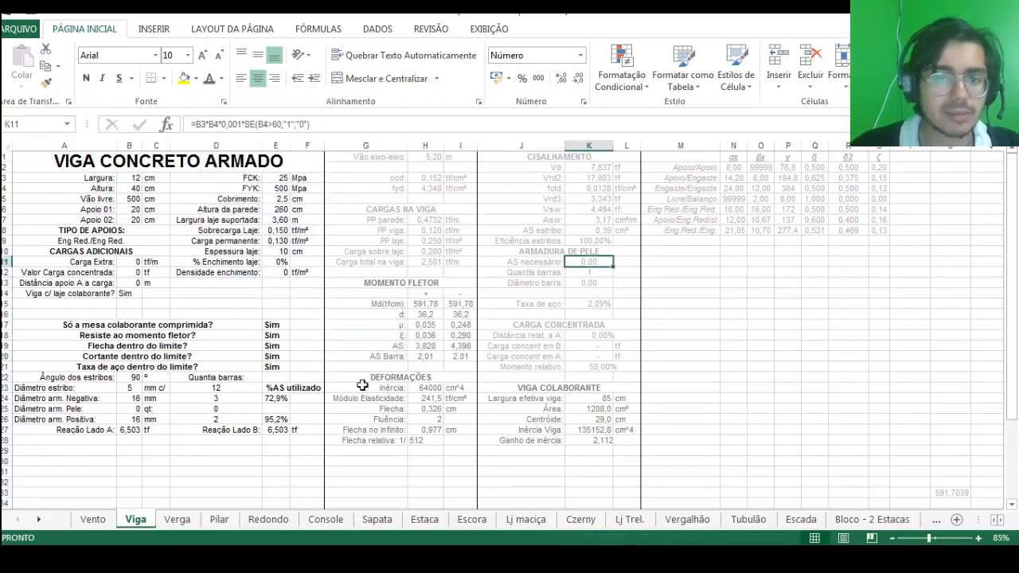
Step: Test the sheet with "Viga c/ laje colaborante?" in B14 set to Não, undoing and redoing it to compare, and inspect the check formula in E17
click(125, 293)
click(147, 293)
click(140, 310)
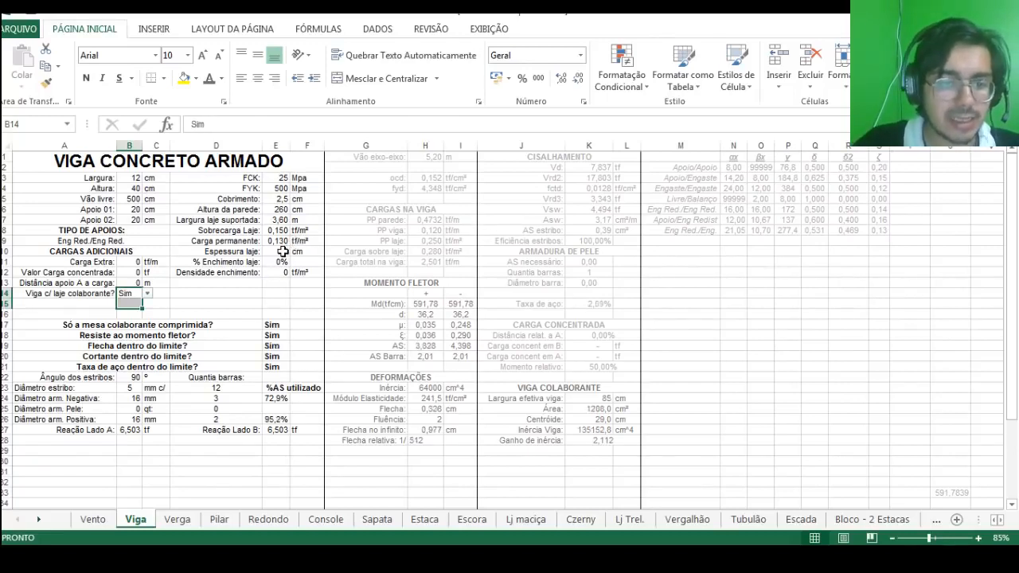
key(ctrl+y)
key(ctrl+z)
key(ctrl+y)
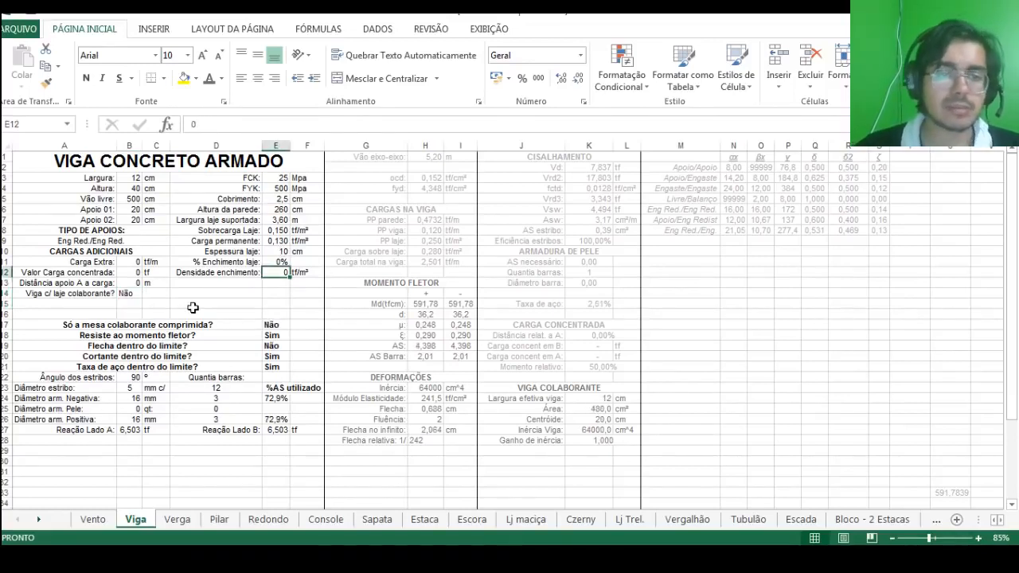
click(273, 324)
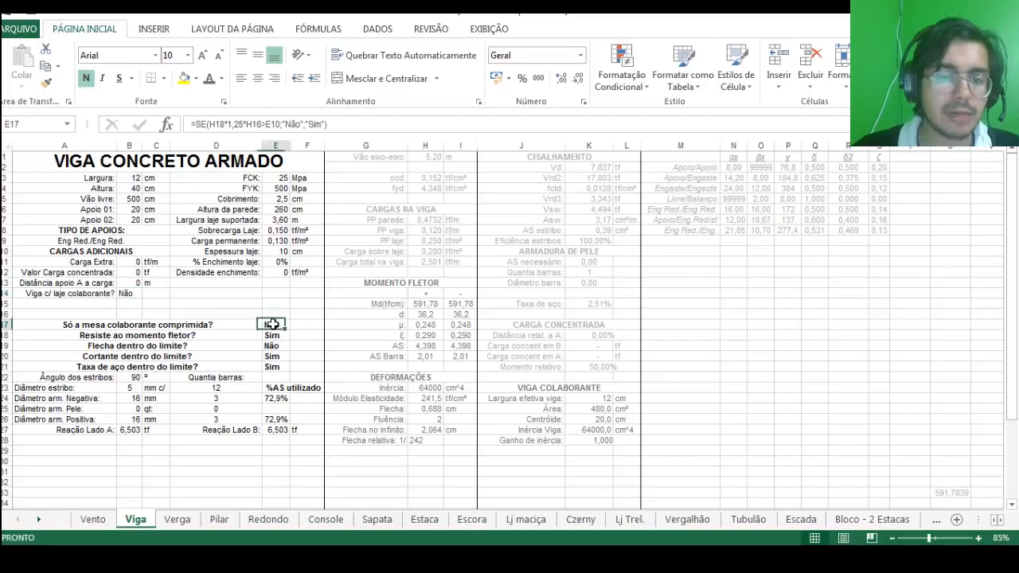
Step: Set "Viga c/ laje colaborante?" in B14 back to Sim
click(127, 283)
click(129, 293)
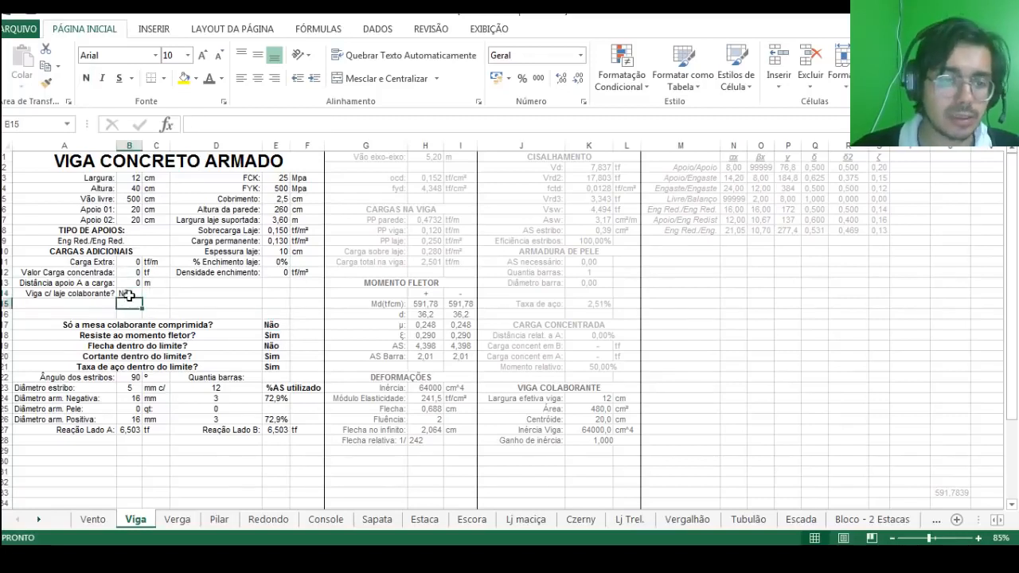
click(147, 293)
click(127, 304)
click(308, 363)
scroll(303, 379, down, 1)
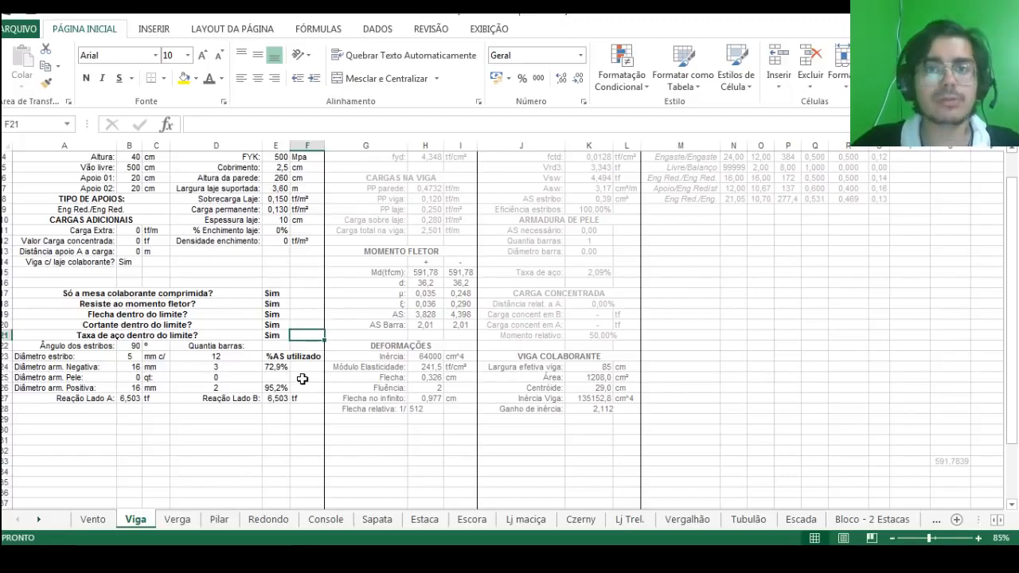